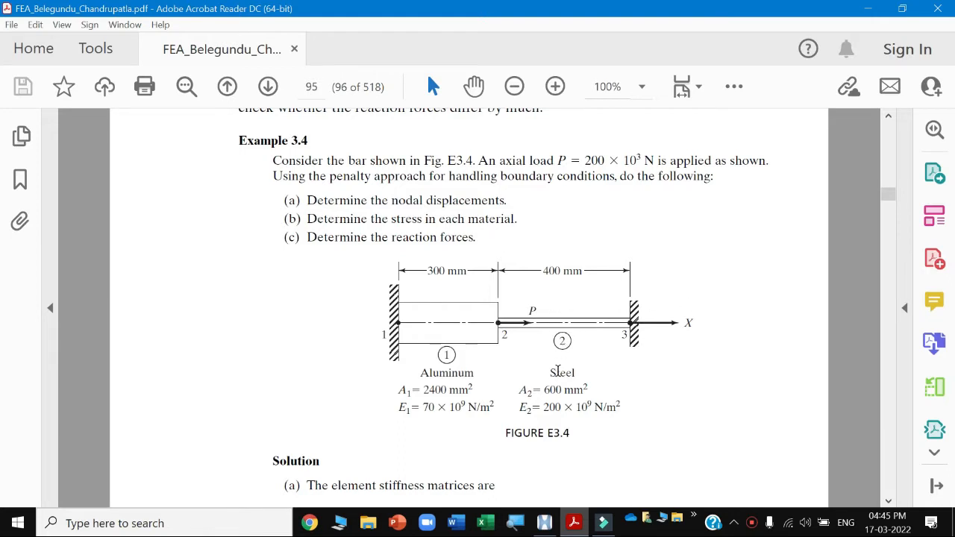
Review Example 3.4's stepped bar problem and its solution in the textbook PDF.
scroll(559, 366, "down", 6)
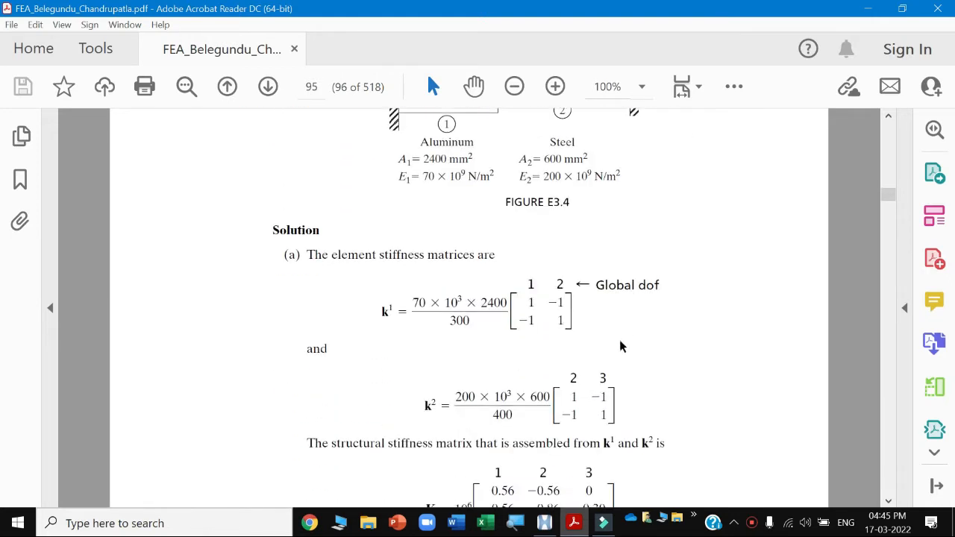
scroll(424, 148, "down", 2)
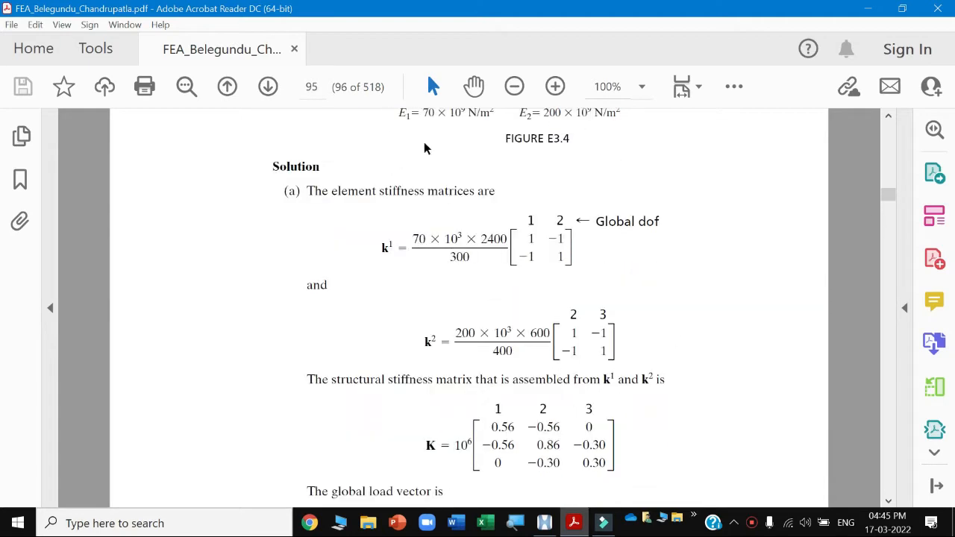
left_click(268, 87)
left_click(227, 87)
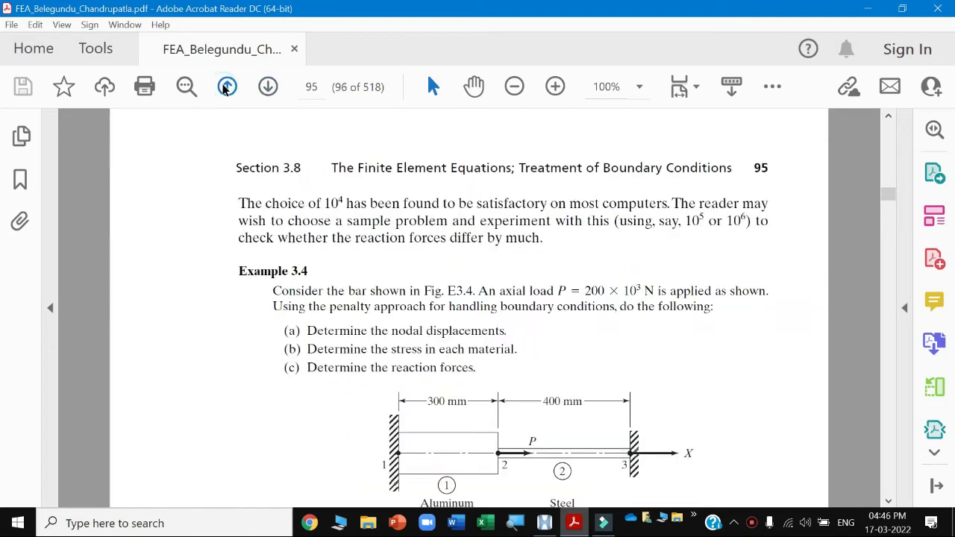
scroll(503, 313, "down", 1)
left_click(545, 523)
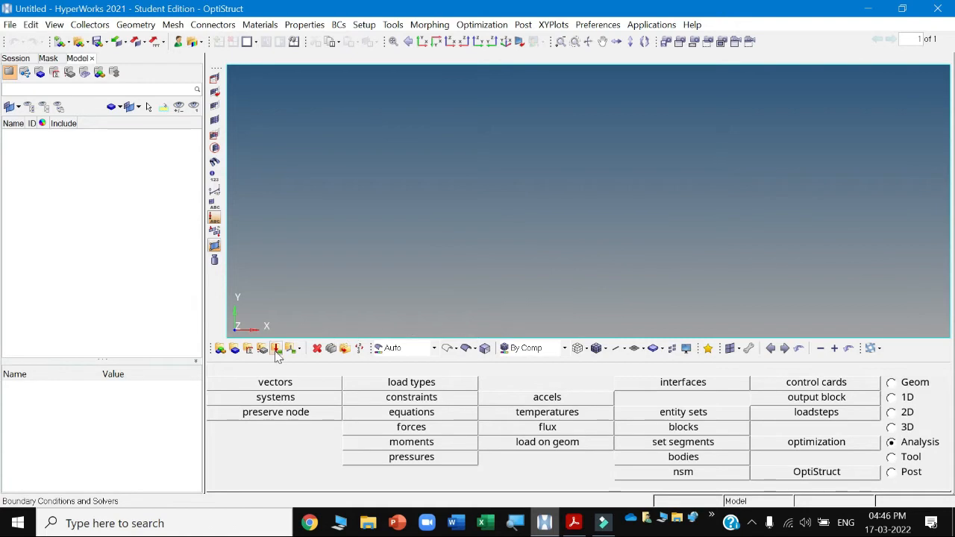
left_click(574, 523)
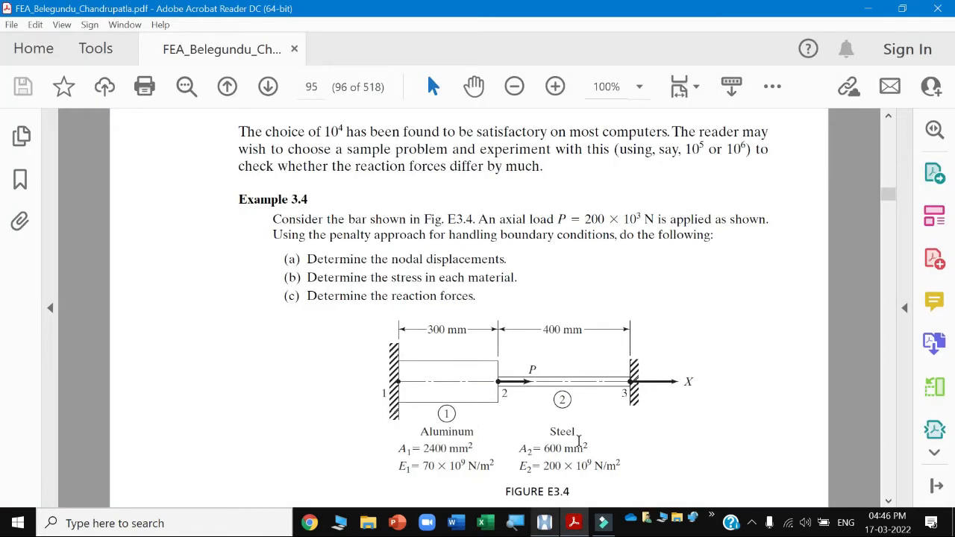
left_click(574, 523)
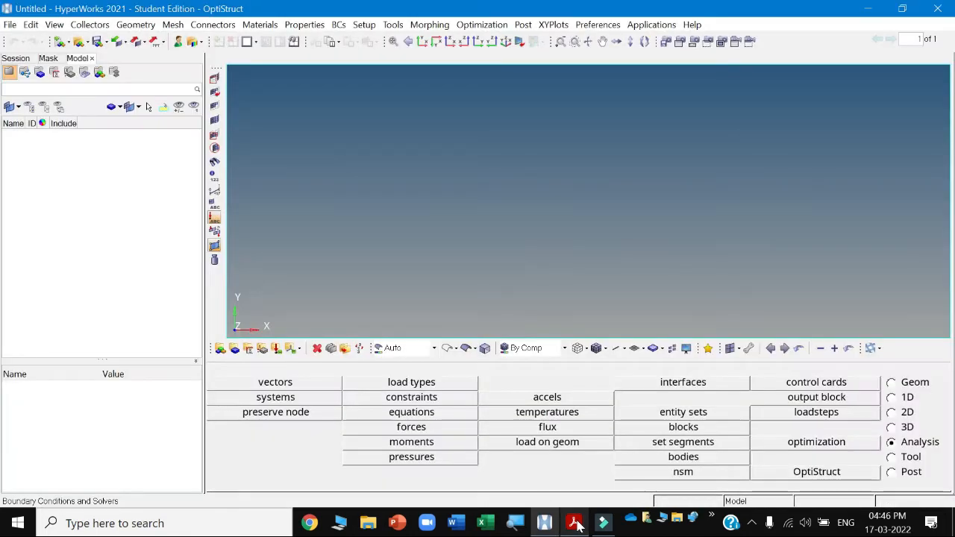
Create an ISOTROPIC MAT1 material named Steel and open its card image.
left_click(248, 351)
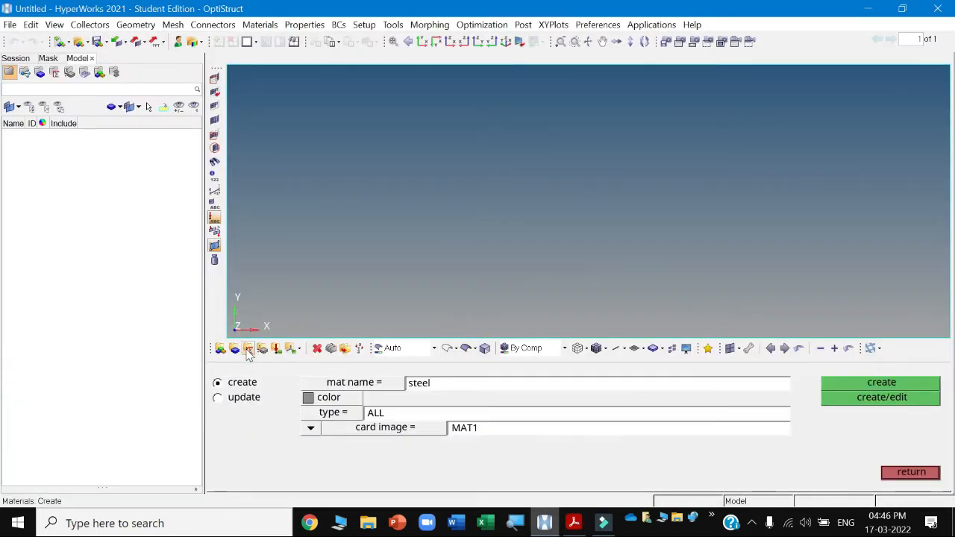
left_click(446, 388)
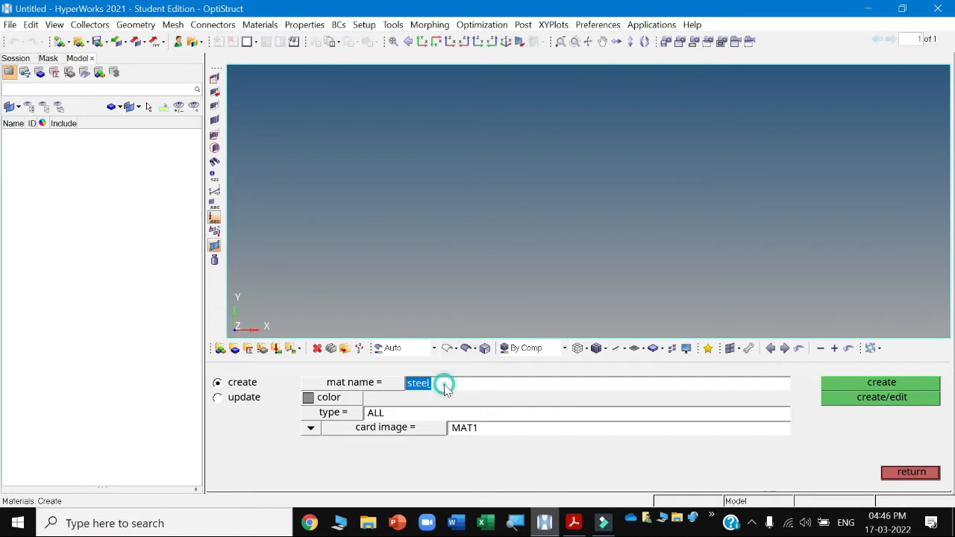
type("Steel")
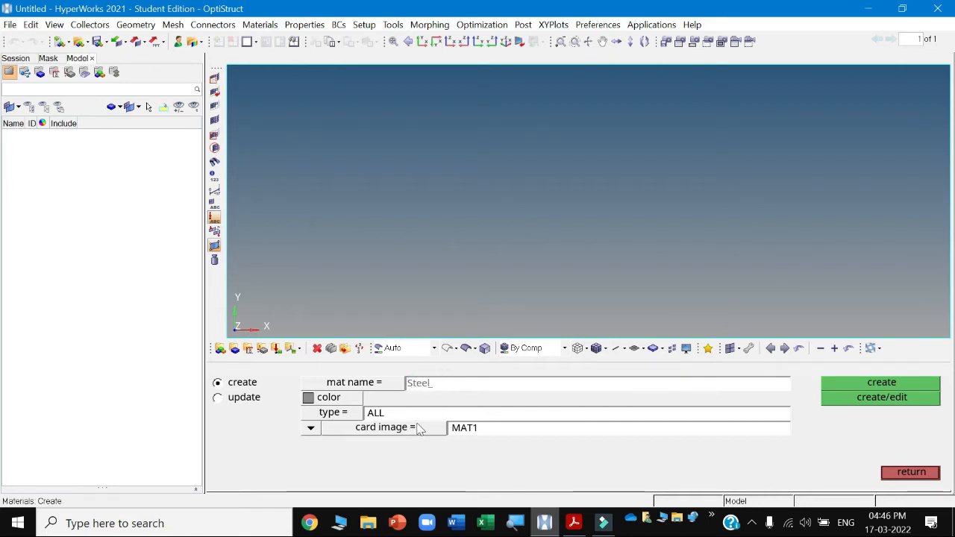
left_click(333, 415)
left_click(393, 426)
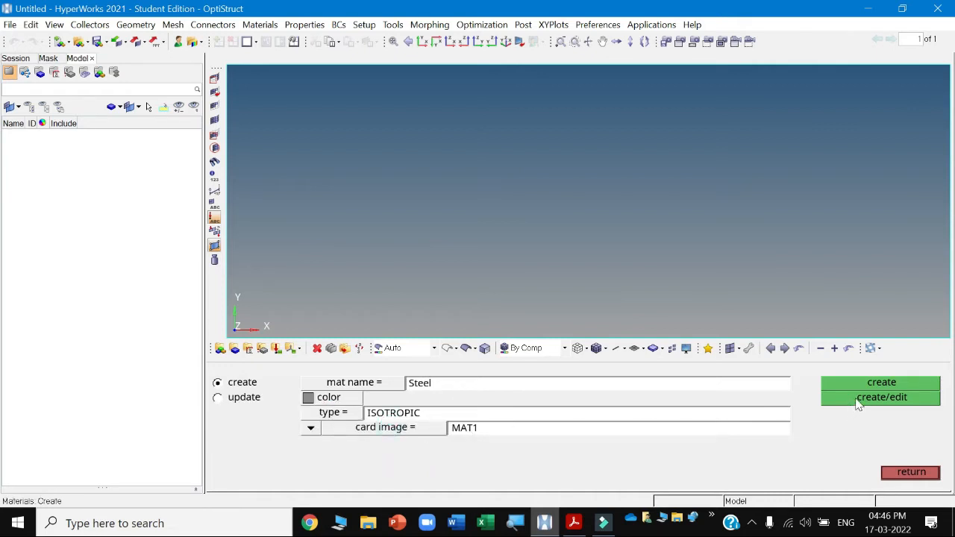
left_click(880, 397)
Set Steel's Young's modulus E to 2.0e+05 and close the card image.
left_click(407, 291)
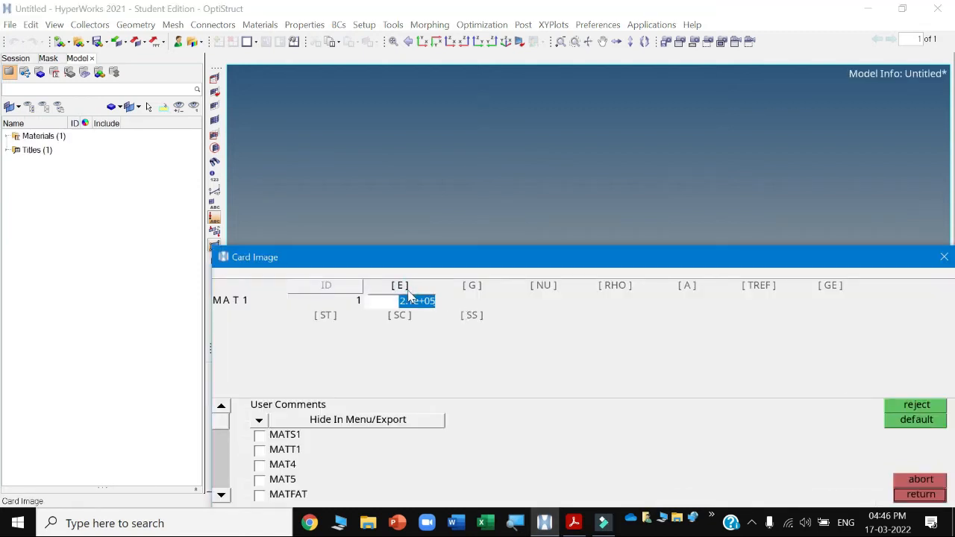
left_click(543, 299)
left_click(619, 301)
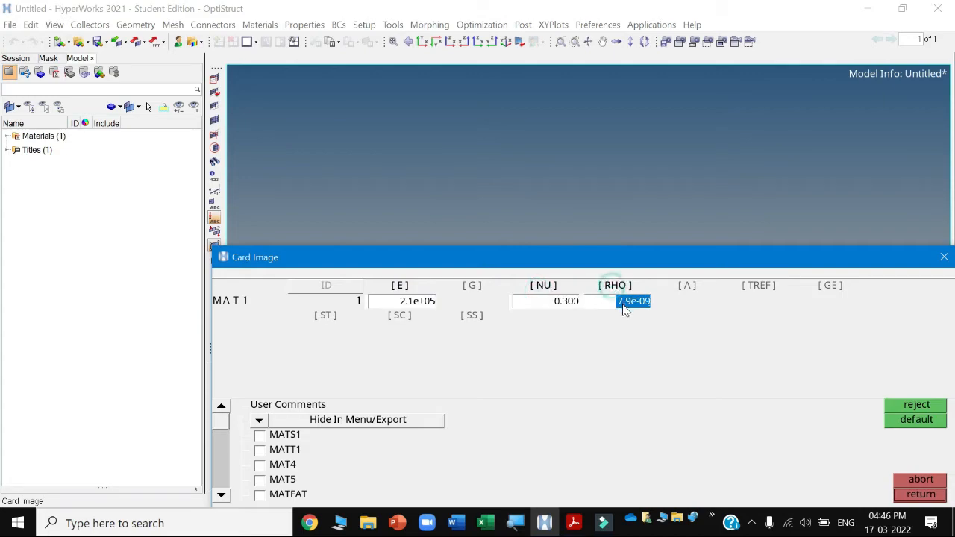
left_click(574, 523)
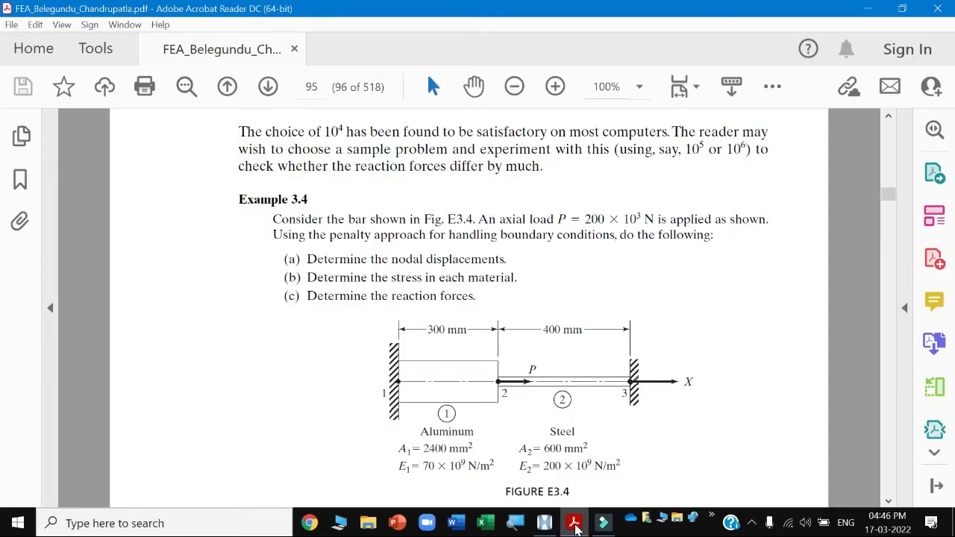
left_click(574, 523)
left_click(424, 306)
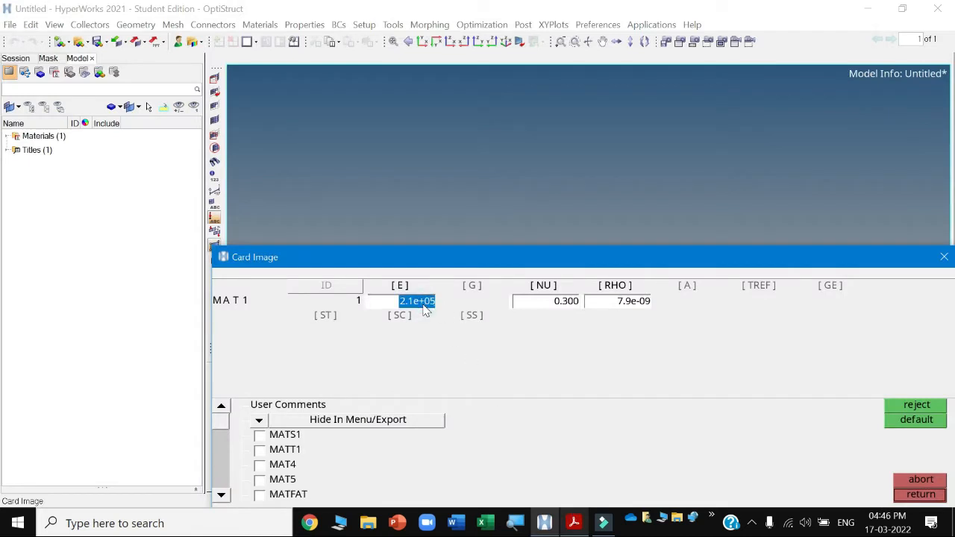
type("2.0")
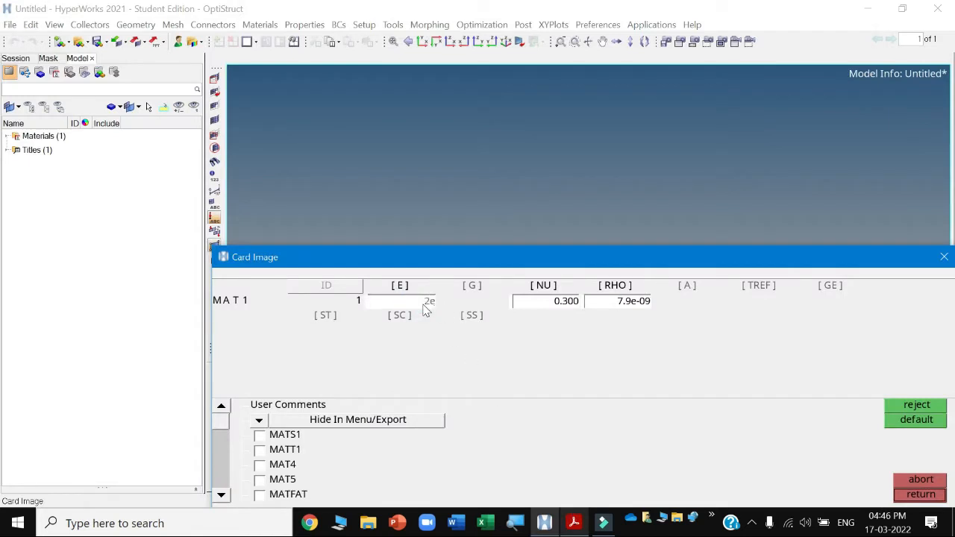
type("e+05")
left_click(572, 326)
left_click(898, 492)
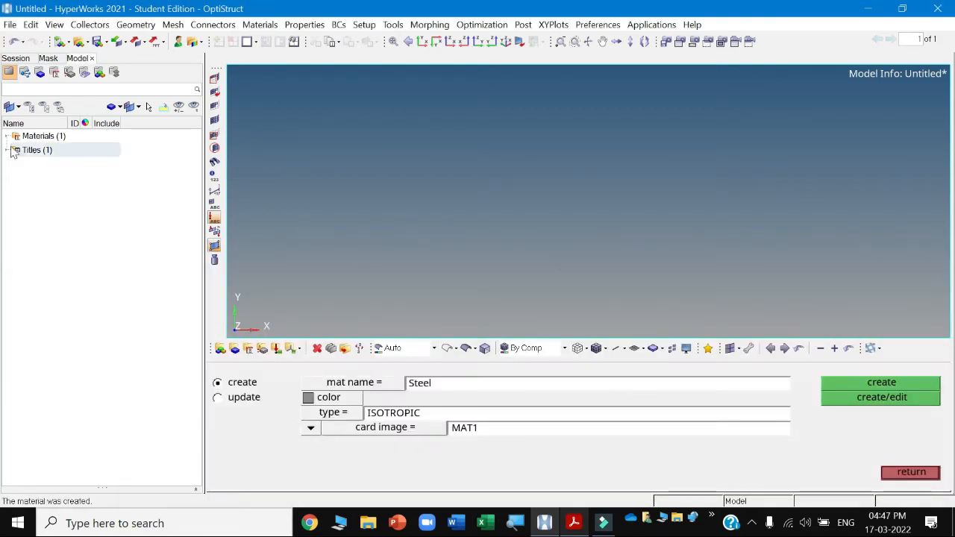
Create a second ISOTROPIC MAT1 material named AL and open its card image.
left_click(7, 136)
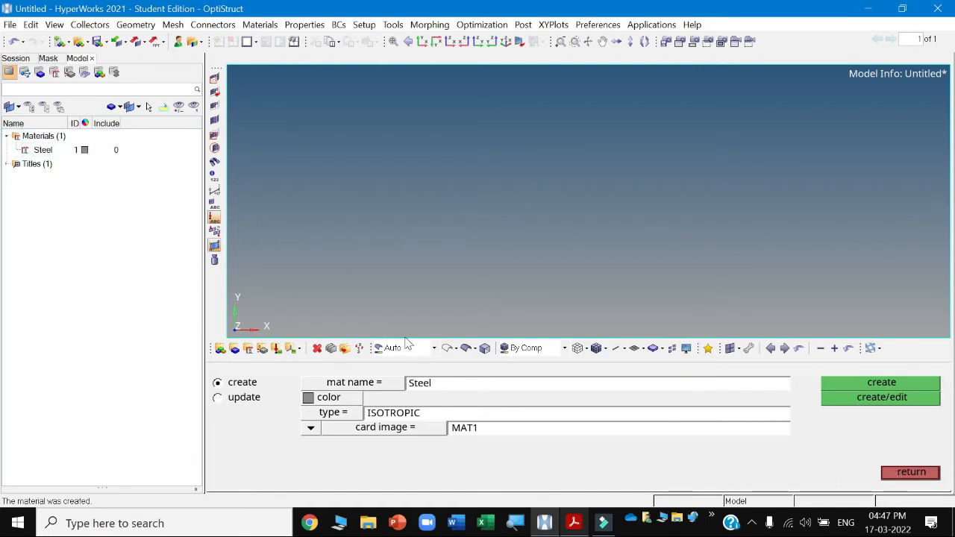
left_click(444, 384)
type("A")
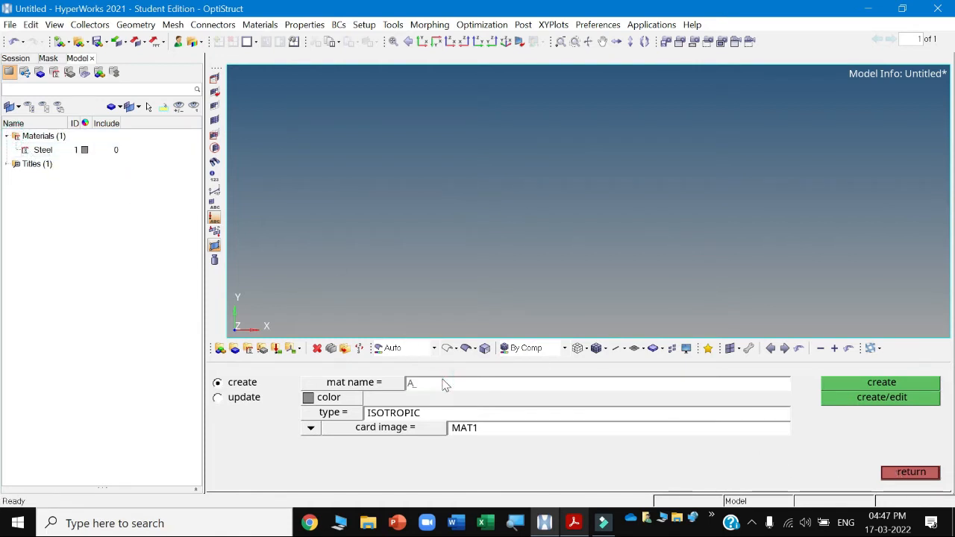
type("L")
left_click(845, 399)
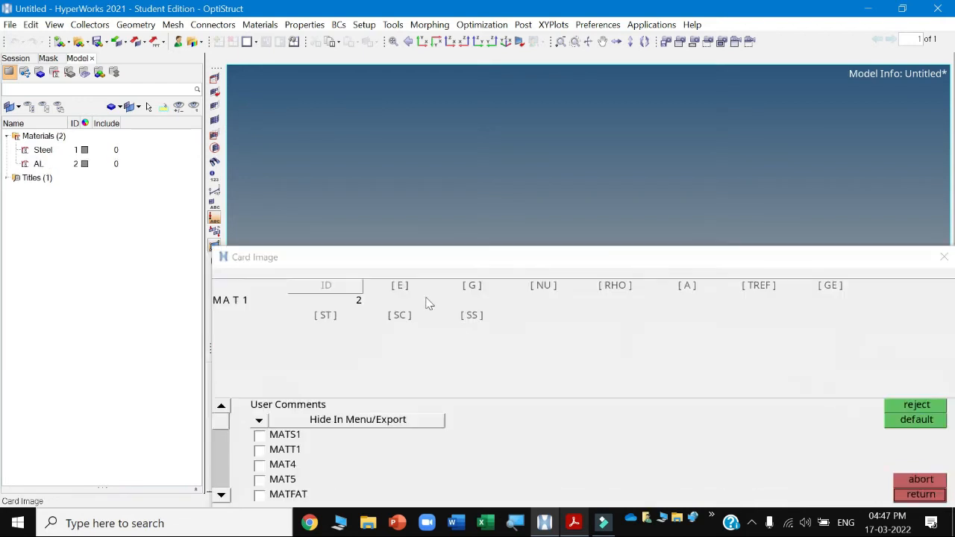
Set AL's Young's modulus E to 0.7e5.
left_click(400, 286)
left_click(573, 523)
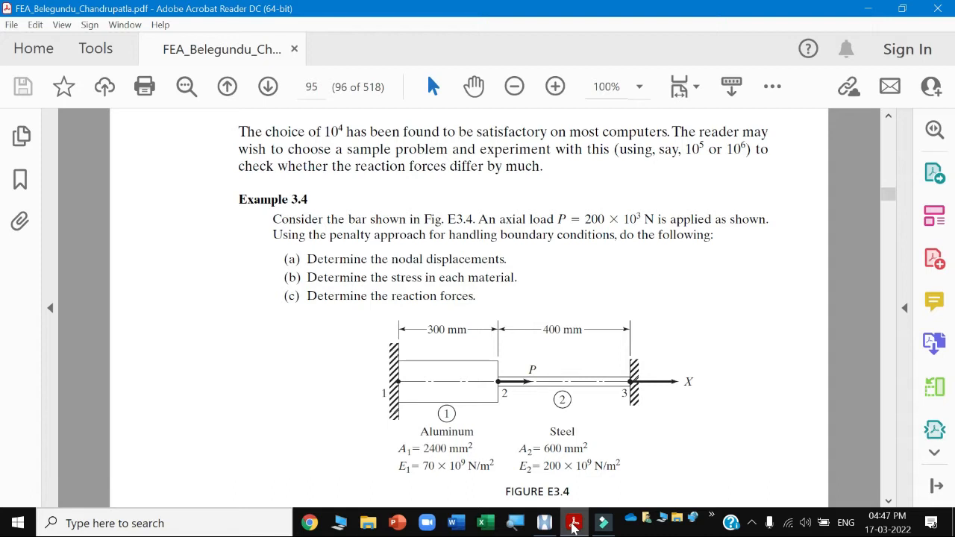
left_click(573, 523)
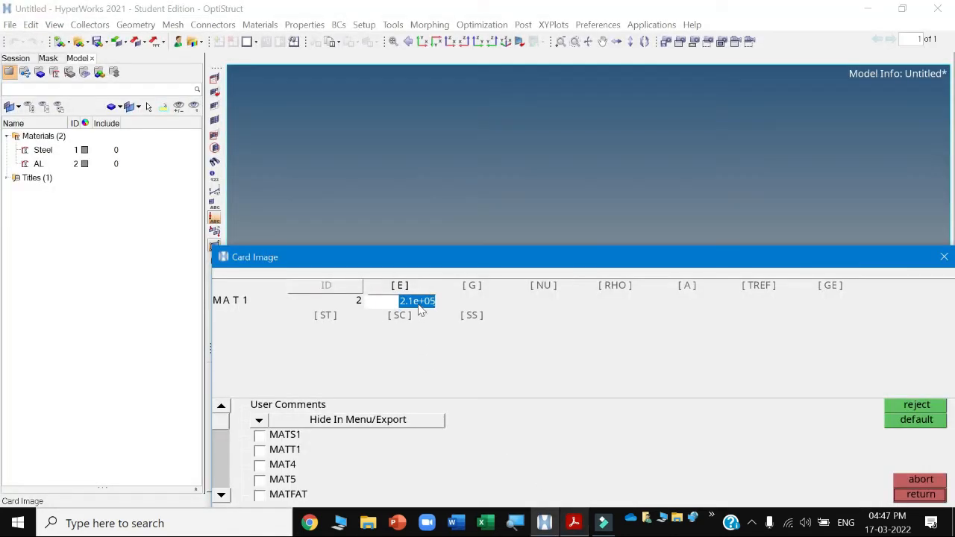
type("0.7e5")
Set AL's density RHO to 2.3e-9, close the card image and leave the materials panel.
left_click(545, 287)
left_click(624, 286)
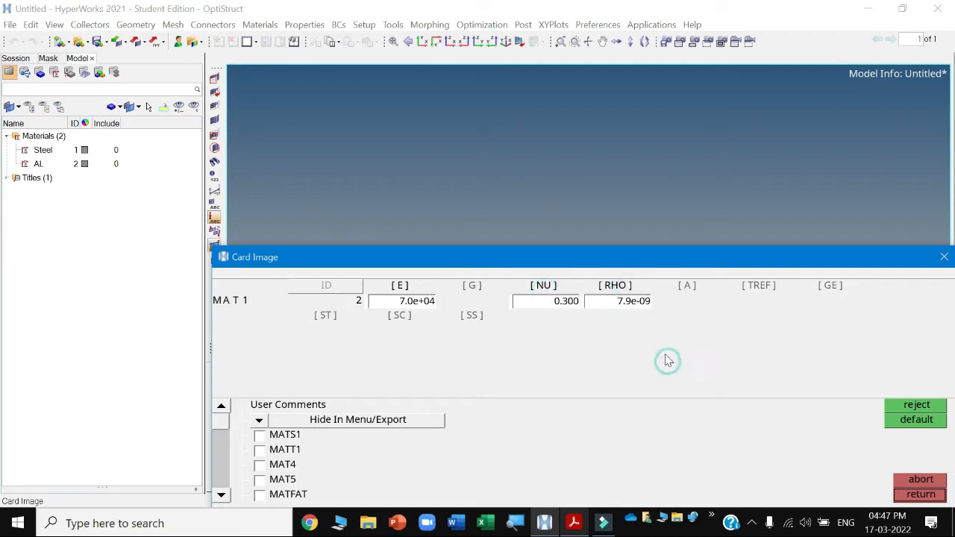
left_click(635, 302)
type("2.3e-9")
left_click(619, 349)
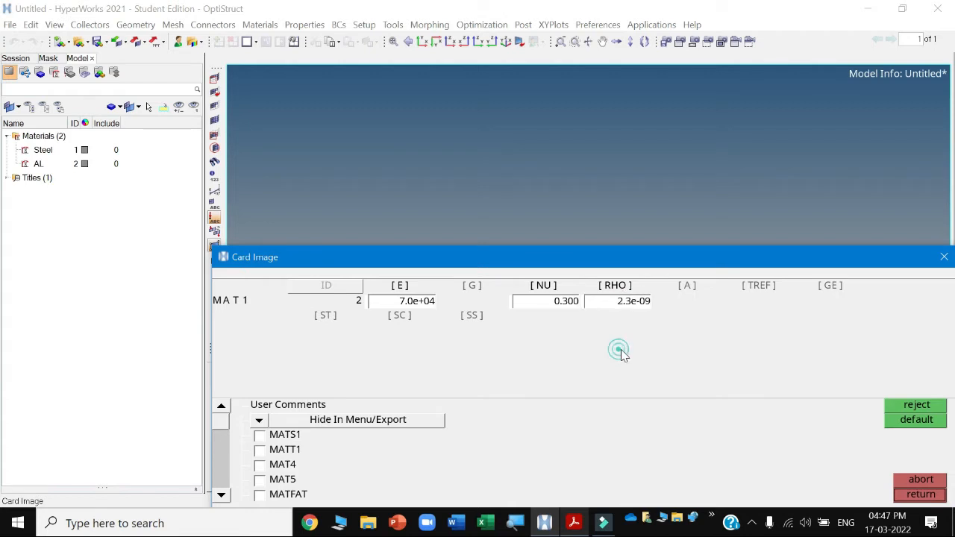
left_click(906, 494)
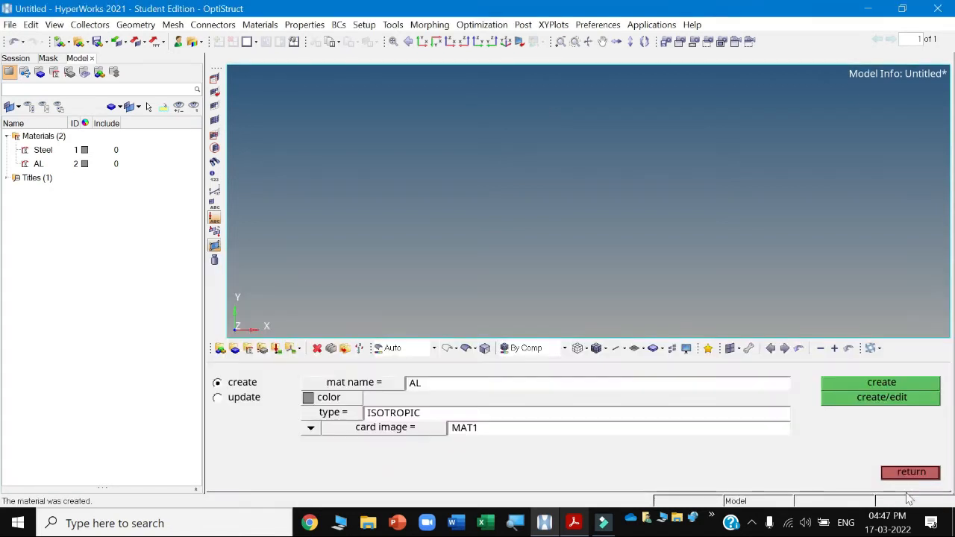
left_click(911, 473)
Inspect the Steel and AL material properties in the entity editor.
left_click(43, 150)
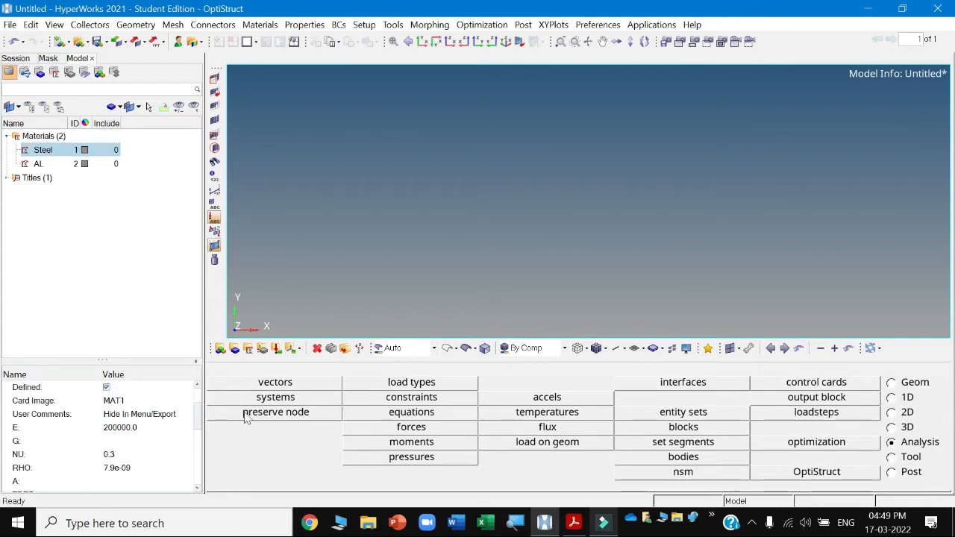
left_click(198, 488)
left_click(198, 488)
left_click(200, 487)
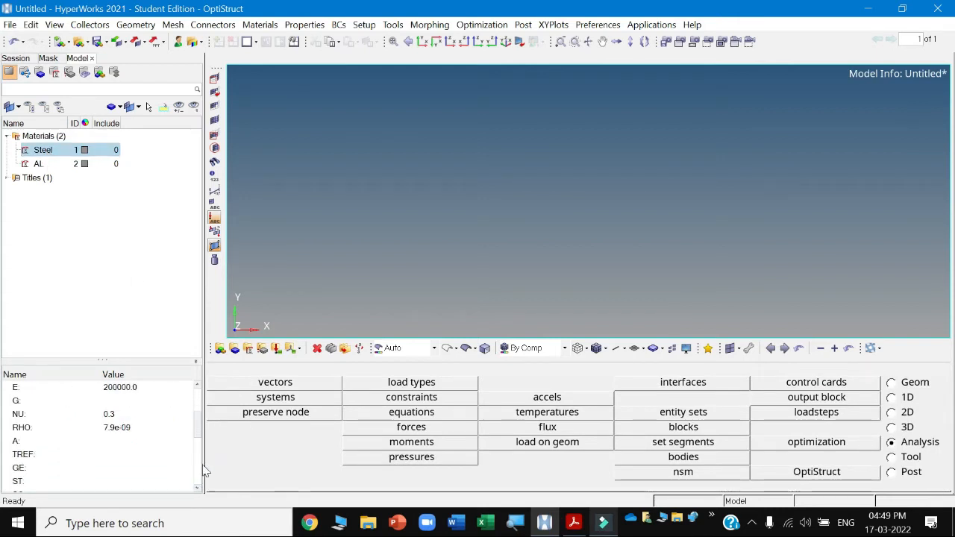
left_click_drag(196, 421, 196, 417)
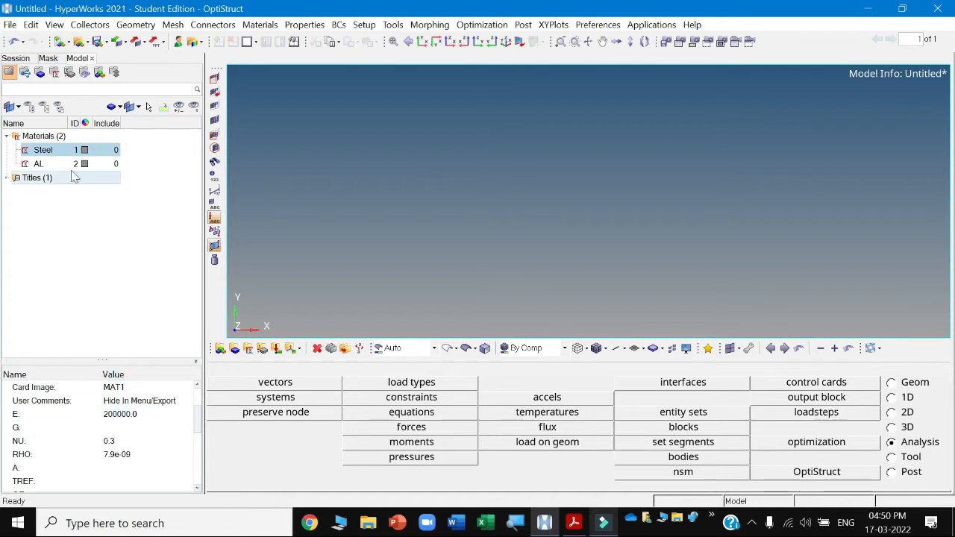
left_click(41, 164)
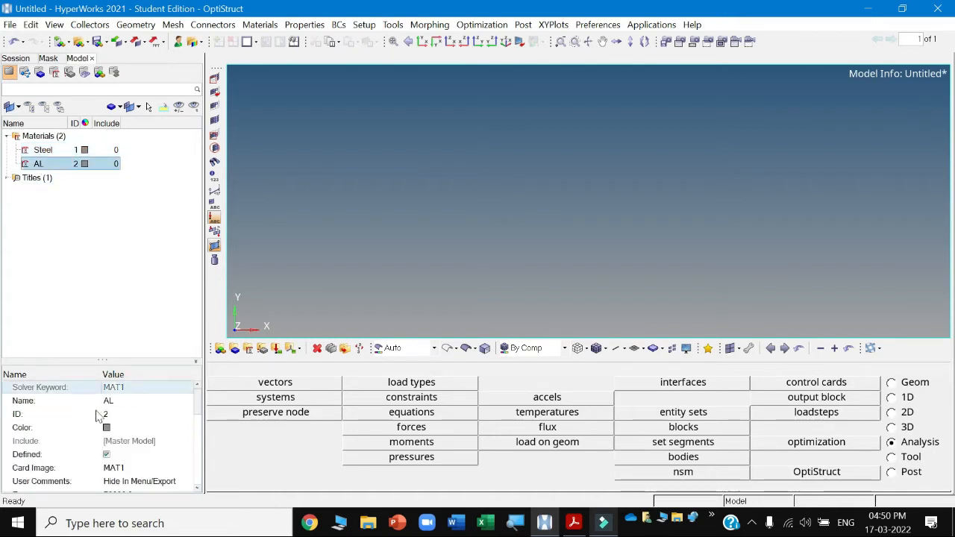
left_click(198, 488)
left_click(197, 488)
left_click(198, 489)
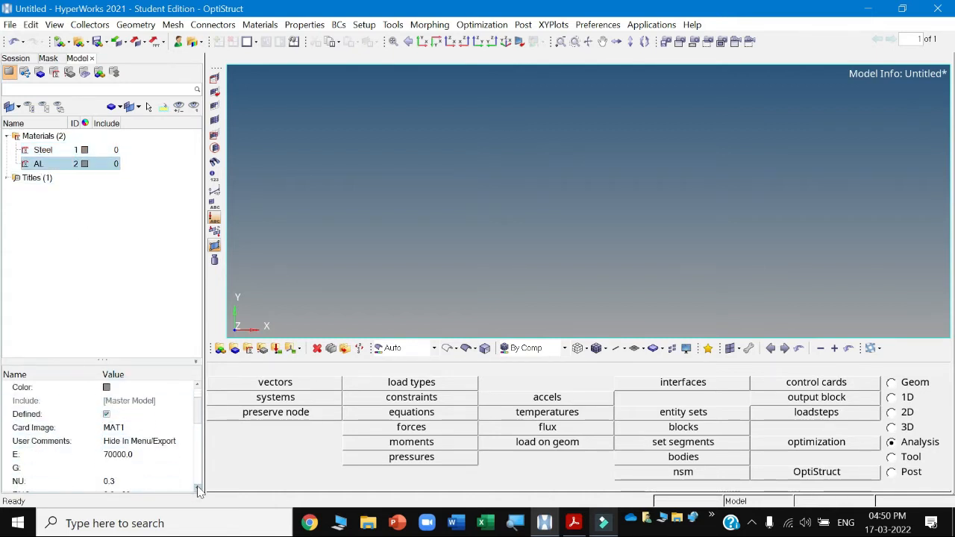
left_click(198, 489)
left_click(116, 443)
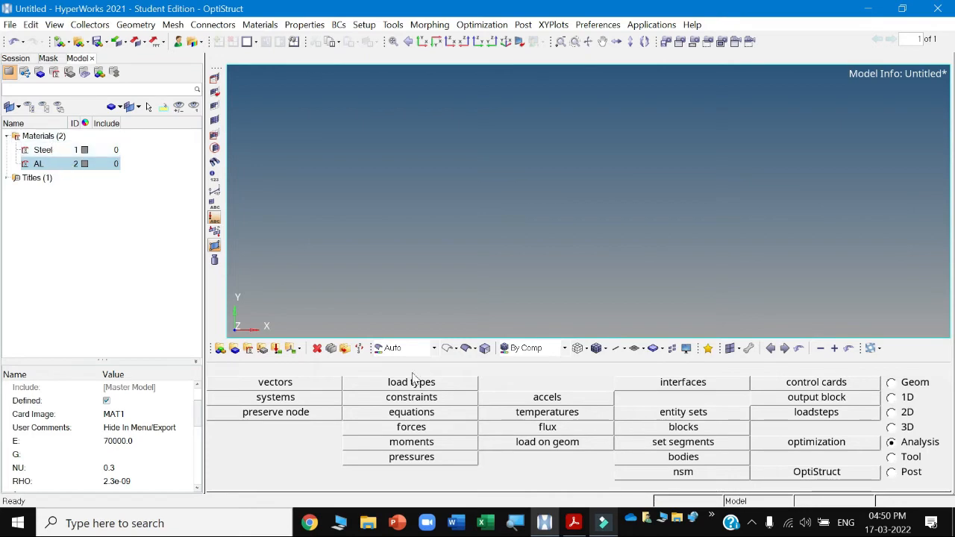
Check the aluminum cross-sectional area in the textbook figure.
left_click(574, 522)
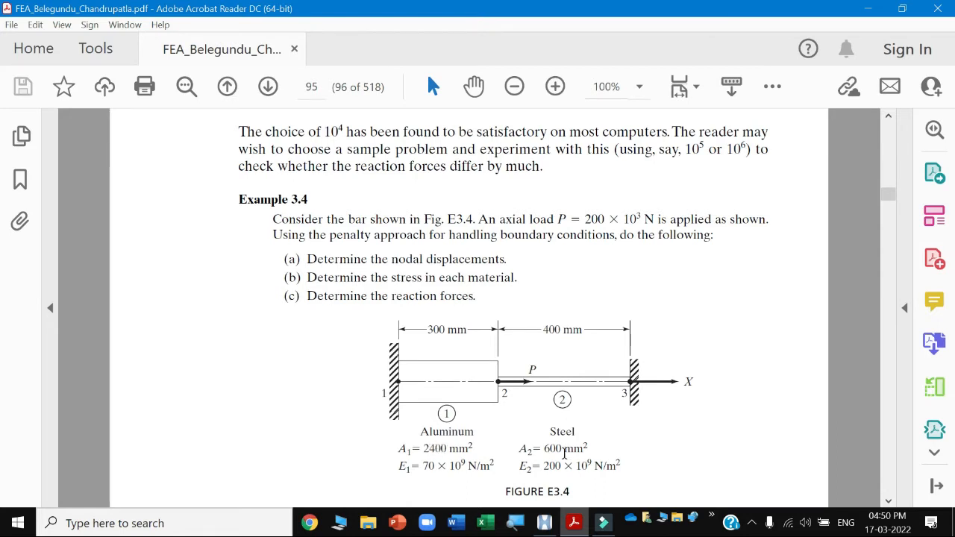
mouse_move(600, 526)
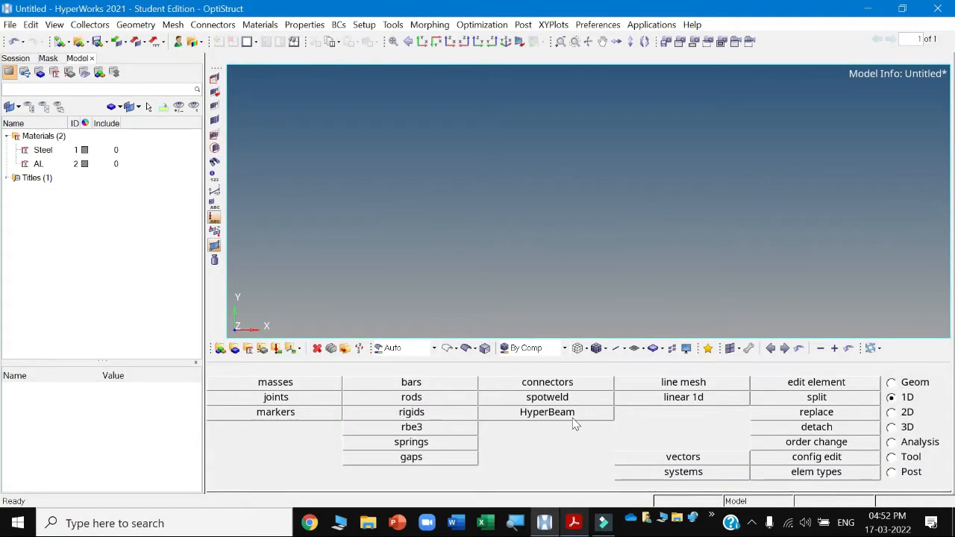
left_click(574, 522)
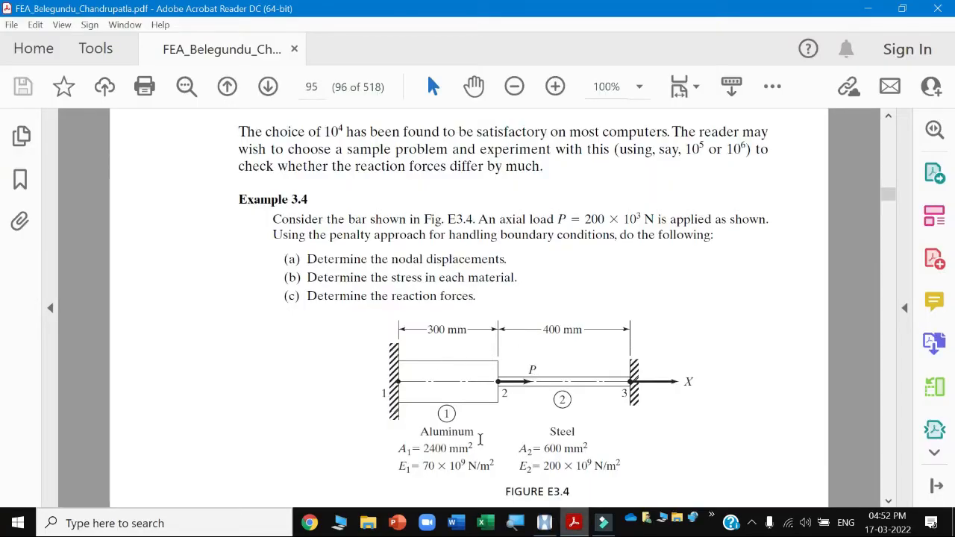
left_click_drag(401, 448, 480, 449)
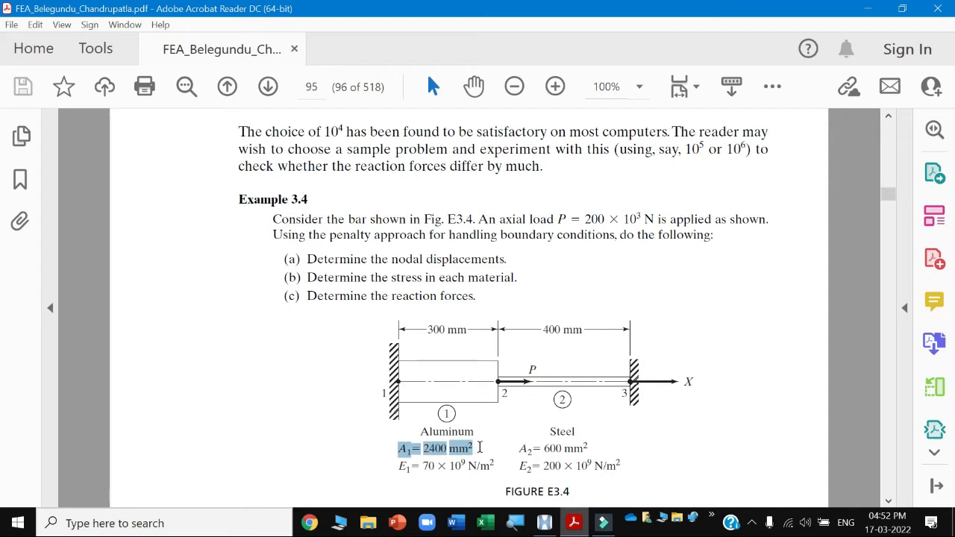
left_click(484, 380)
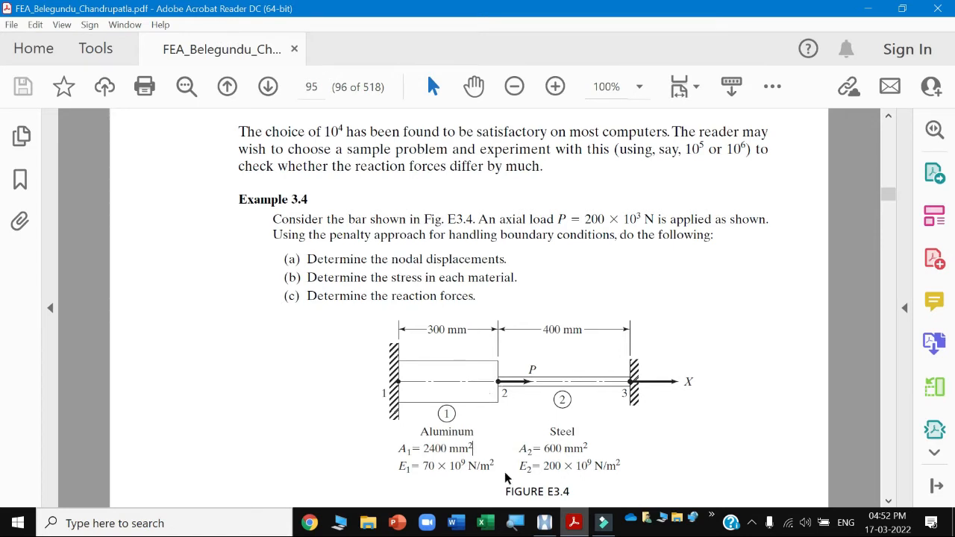
left_click(554, 521)
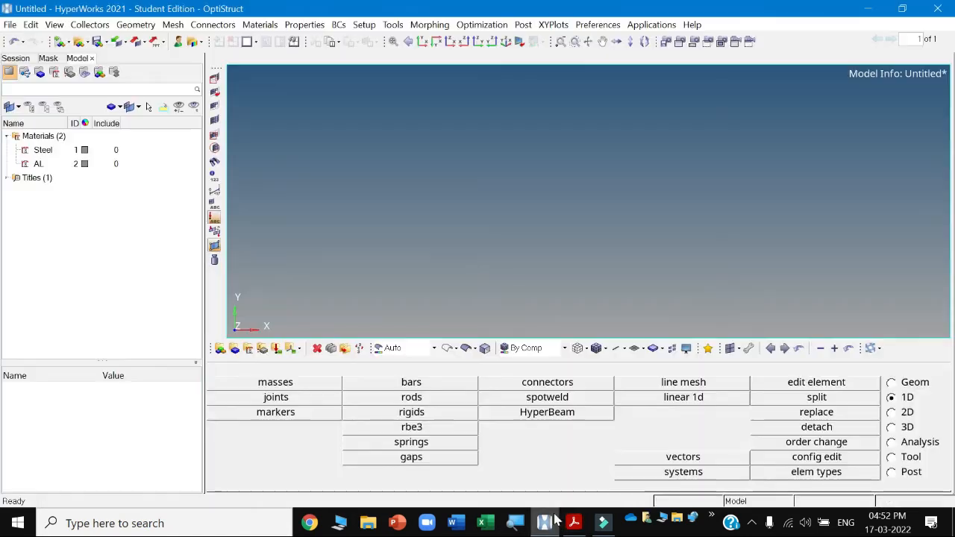
Create a standard HYPER BEAM solid rectangle beam section with HyperBeam.
left_click(554, 413)
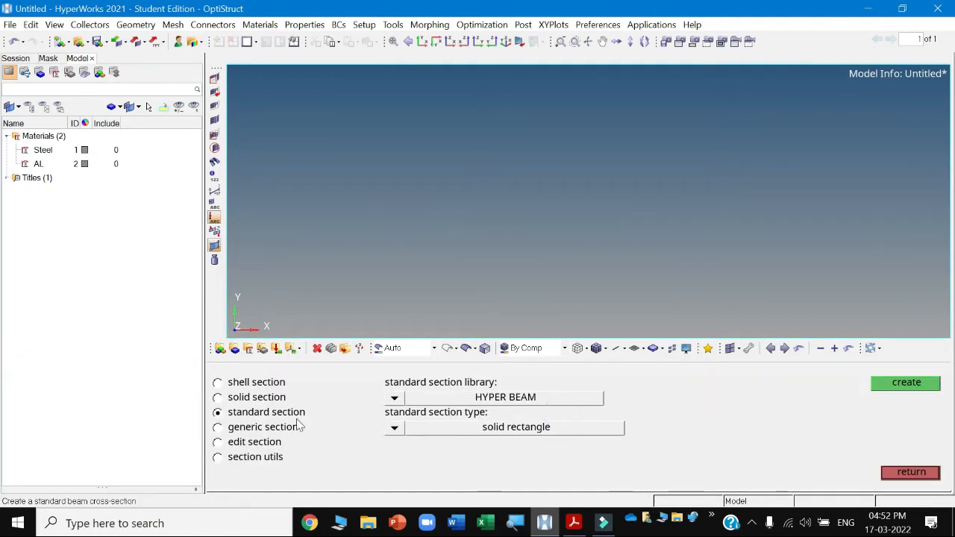
left_click(247, 398)
left_click(233, 382)
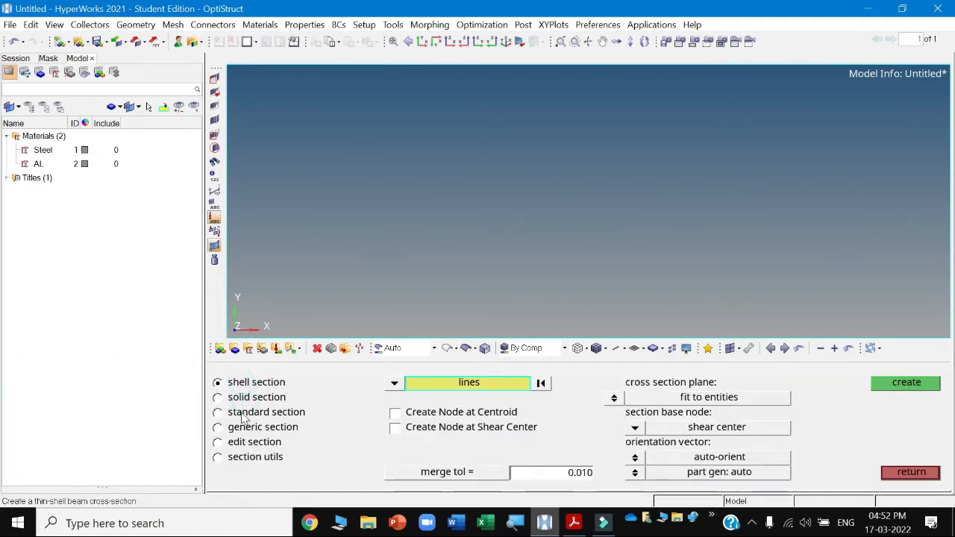
left_click(241, 413)
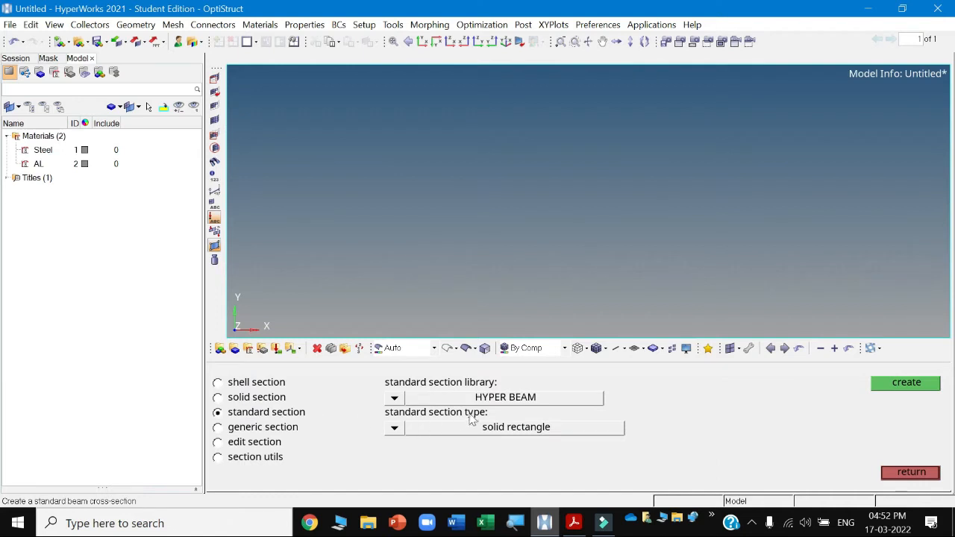
left_click(394, 399)
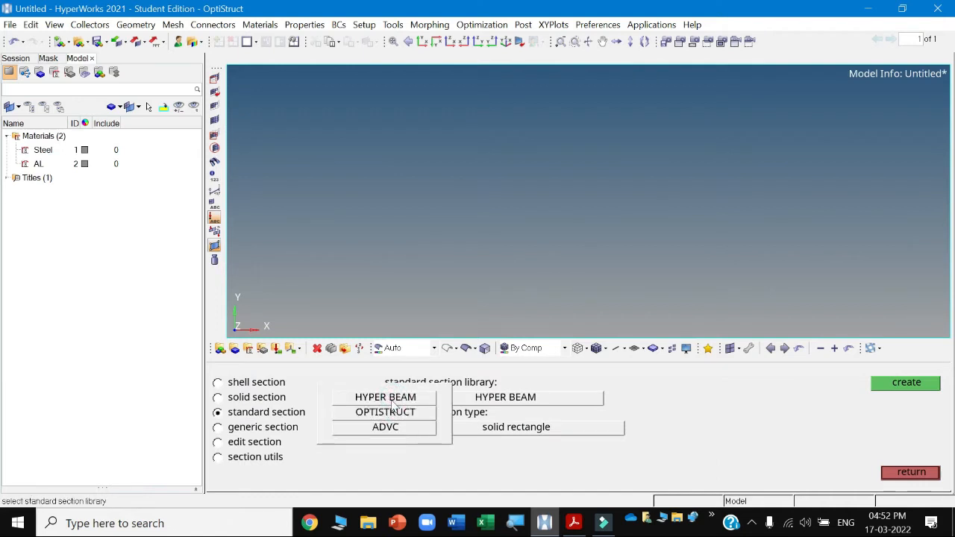
left_click(392, 401)
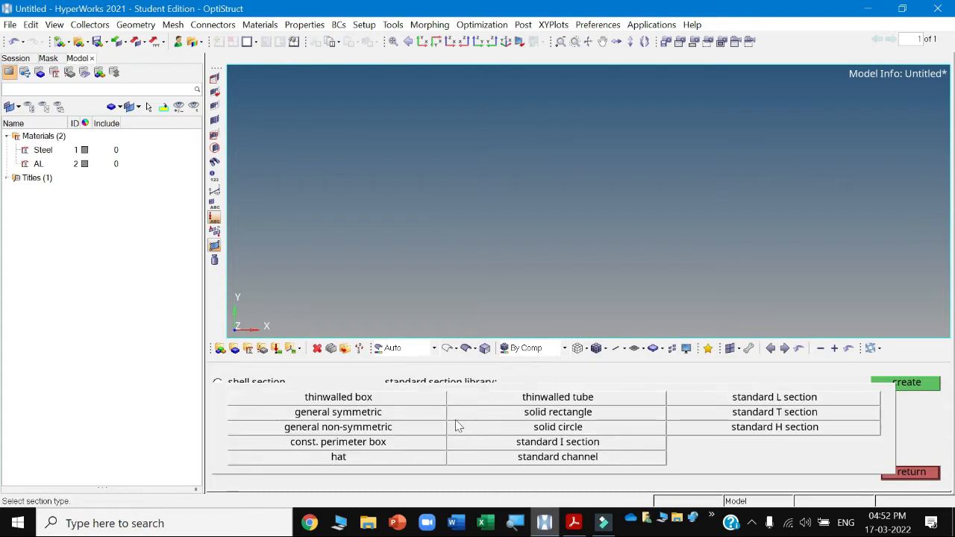
left_click(553, 416)
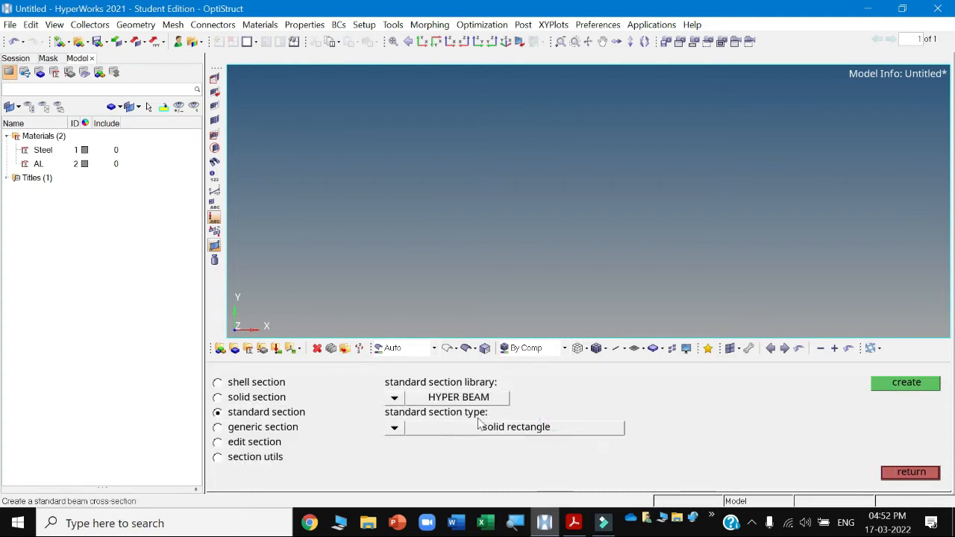
left_click(905, 383)
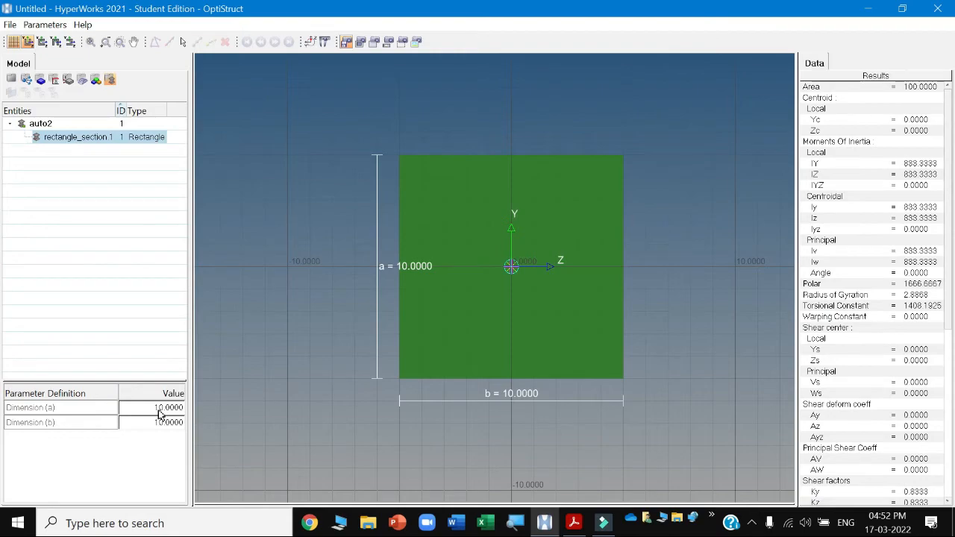
Set the first rectangle section's dimensions to a = 60 and b = 40 for the aluminium bar, then exit the section editor.
left_click(573, 523)
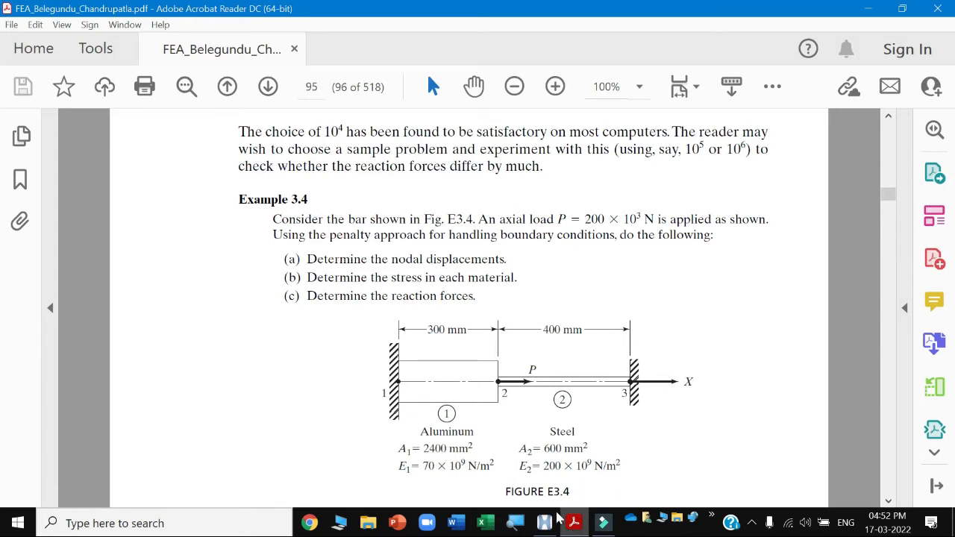
mouse_move(575, 525)
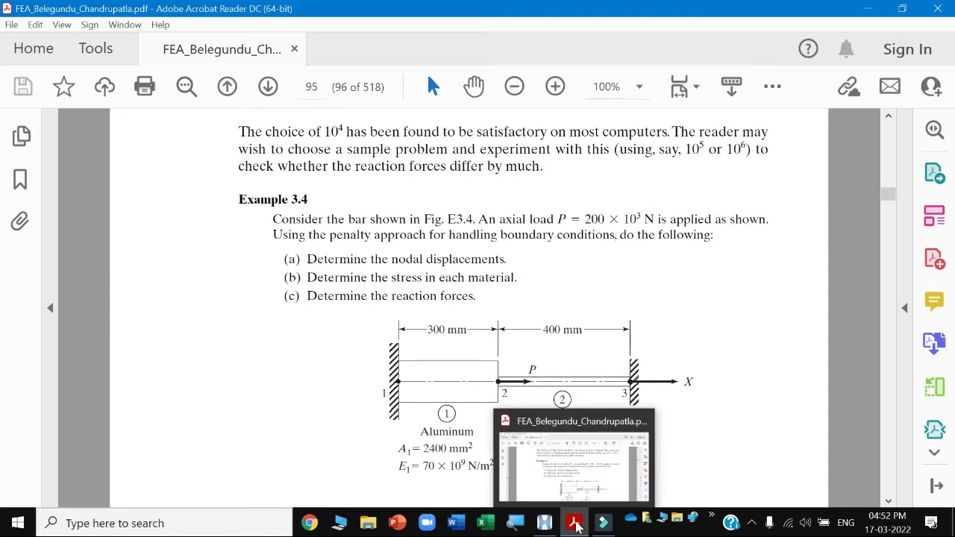
left_click(575, 524)
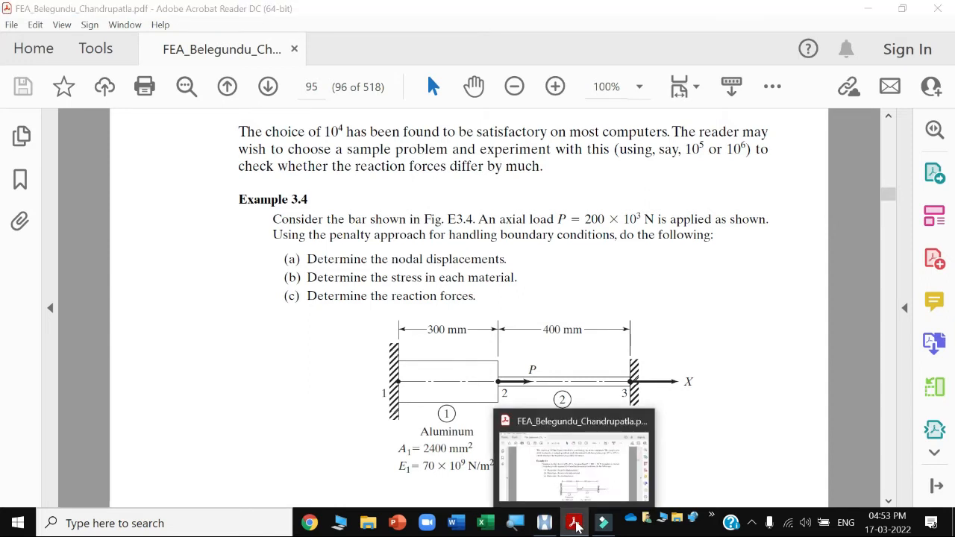
double_click(169, 408)
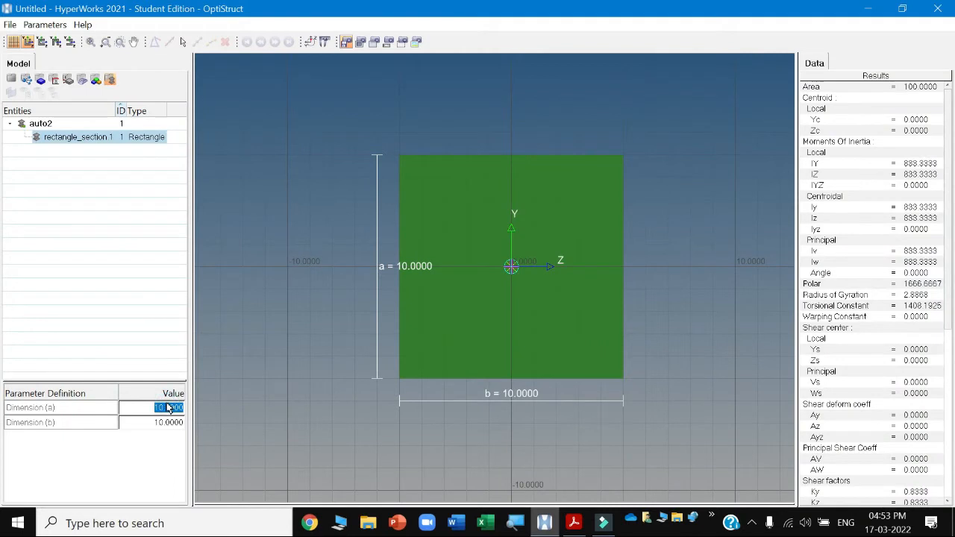
type("60")
left_click(163, 430)
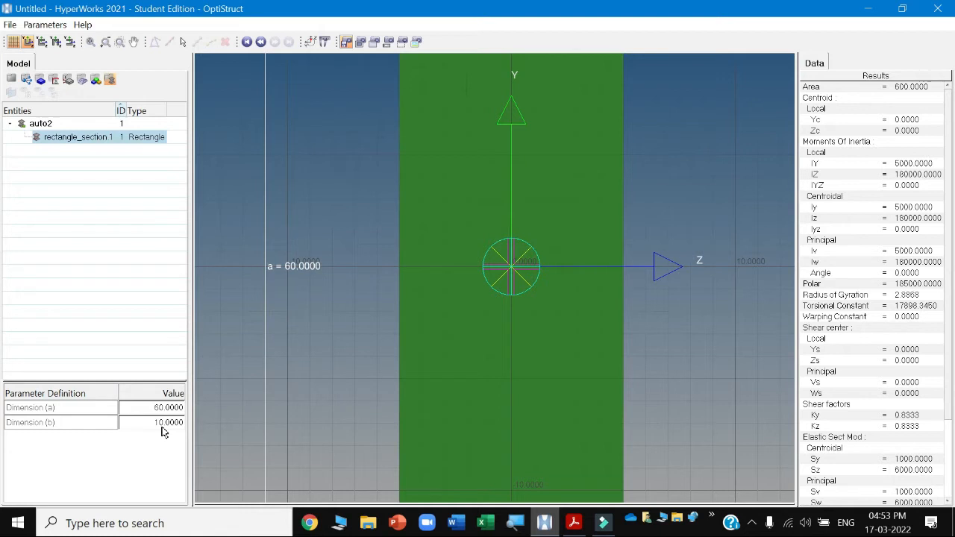
left_click(164, 430)
type("40")
key("Return")
left_click(170, 437)
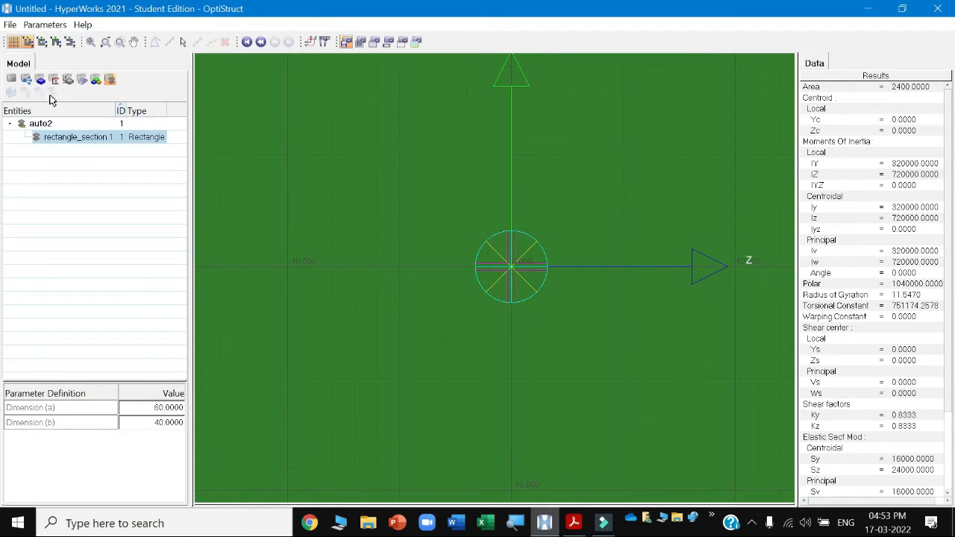
left_click(11, 79)
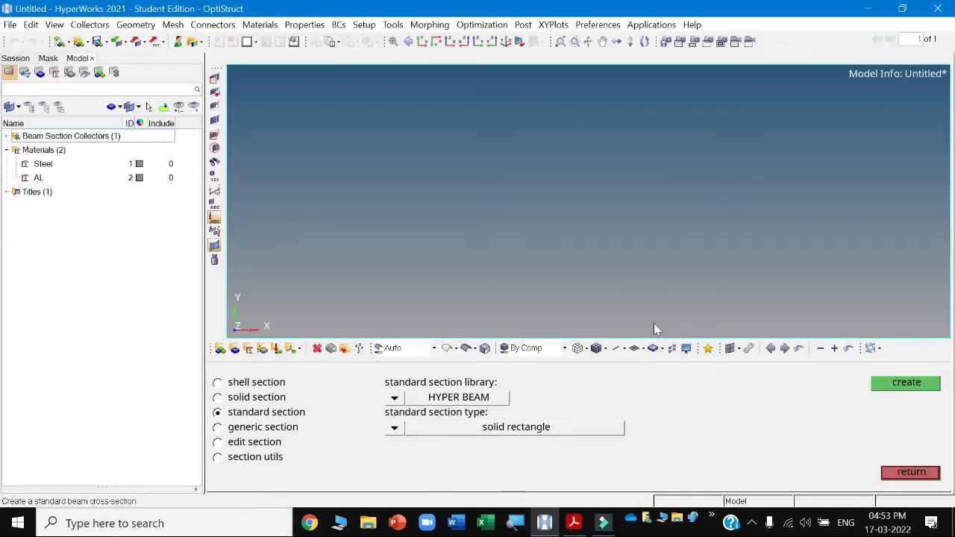
Create a second solid rectangle section and set its dimensions to a = 30 and b = 20 for the steel bar.
left_click(905, 383)
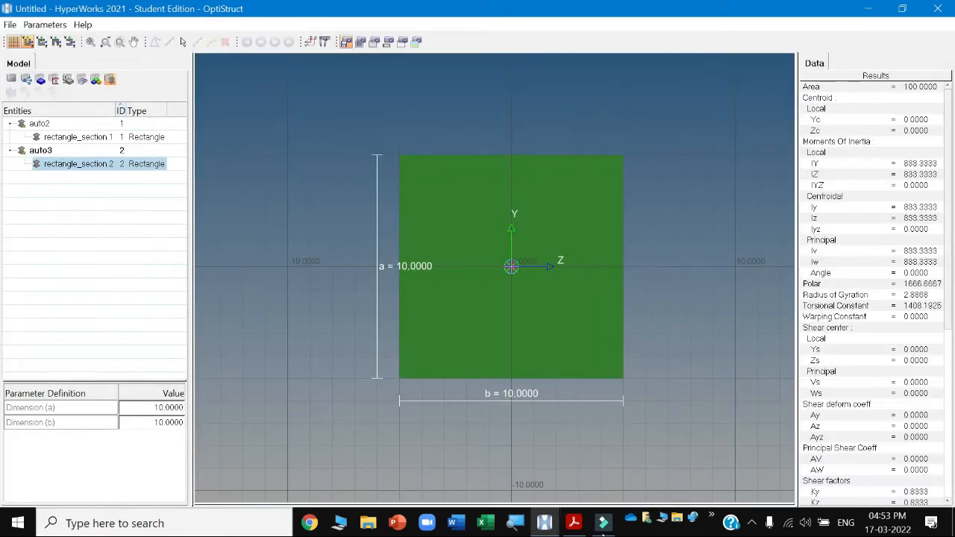
left_click(576, 526)
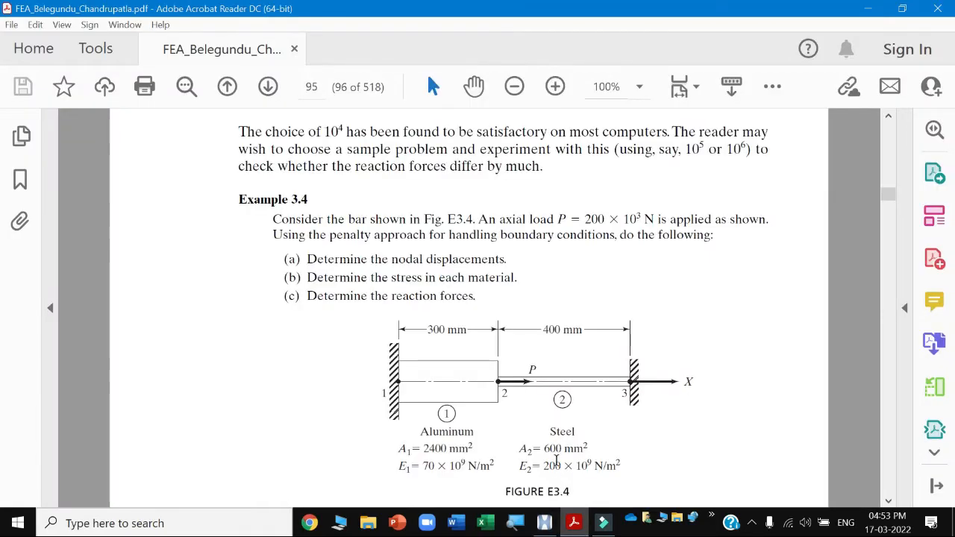
left_click(576, 525)
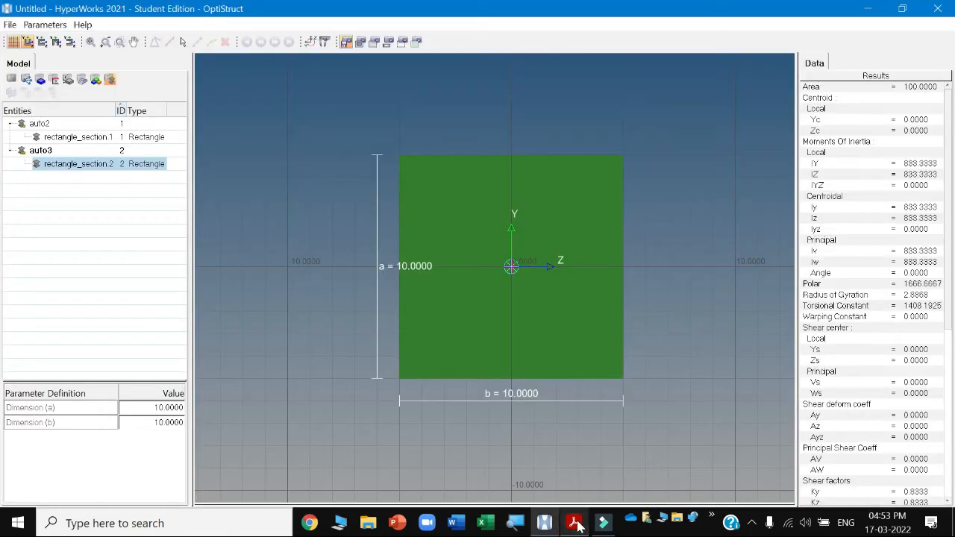
double_click(162, 410)
type("80")
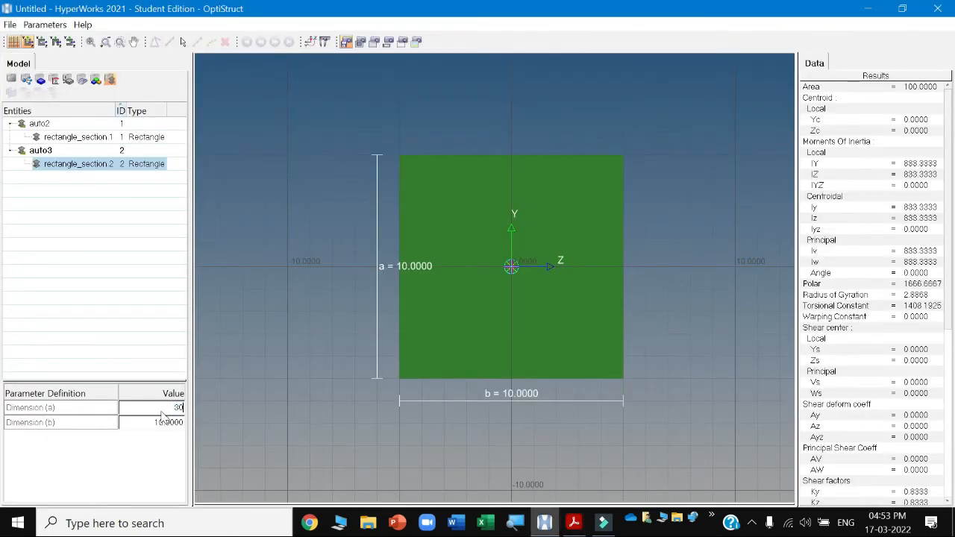
key("Return")
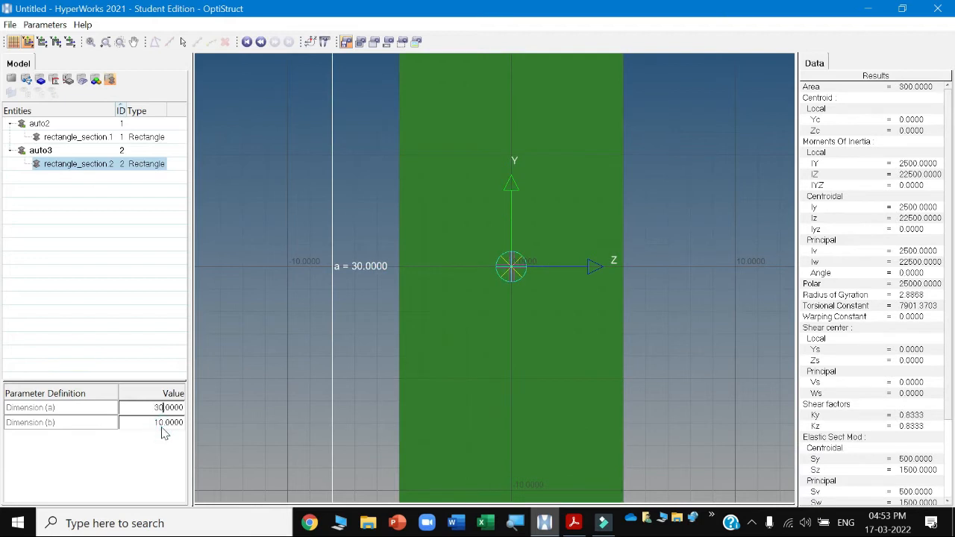
double_click(164, 423)
type("20")
key("Return")
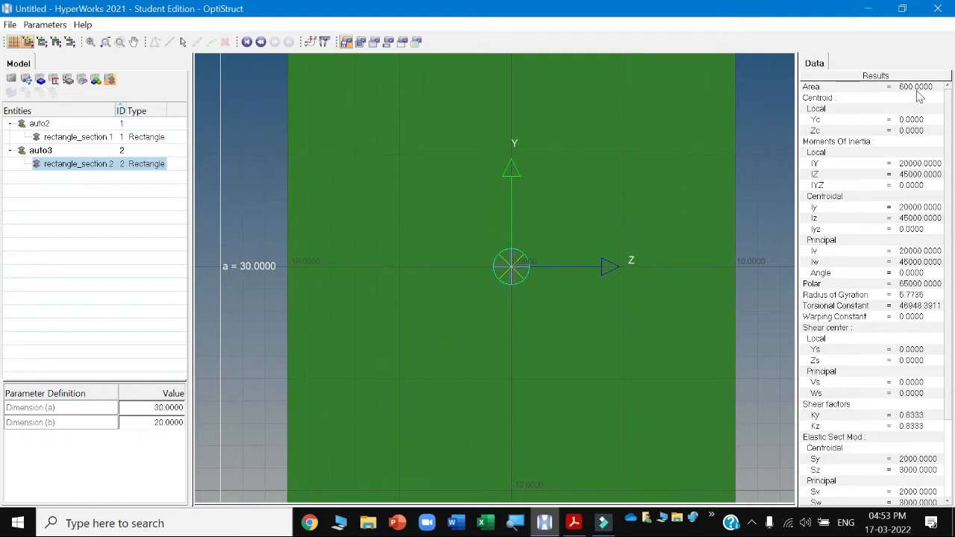
Compare the two rectangle sections' properties, then close the section editor and leave the HyperBeam panel.
left_click(67, 138)
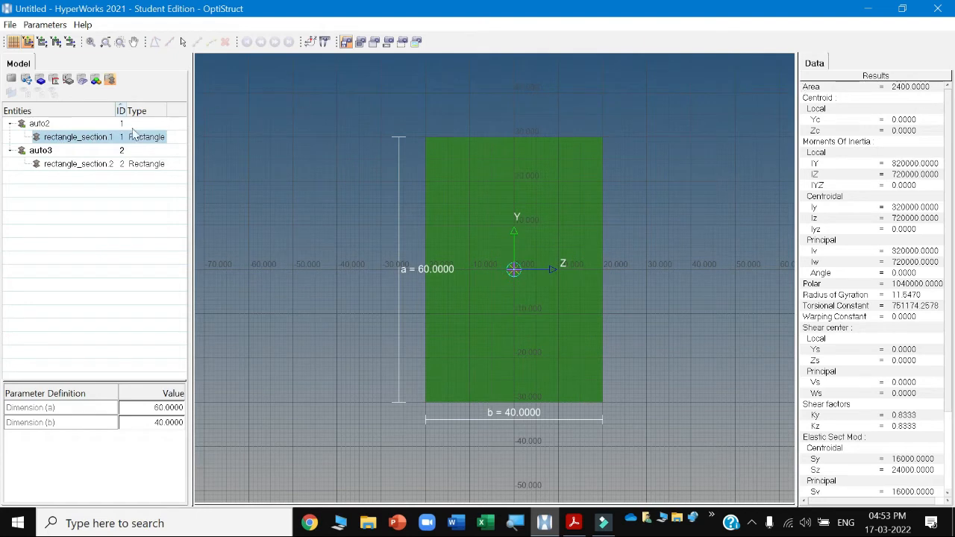
left_click(75, 164)
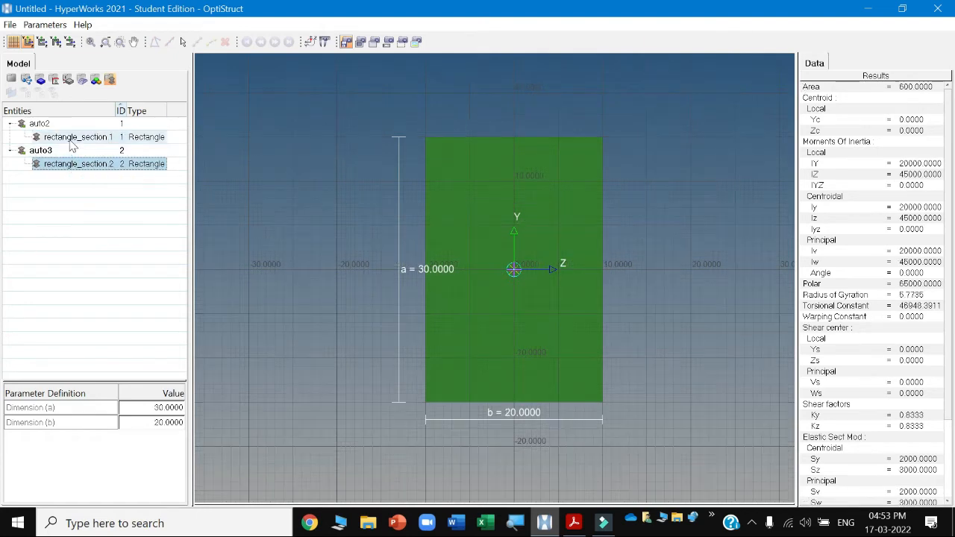
left_click(72, 139)
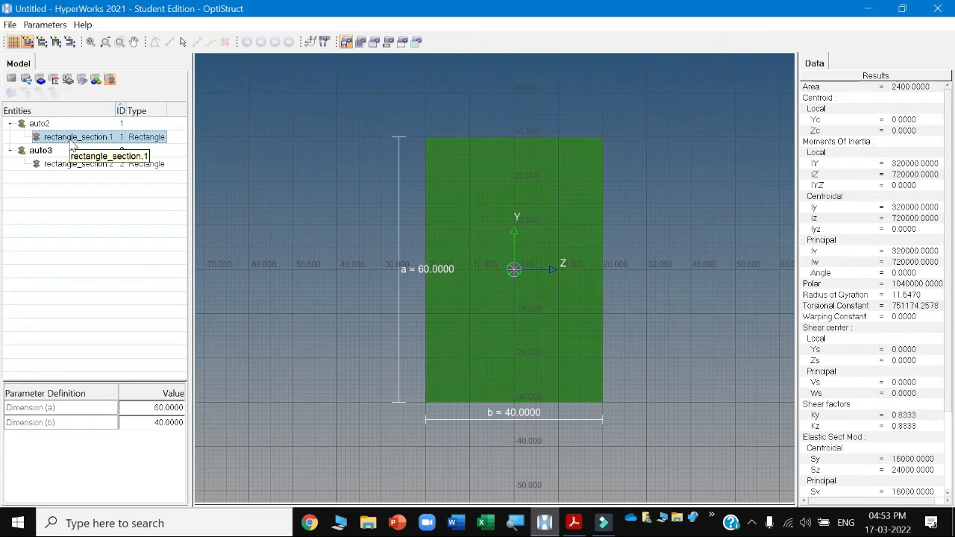
left_click(72, 167)
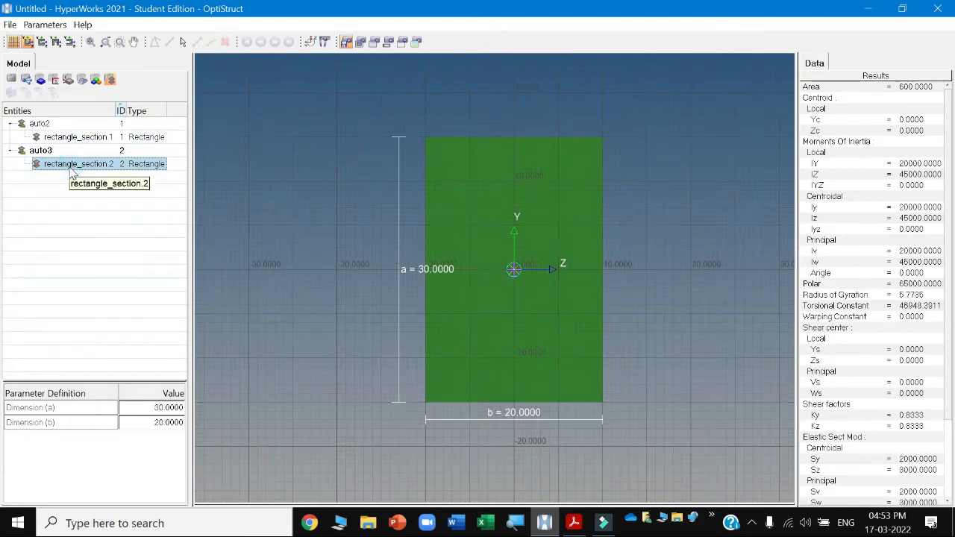
left_click(73, 138)
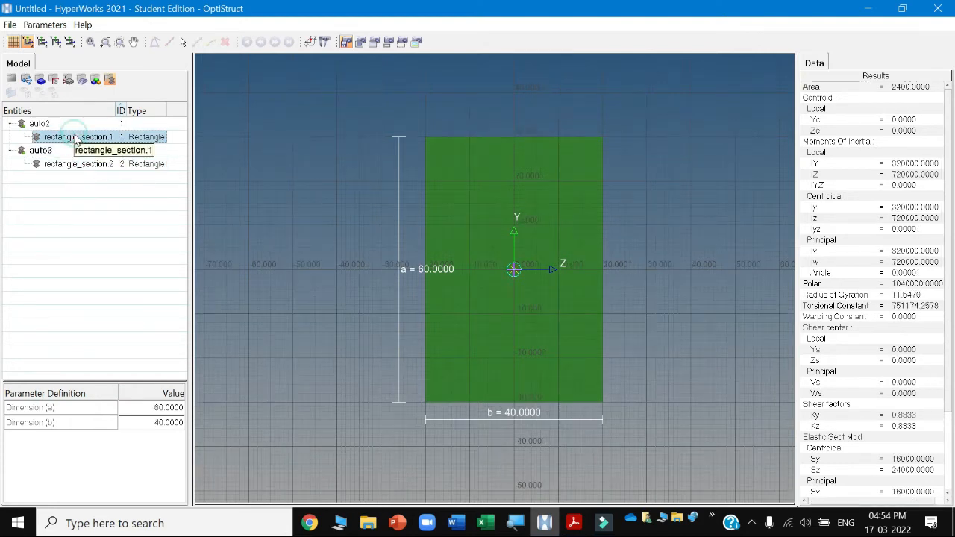
left_click(11, 79)
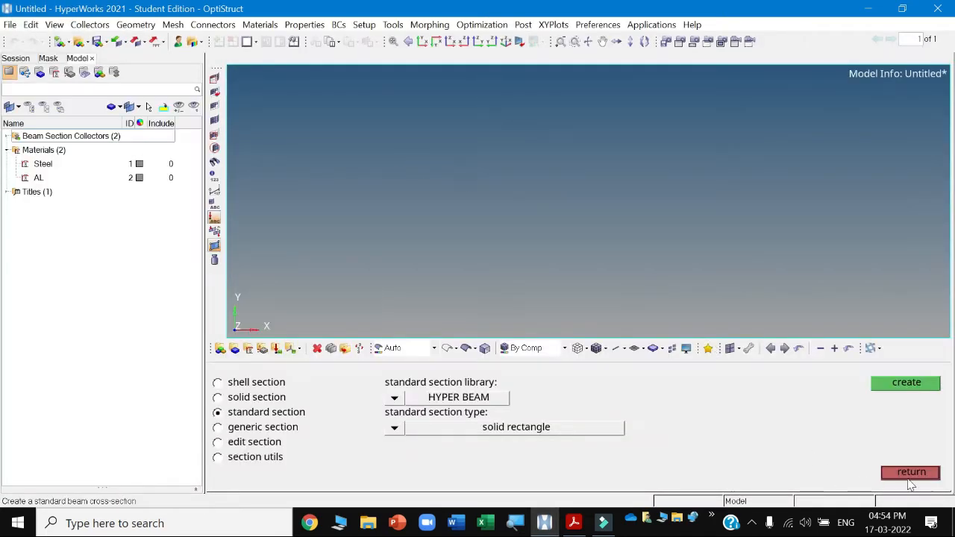
left_click(912, 473)
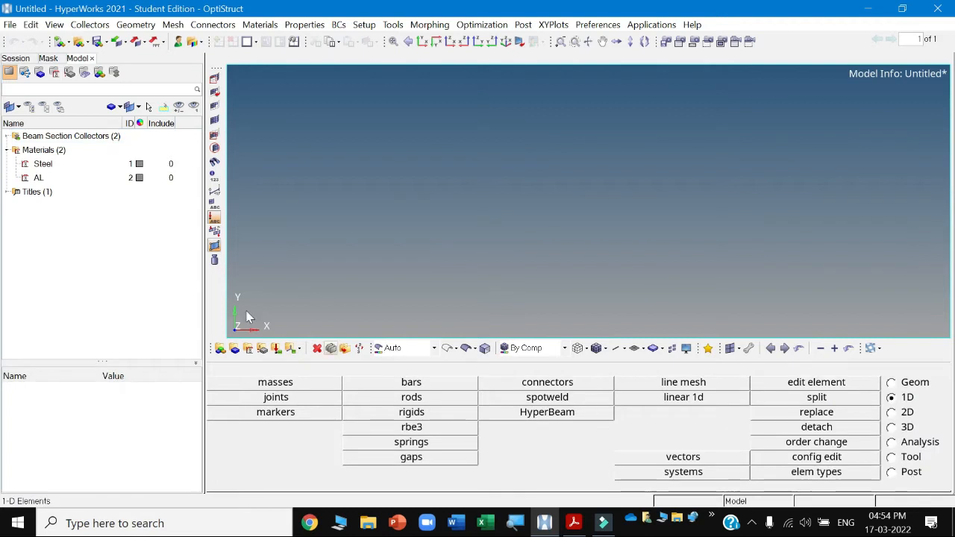
Rename the first beam section collector to AL.
left_click(9, 137)
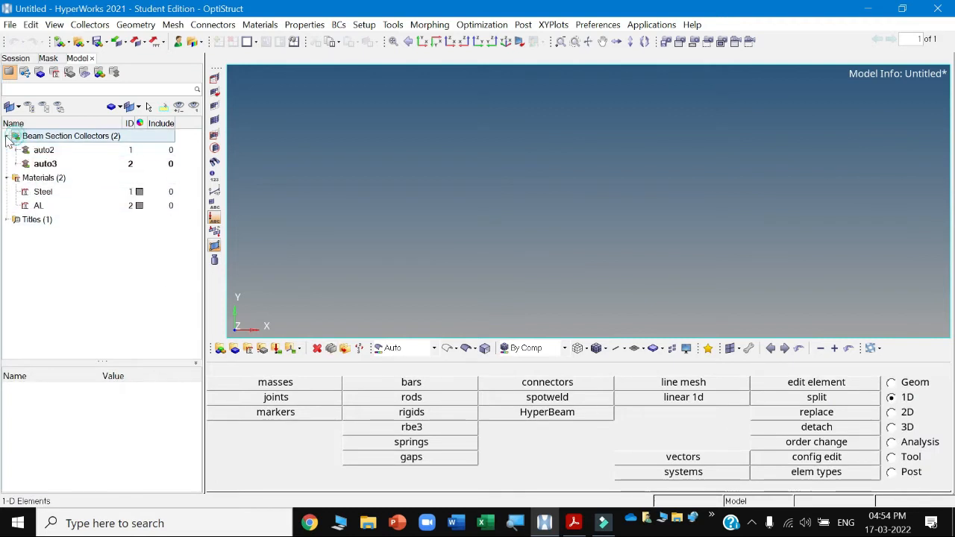
right_click(43, 153)
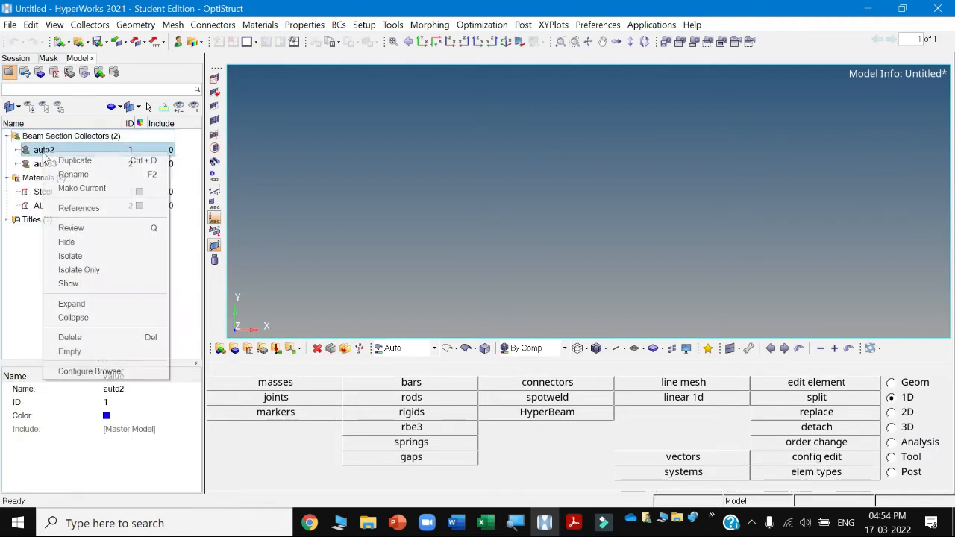
left_click(74, 175)
type("AL")
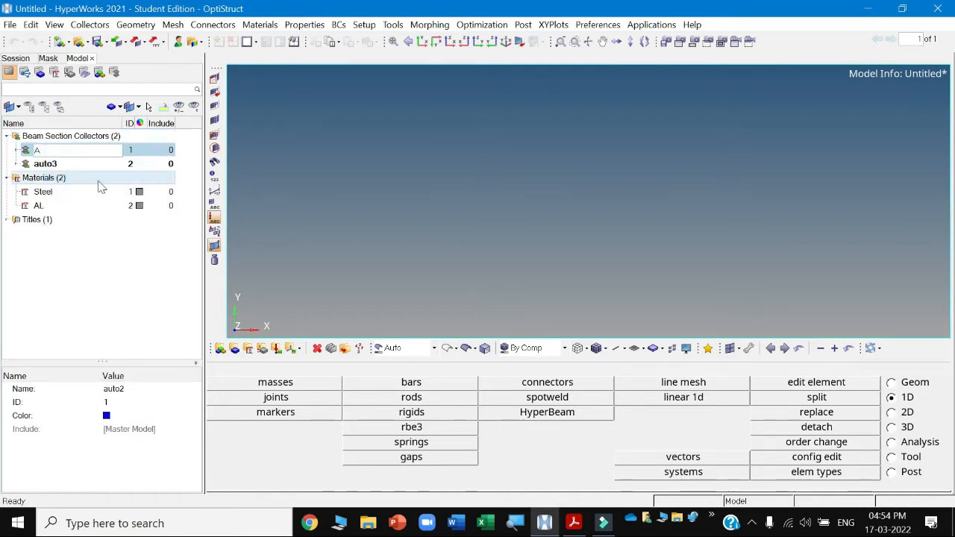
left_click(100, 228)
Rename the second beam section collector to ST.
right_click(58, 168)
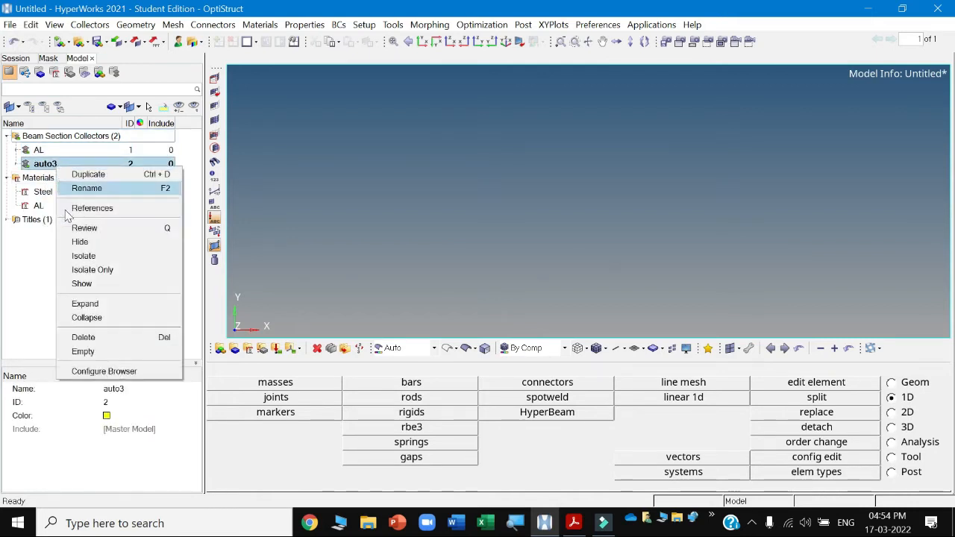
left_click(87, 188)
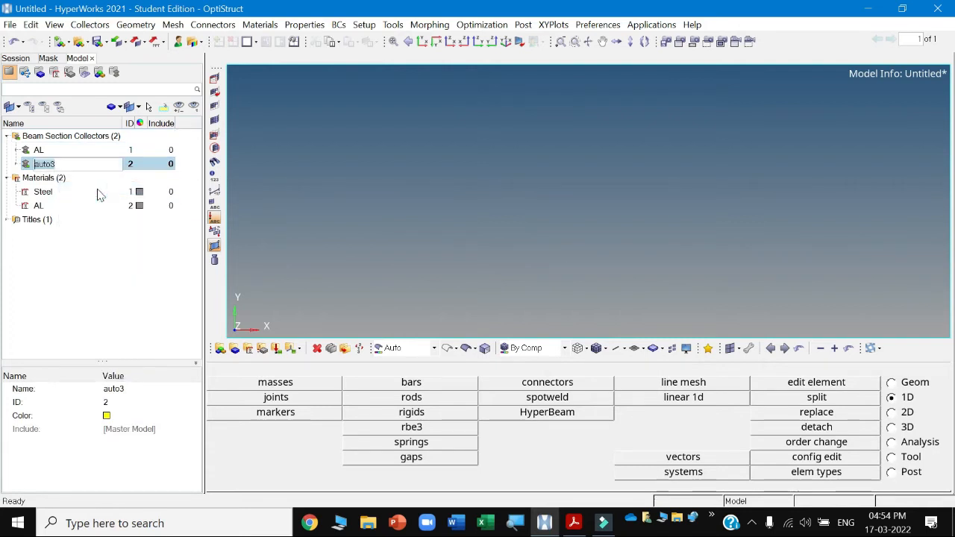
type("ST")
left_click(111, 299)
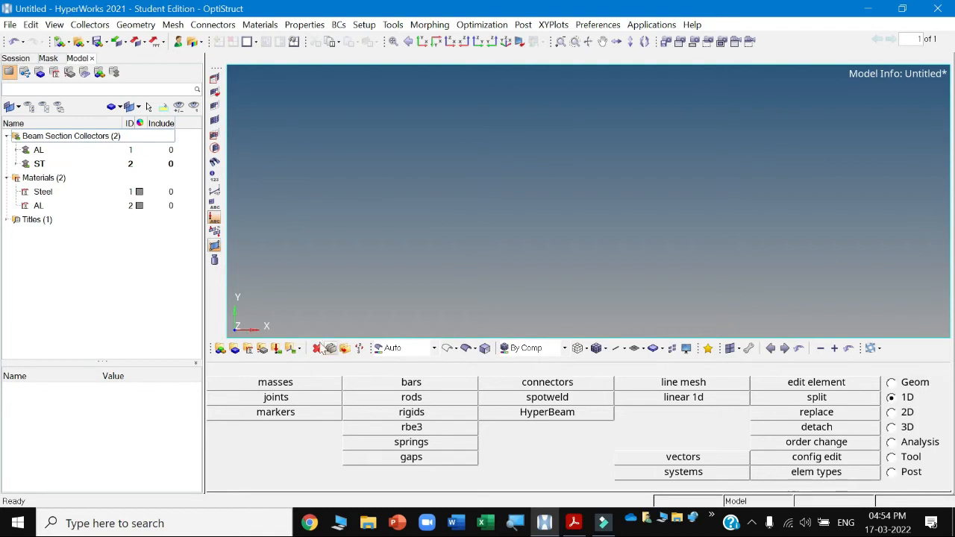
Create a 1D PBAR property named AL_Bar using material AL and beam section rectangle_section.1.
left_click(264, 350)
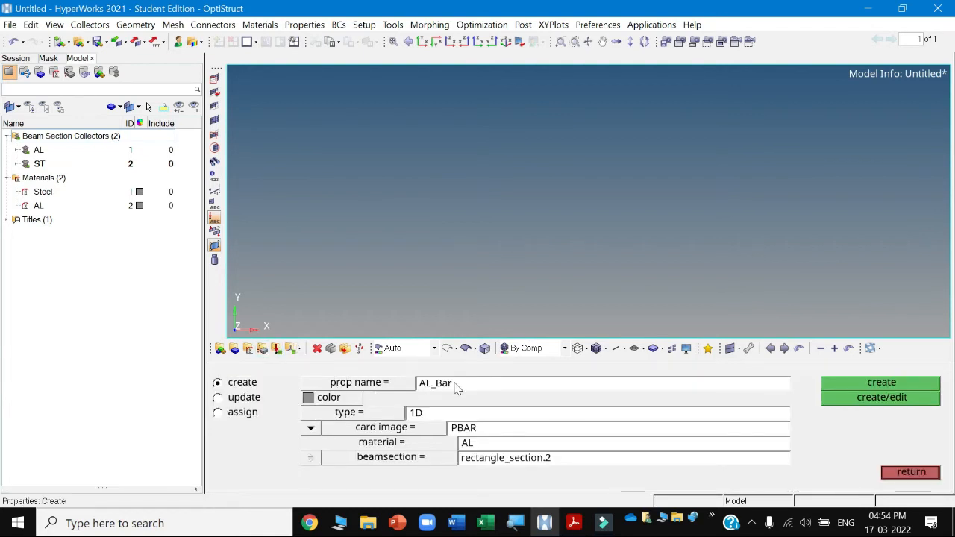
left_click(437, 446)
left_click(249, 399)
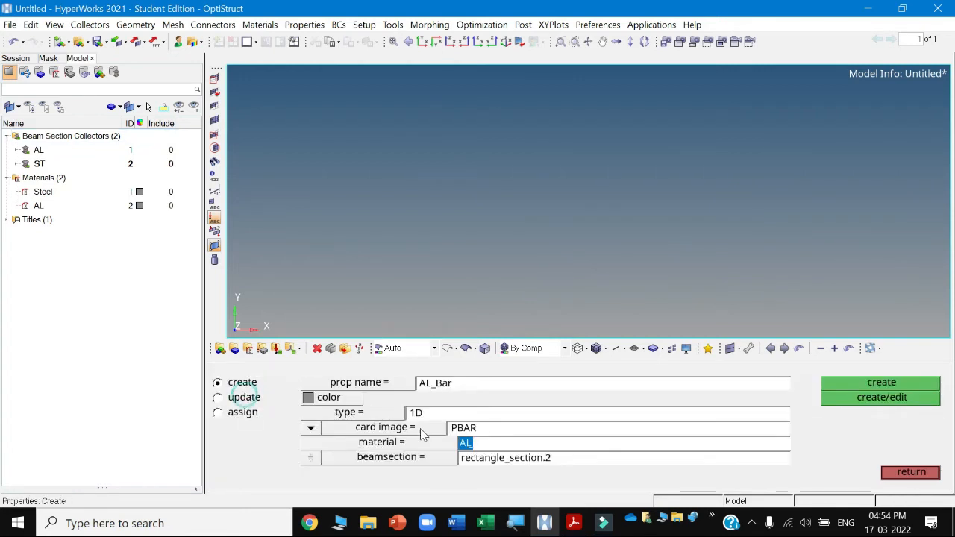
left_click(440, 463)
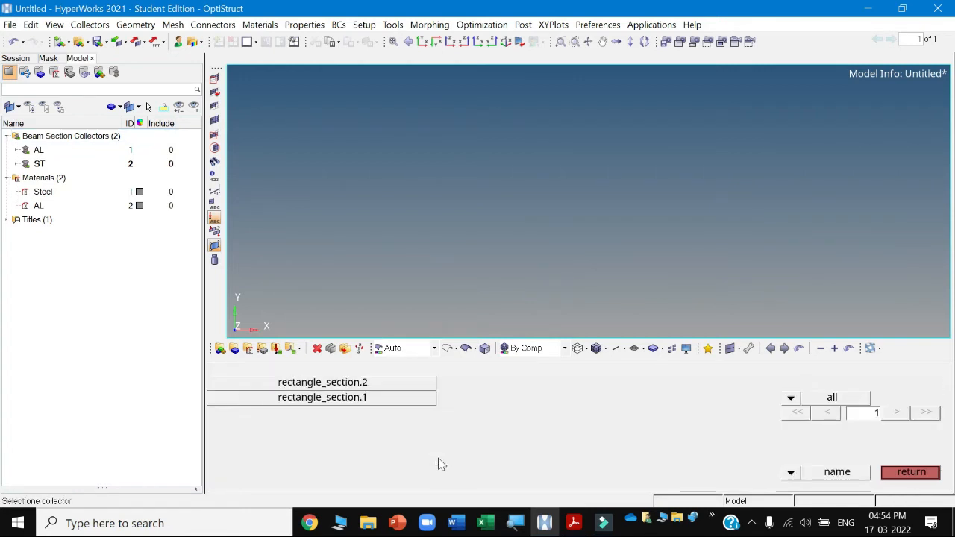
left_click(348, 399)
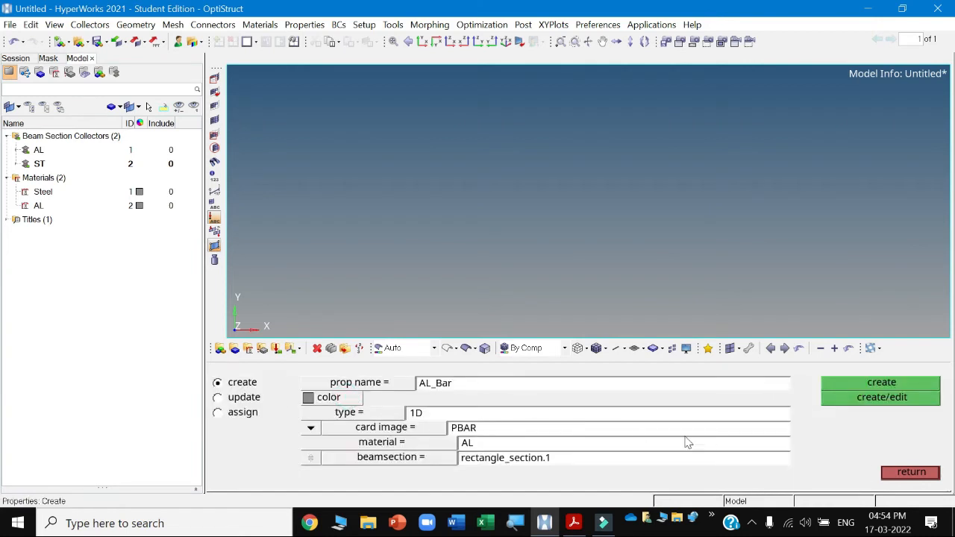
left_click(886, 386)
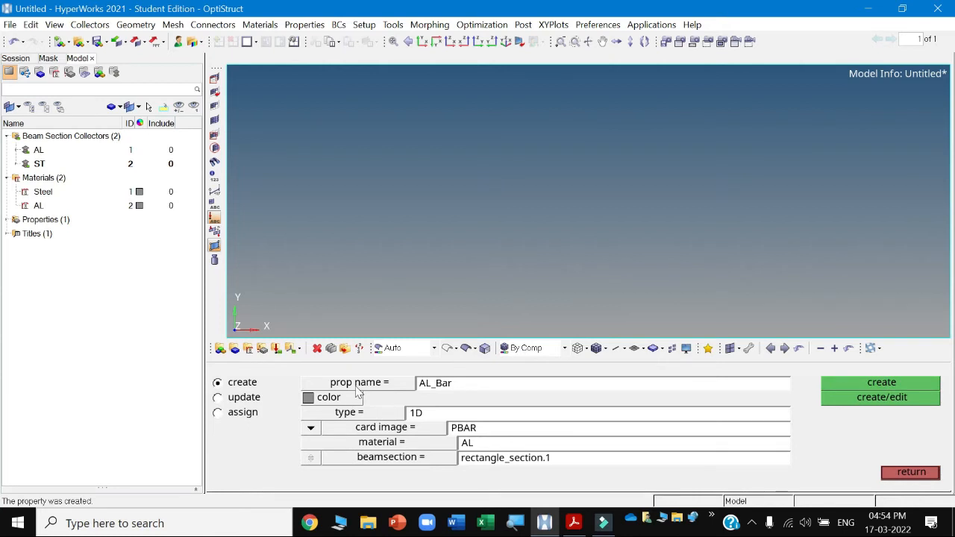
Create a second PBAR property named ST_BAR with material Steel and beam section rectangle_section.2, then leave the panel.
left_click(457, 385)
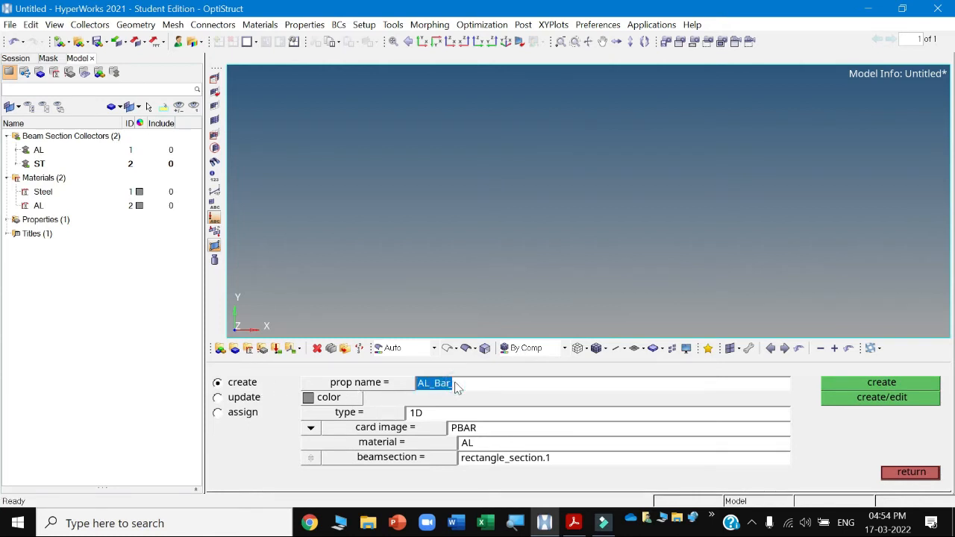
type("ST_")
left_click(437, 448)
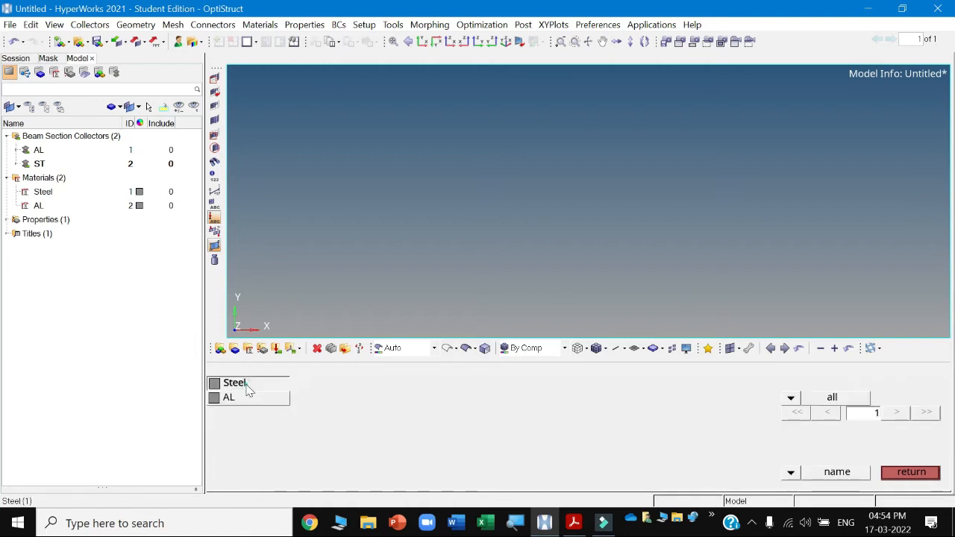
left_click(249, 389)
left_click(440, 458)
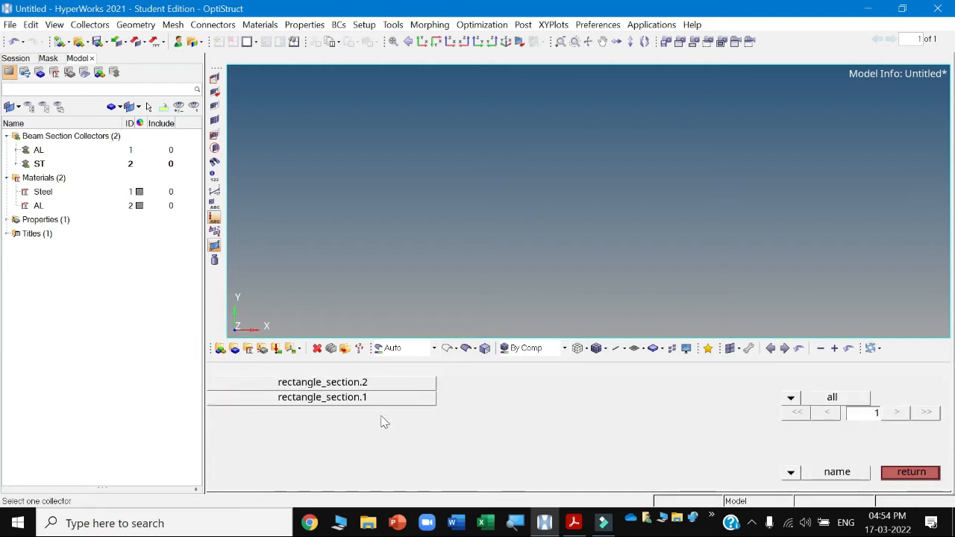
left_click(358, 383)
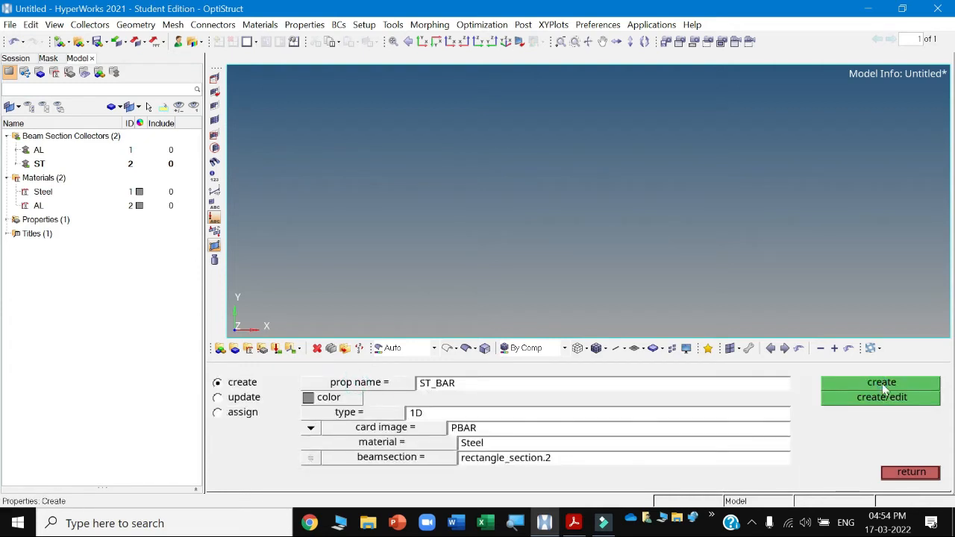
left_click(884, 385)
left_click(911, 473)
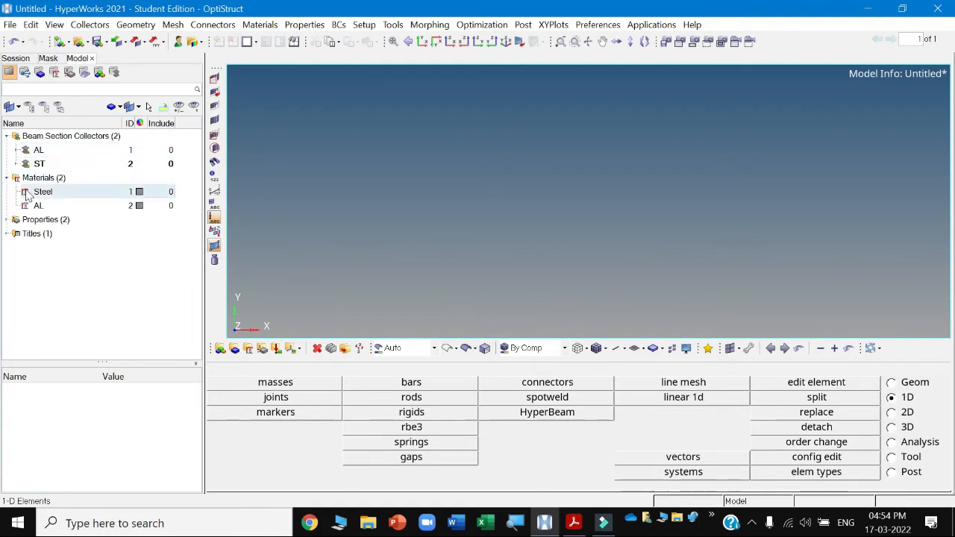
Check the example's bar dimensions in the PDF and create the first node at the origin (0, 0, 0).
left_click(7, 219)
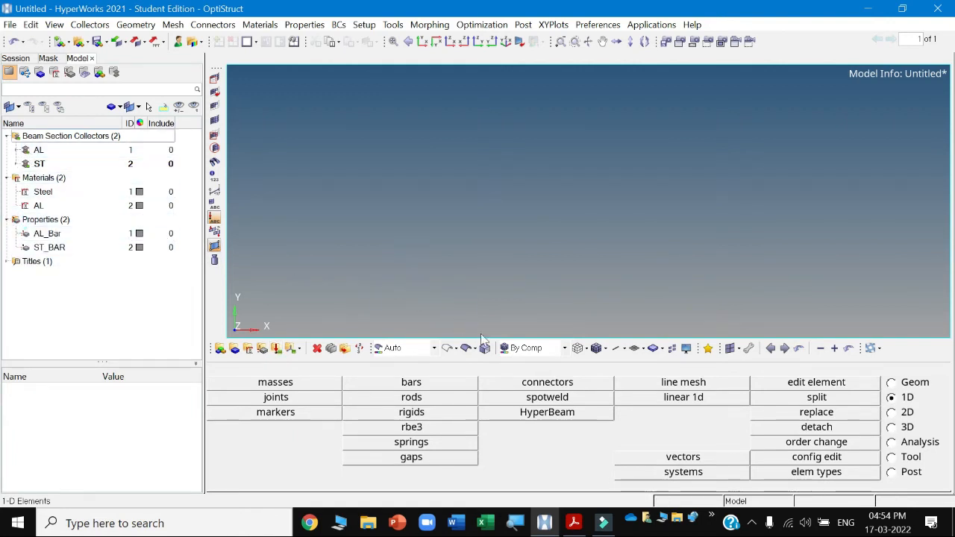
left_click(573, 522)
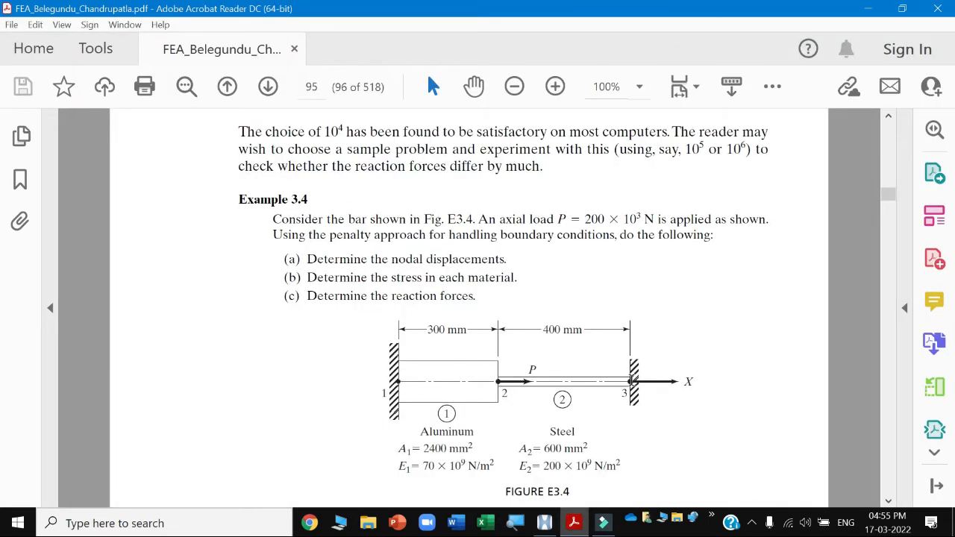
left_click(545, 523)
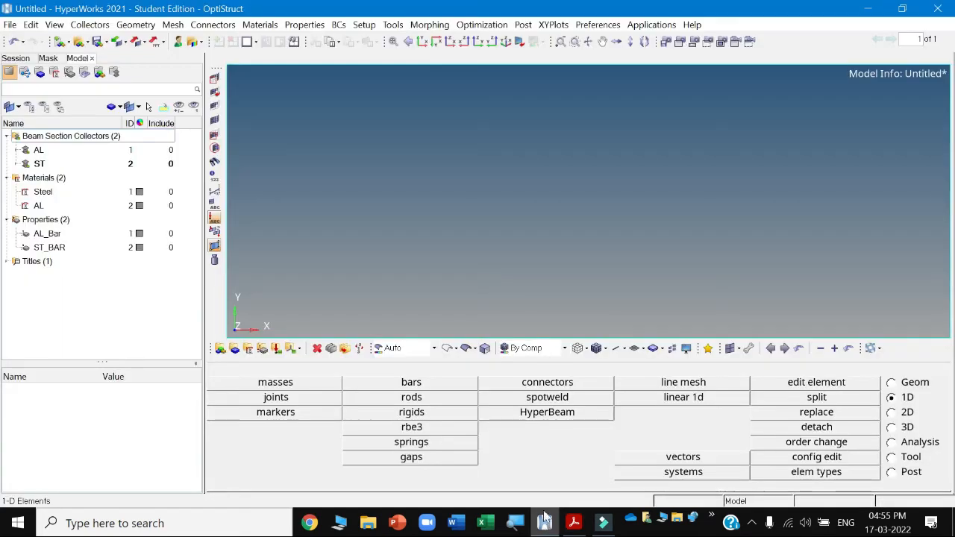
left_click(891, 382)
left_click(304, 385)
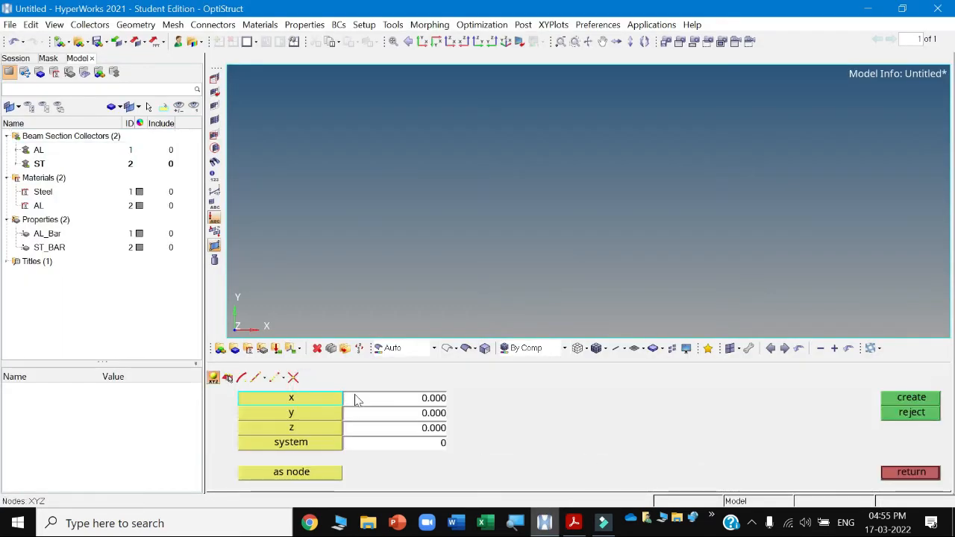
left_click(895, 400)
left_click(393, 41)
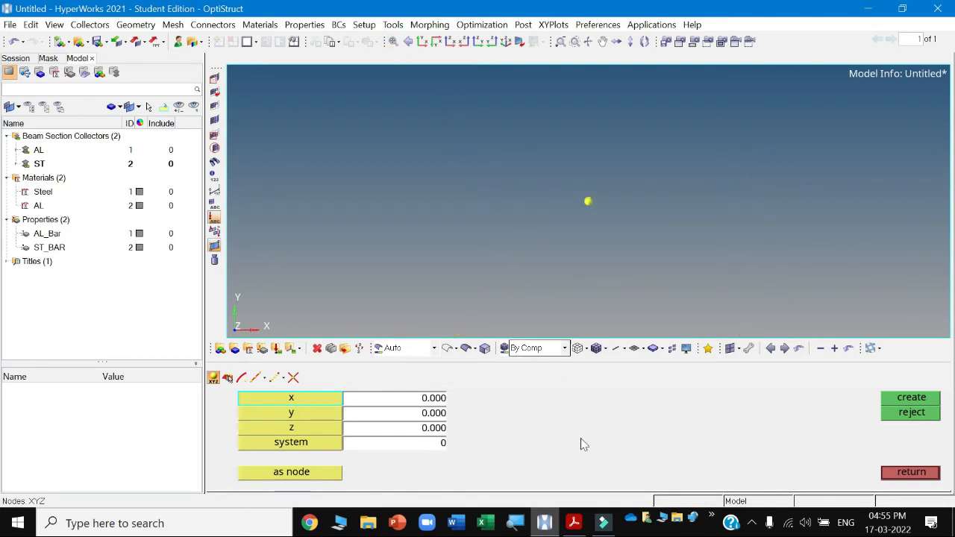
Create a second node at x = 300, y = 0, z = 0 and fit the view.
left_click(574, 523)
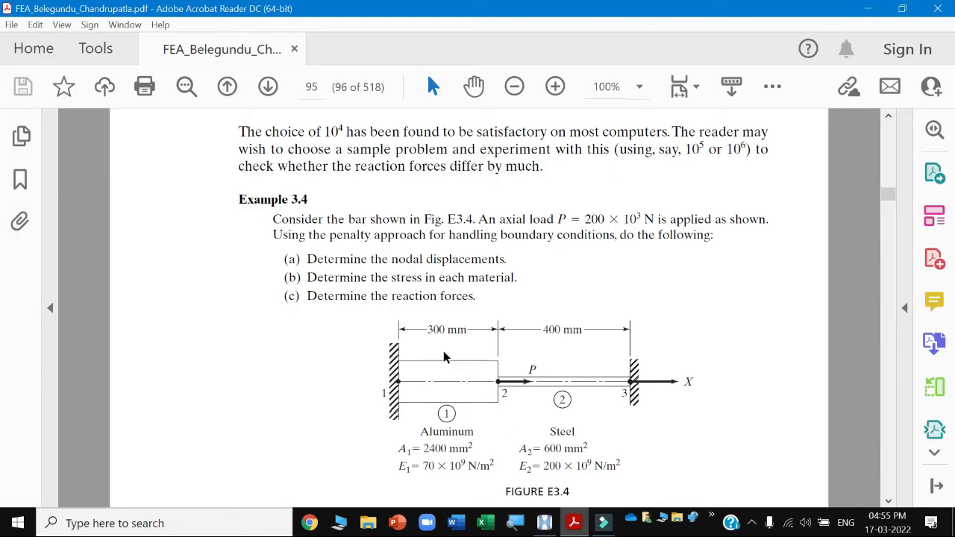
left_click(575, 523)
left_click(405, 398)
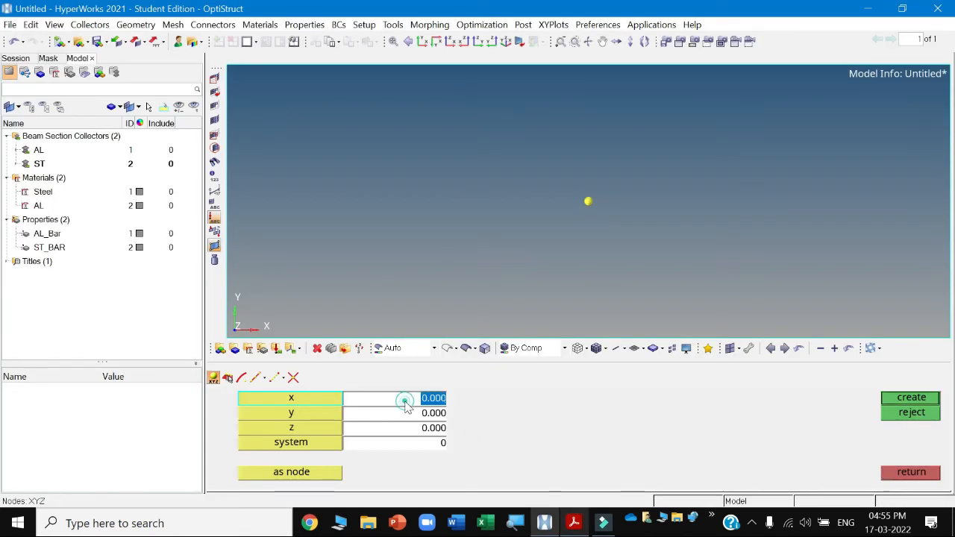
type("300")
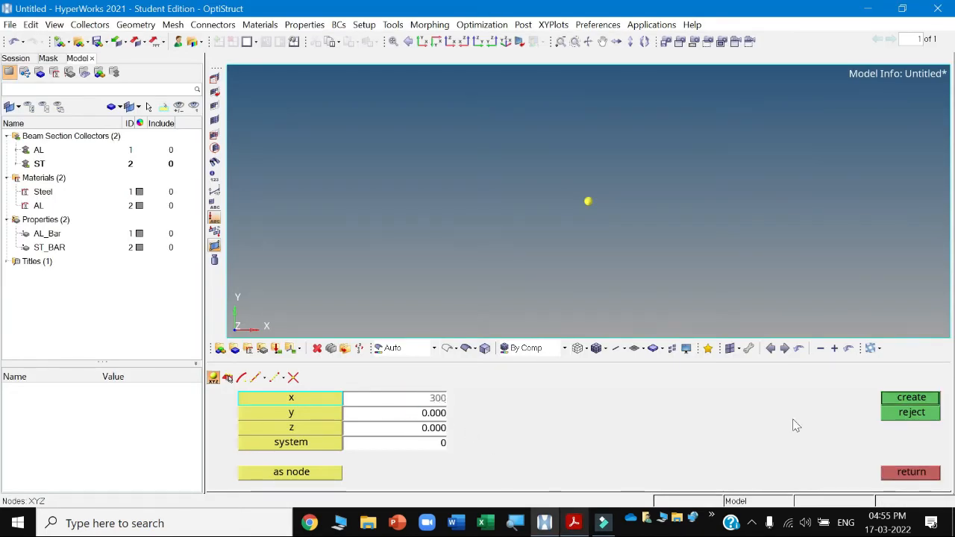
left_click(898, 397)
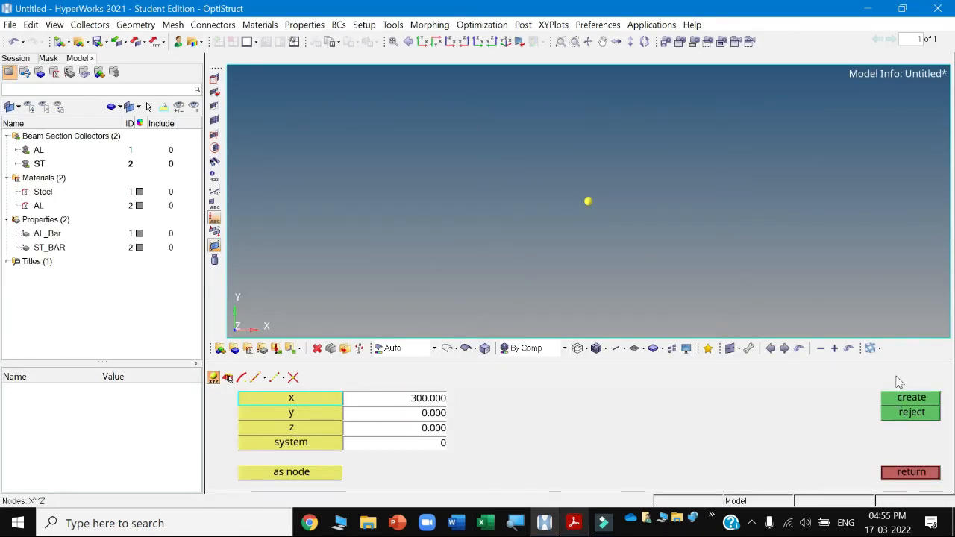
left_click(394, 41)
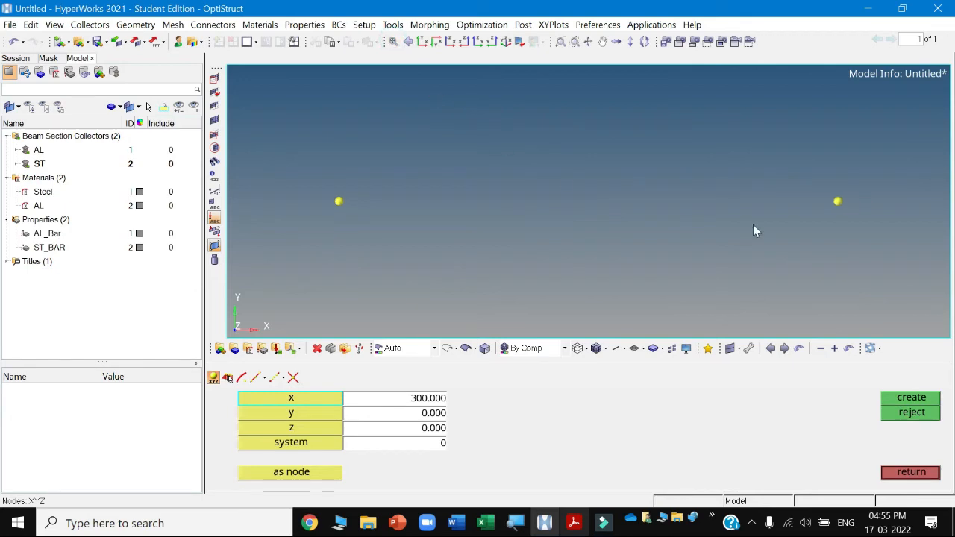
left_click(909, 473)
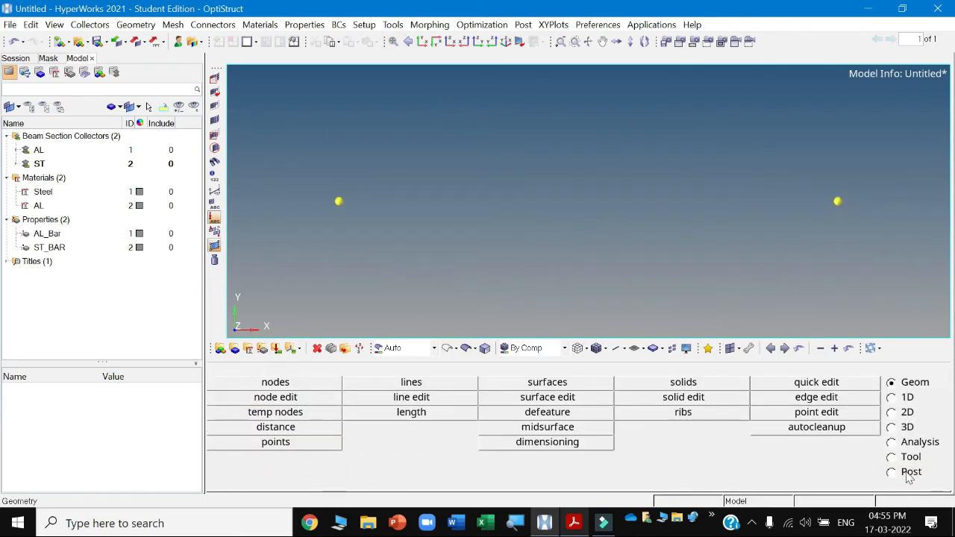
Create a third node at x = 700, y = 0, z = 0 and fit the view.
key("alt+Tab")
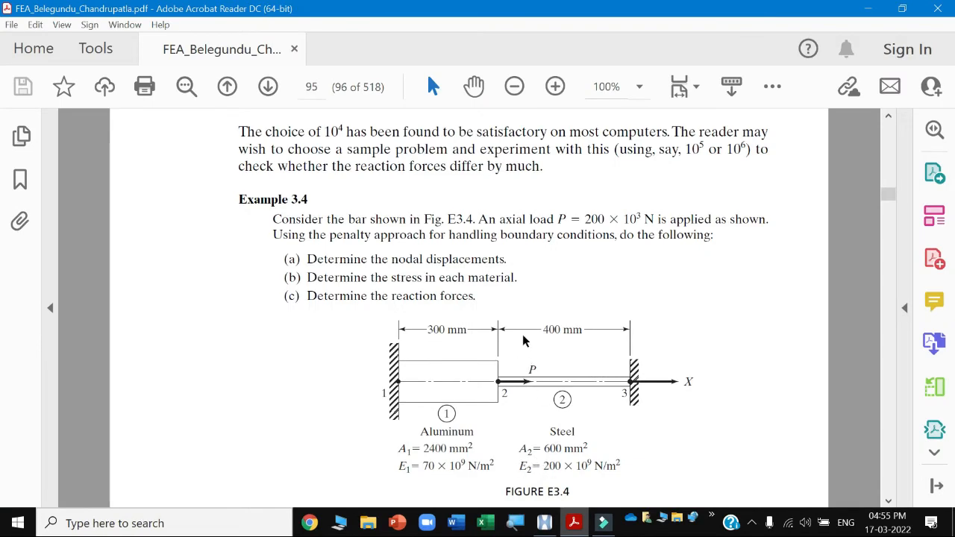
key("alt+Tab")
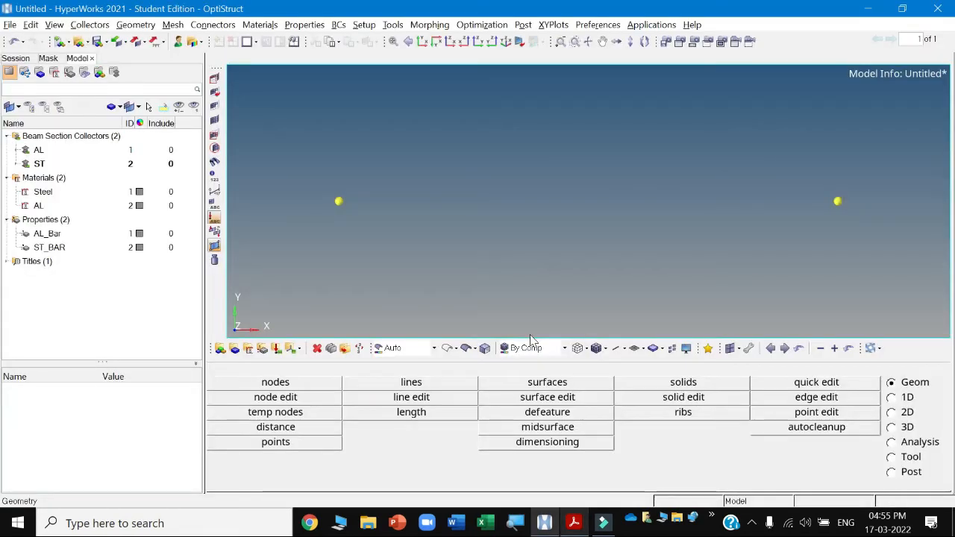
left_click(315, 385)
left_click(386, 401)
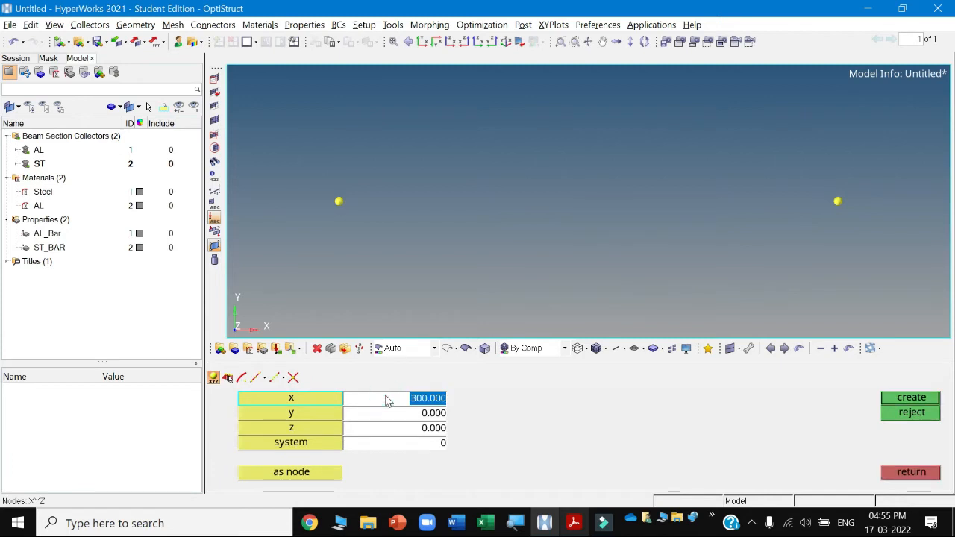
type("700")
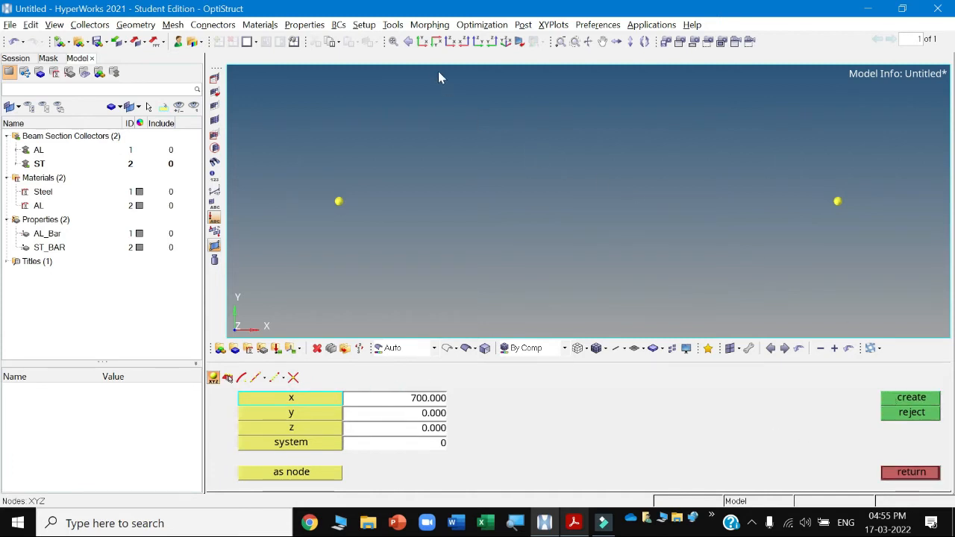
left_click(393, 42)
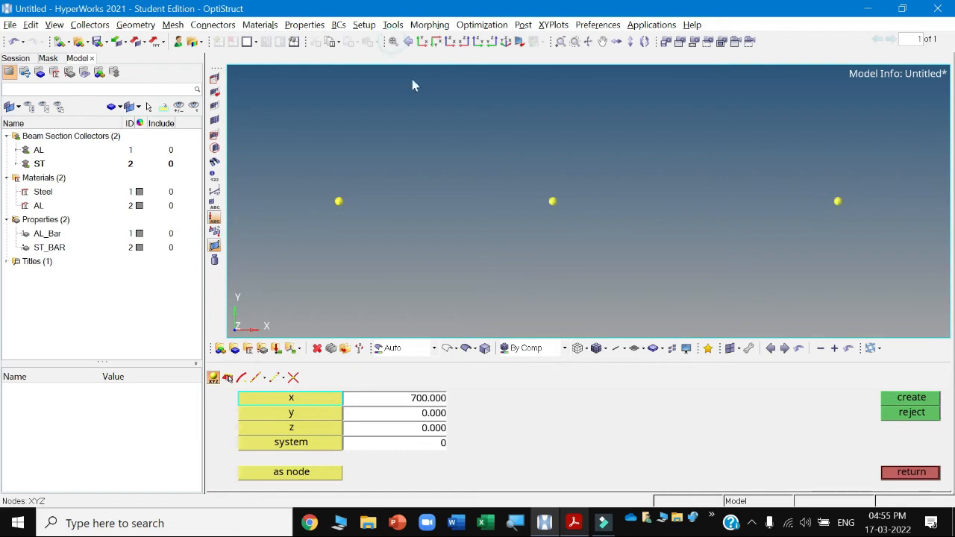
left_click(910, 472)
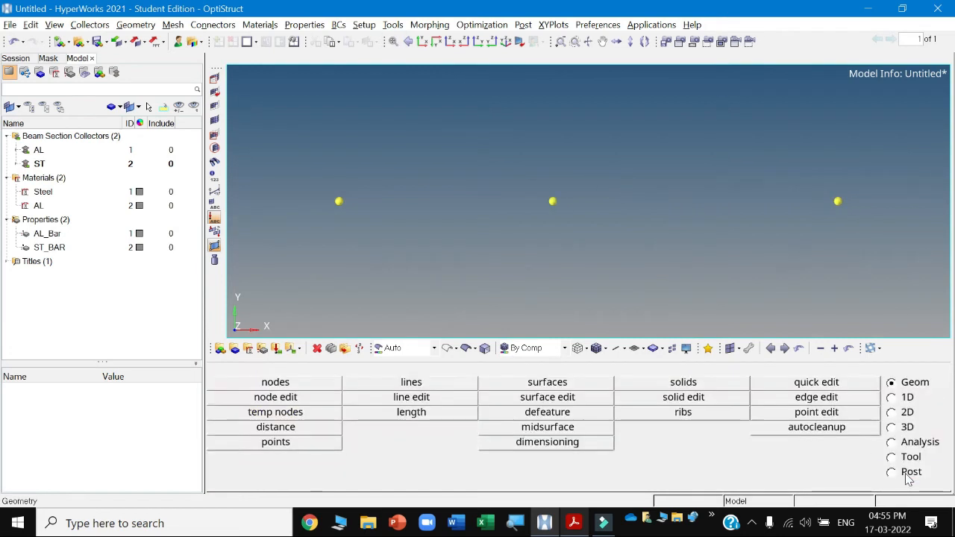
Create a CBAR element with property AL_Bar and y-axis orientation between the first and second nodes.
left_click(892, 398)
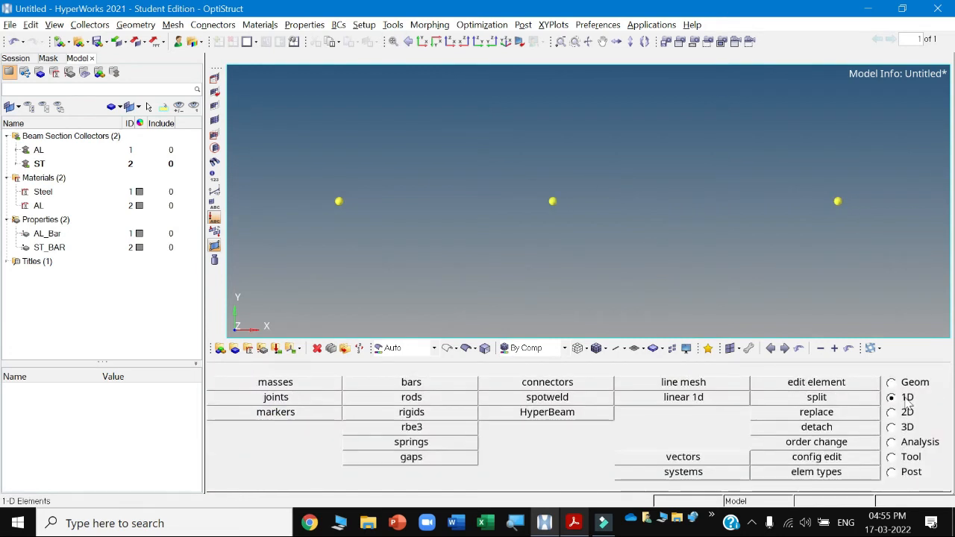
left_click(409, 383)
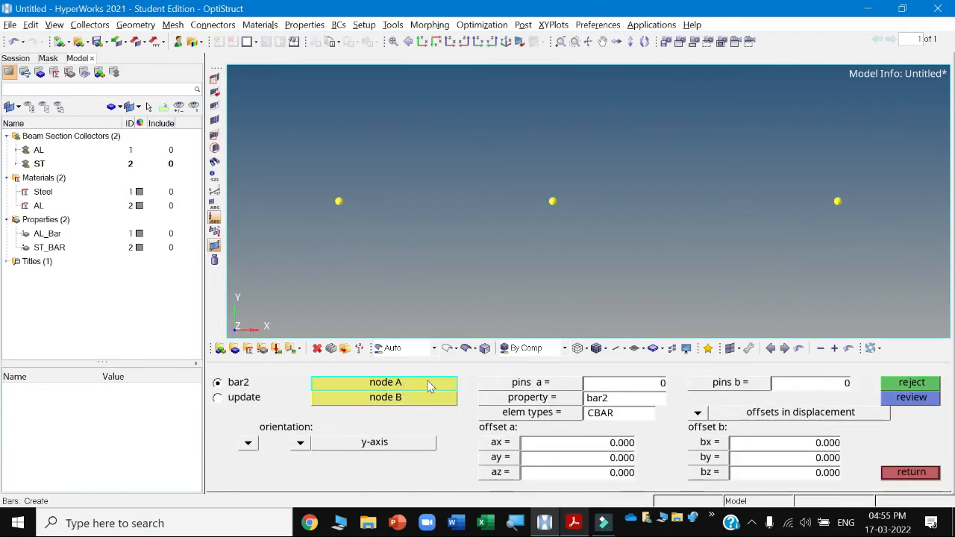
left_click(297, 443)
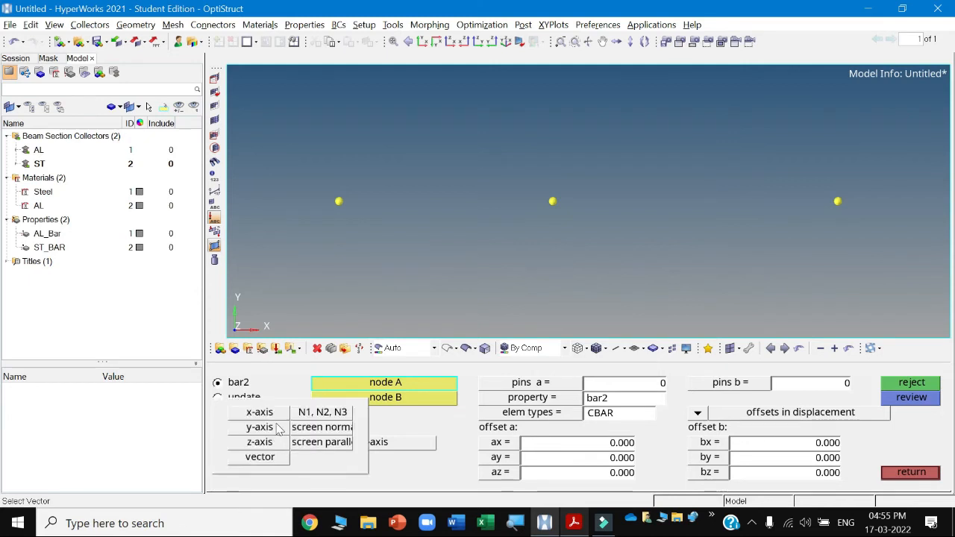
left_click(273, 428)
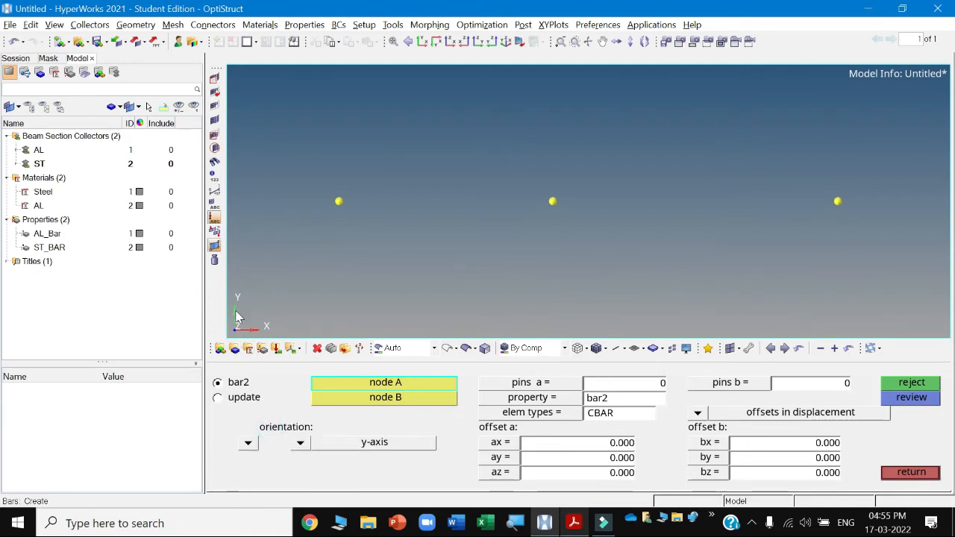
left_click(543, 398)
left_click(243, 383)
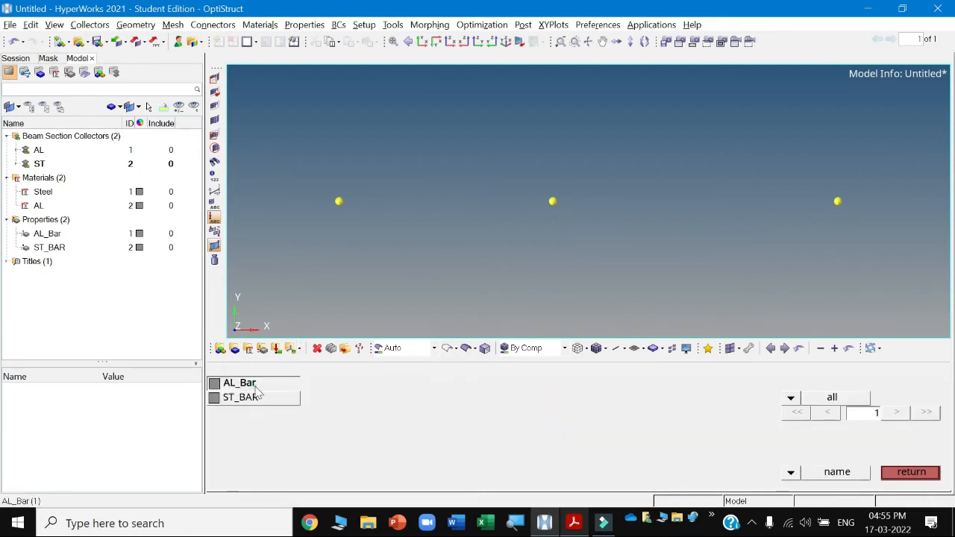
left_click(574, 523)
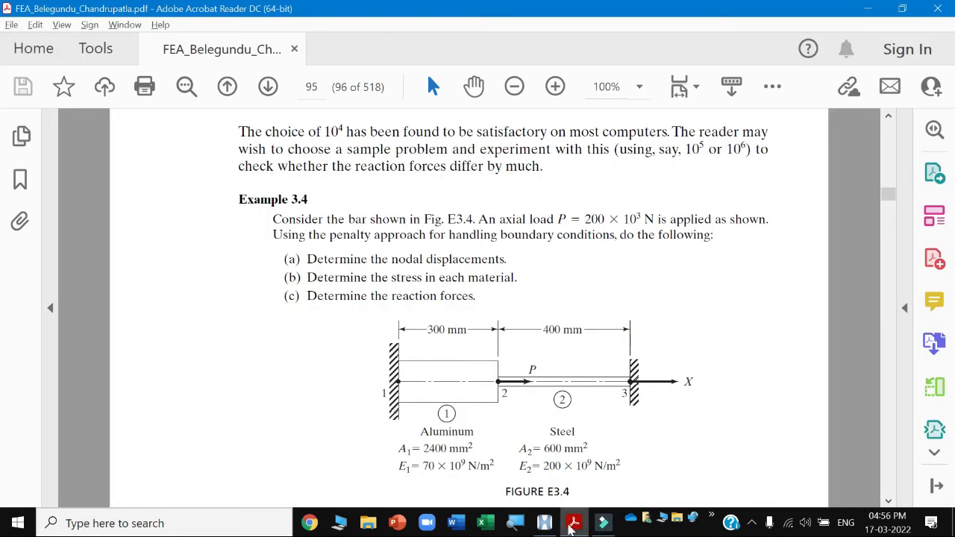
left_click(572, 523)
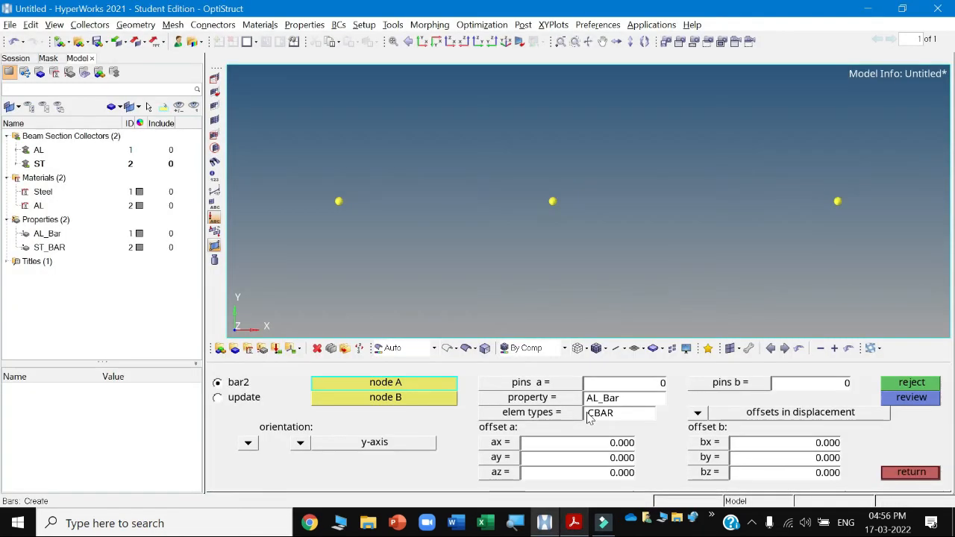
left_click(338, 202)
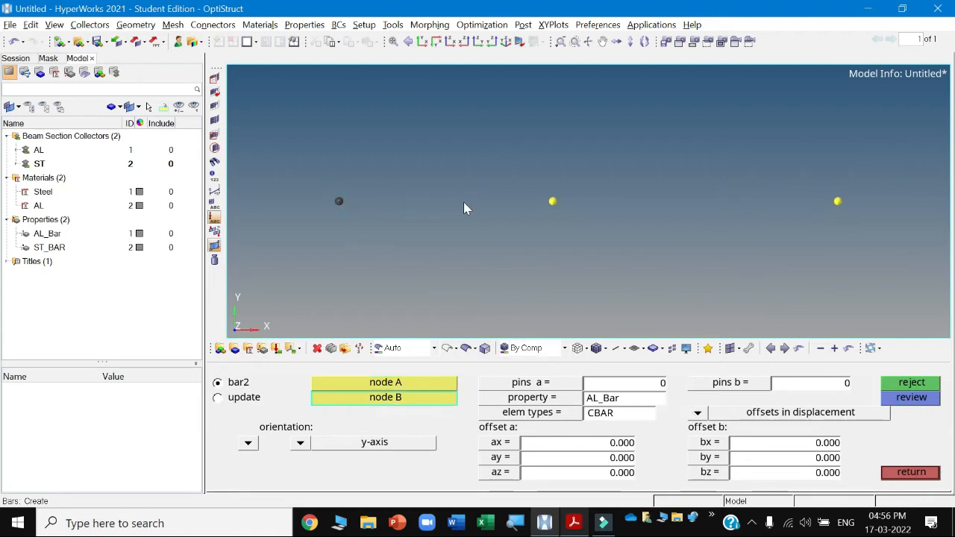
left_click(552, 202)
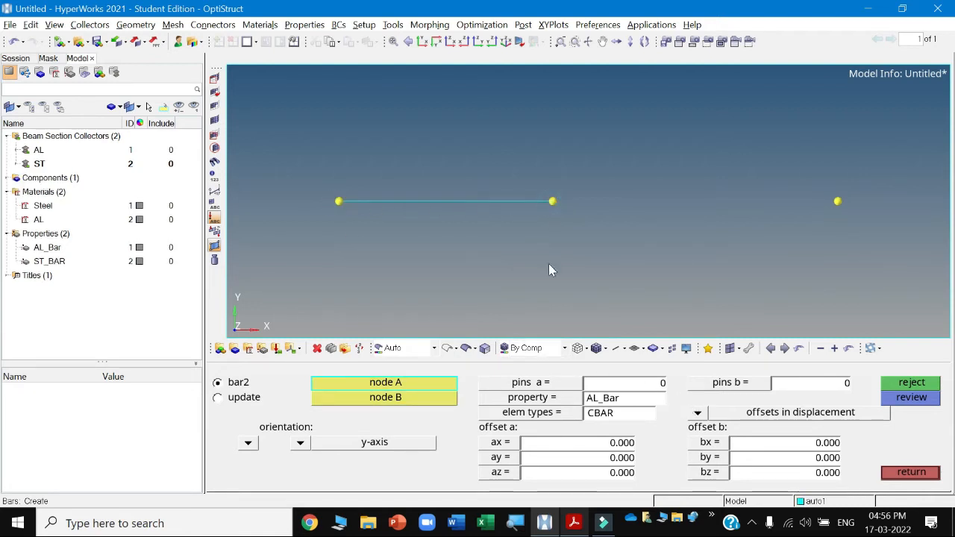
Create a second bar element with property ST_BAR between the second and third nodes, then leave the panel.
left_click(568, 402)
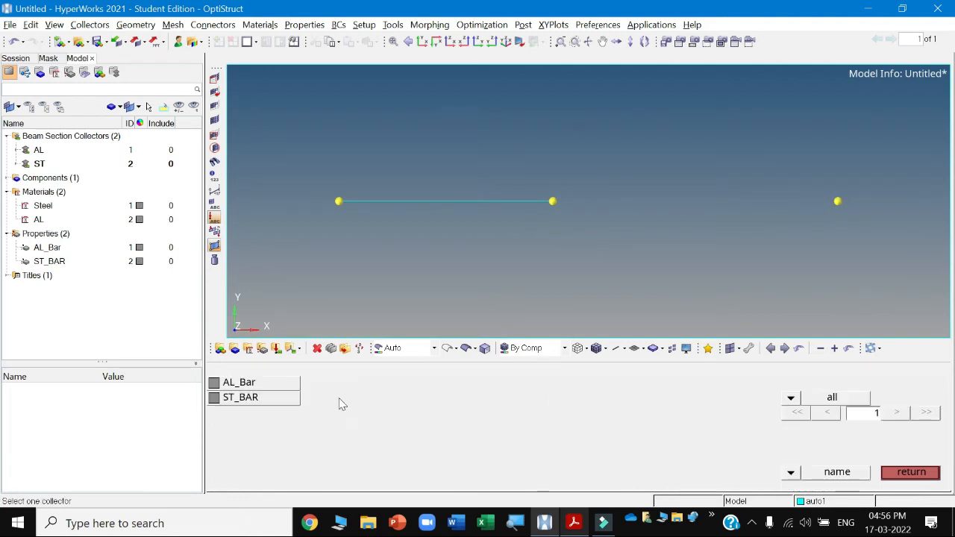
left_click(270, 397)
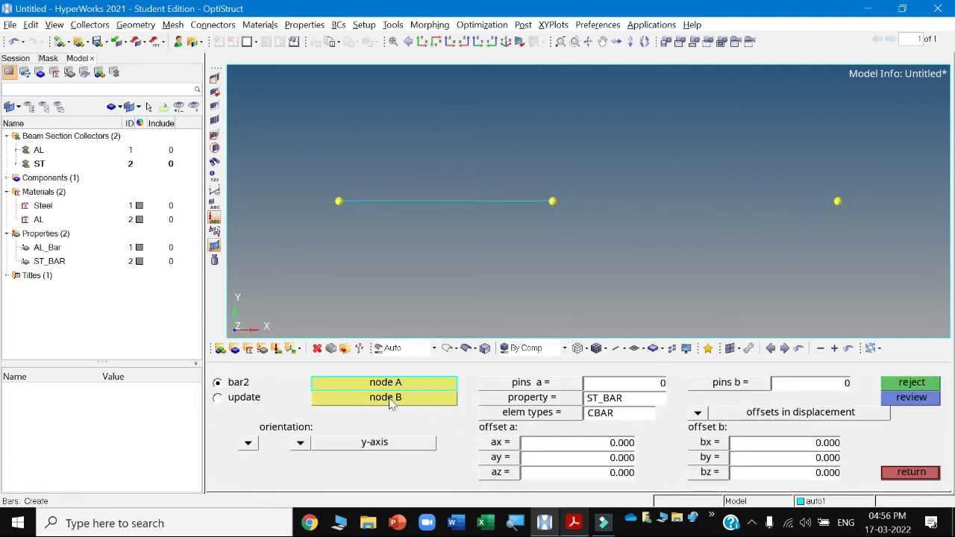
left_click(552, 202)
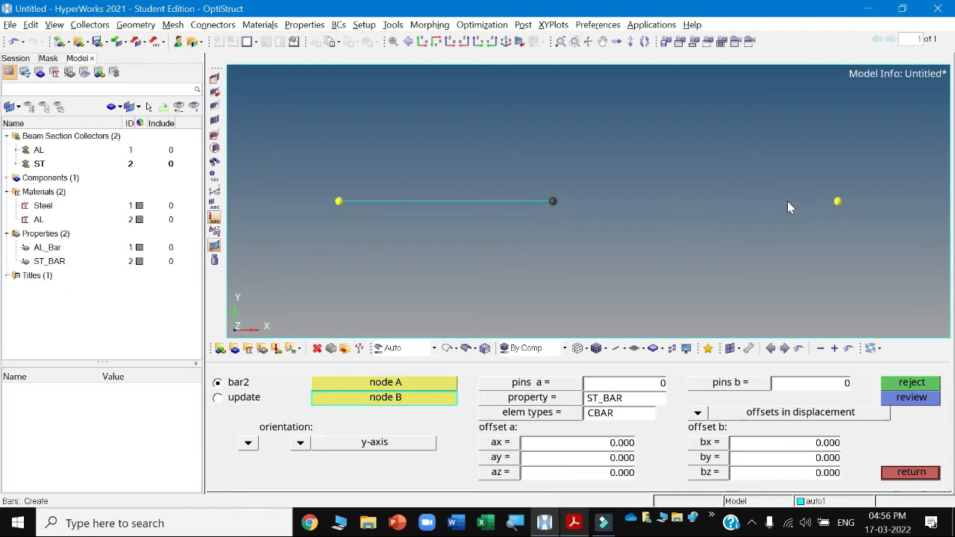
left_click(837, 203)
left_click(909, 471)
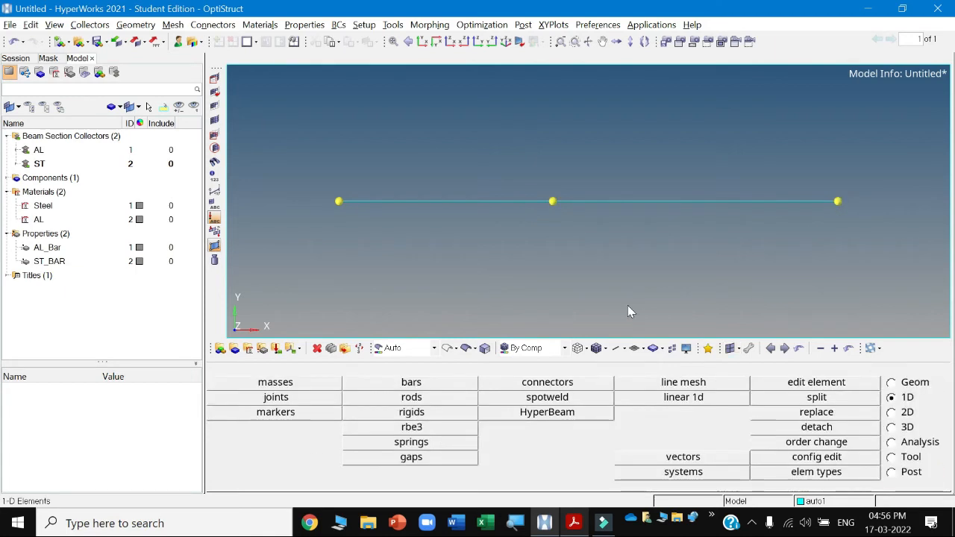
Rename the automatically created component auto1 to Stepped Bar.
left_click(7, 178)
left_click(49, 193)
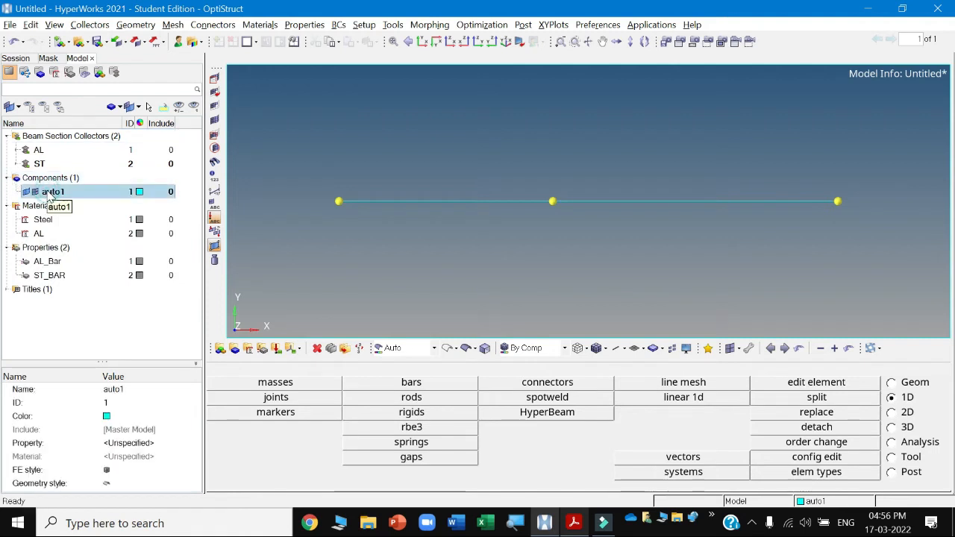
right_click(47, 191)
left_click(79, 214)
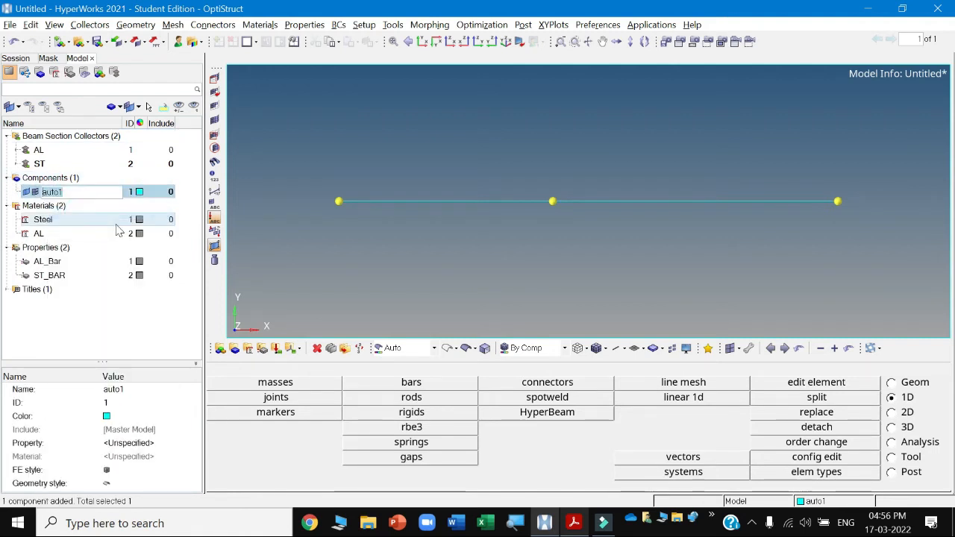
type("Stepped Bar")
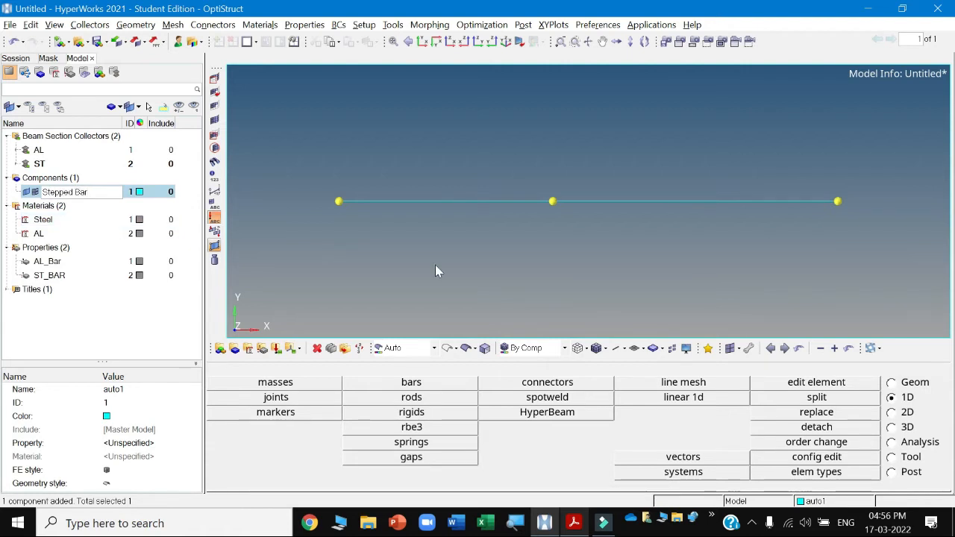
key("Return")
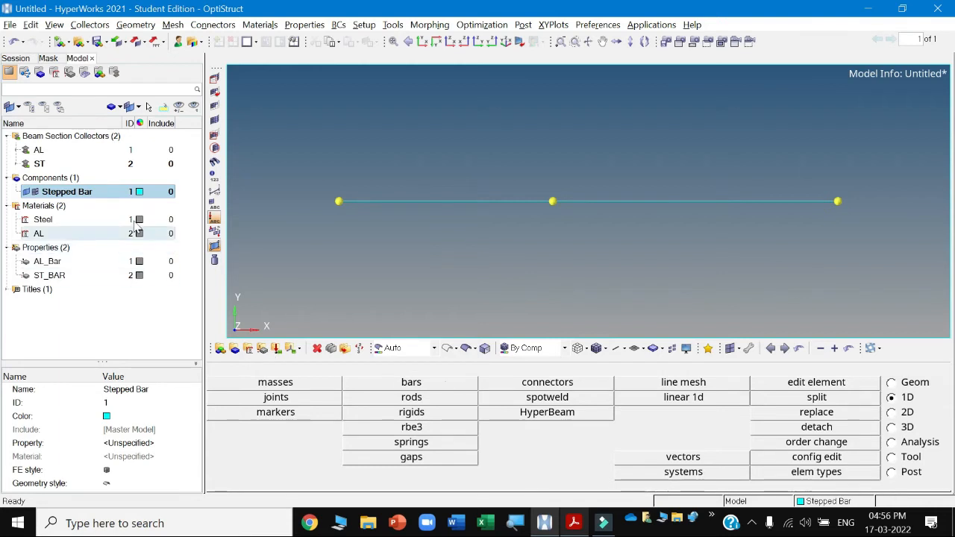
Rename the Stepped Bar component to AL_Bar.
right_click(74, 192)
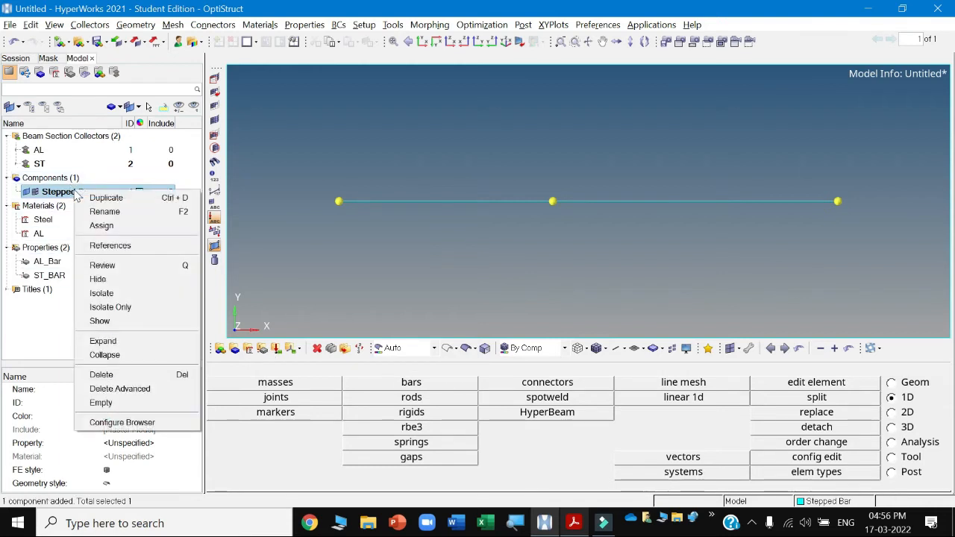
left_click(106, 211)
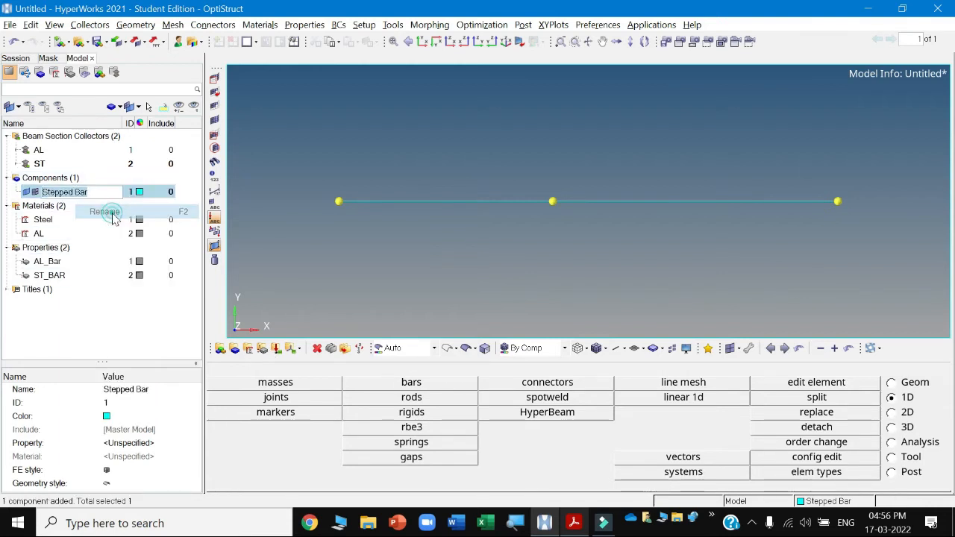
left_click(90, 192)
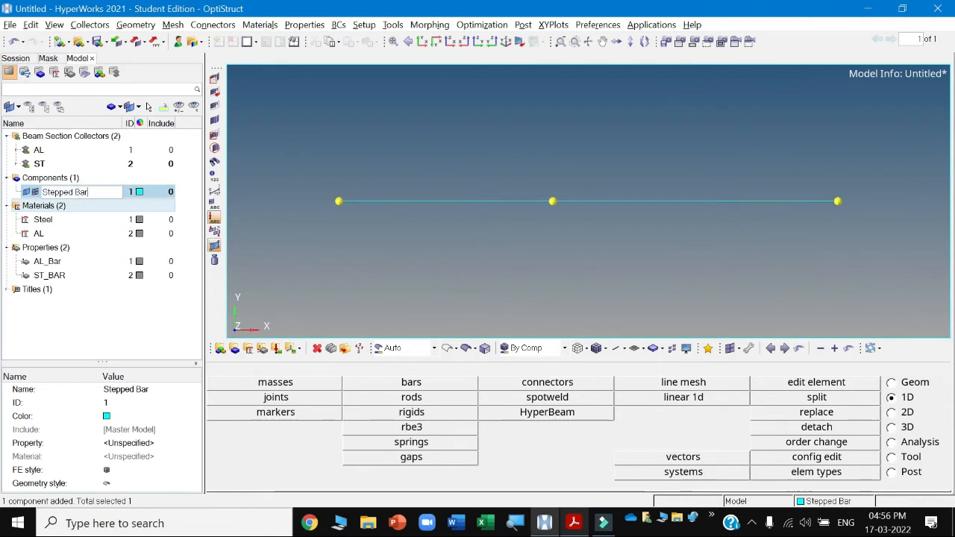
key("Return")
left_click_drag(88, 192, 48, 191)
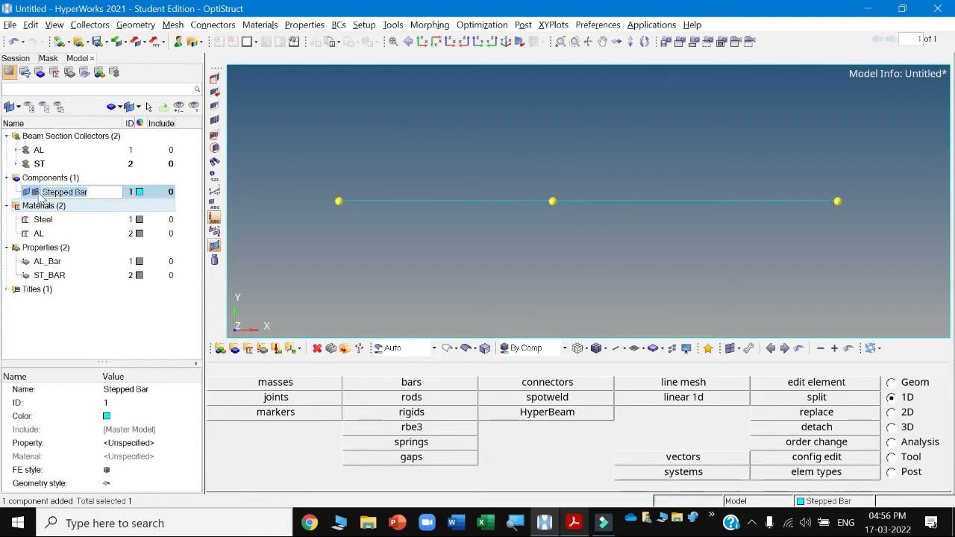
type("AL_")
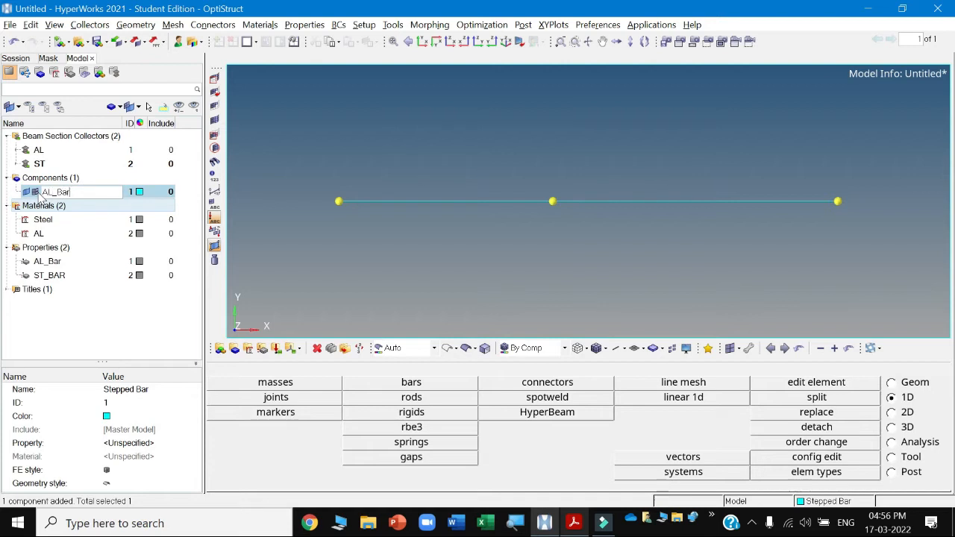
key("Return")
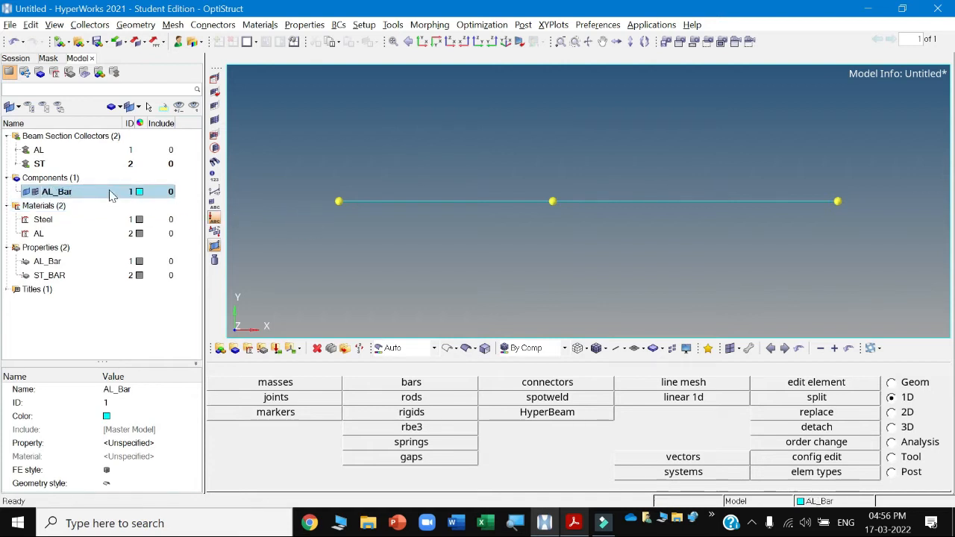
Create a new component named ST_Bar.
right_click(111, 185)
mouse_move(142, 188)
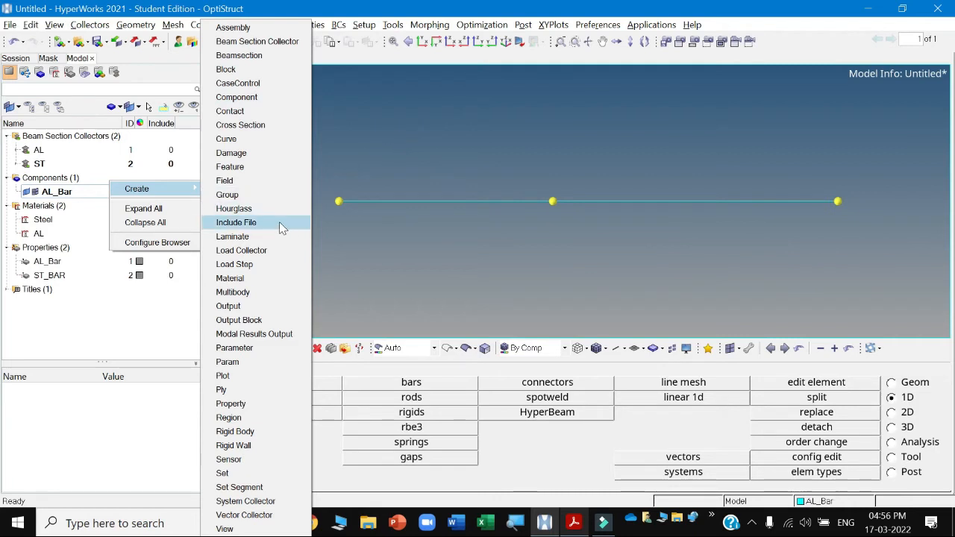
left_click(237, 97)
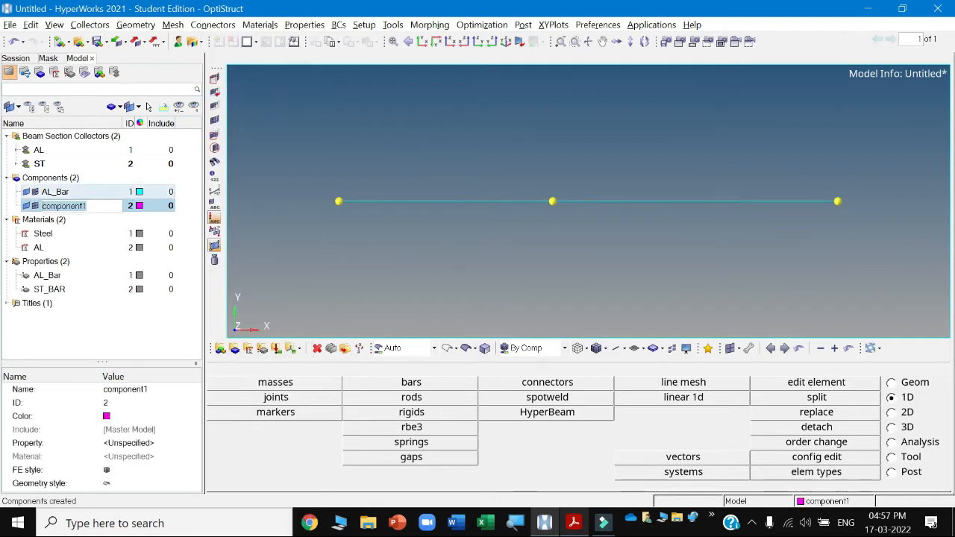
type("ST")
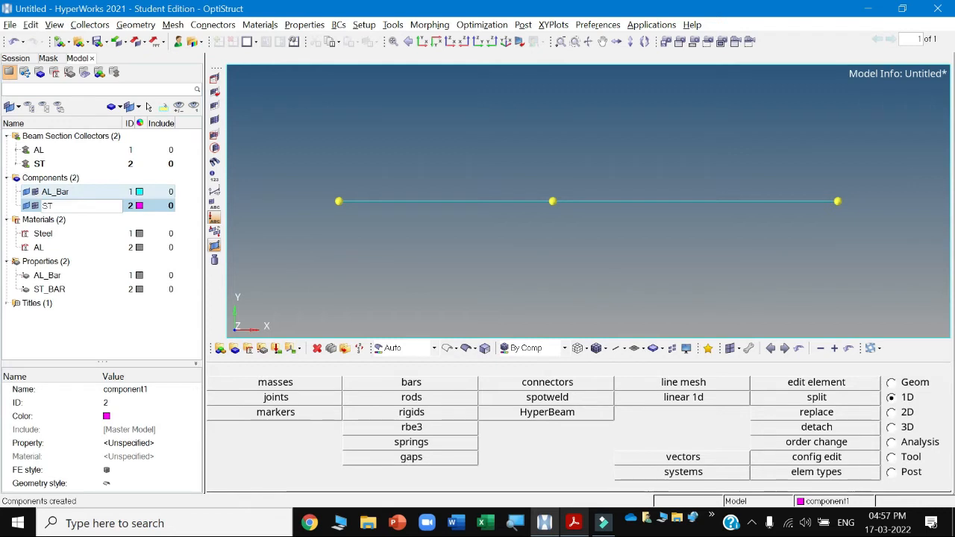
type("_Bar")
key("Return")
left_click(56, 192)
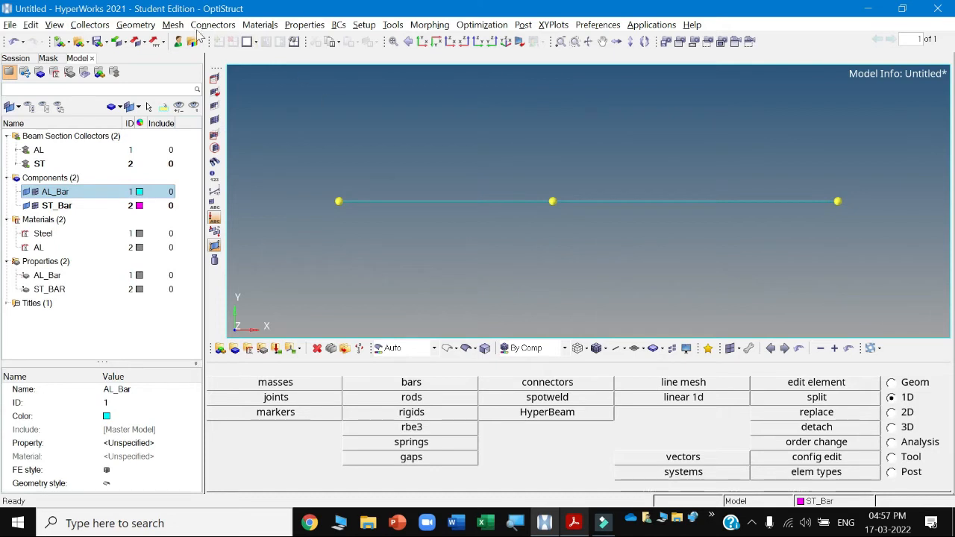
left_click(135, 24)
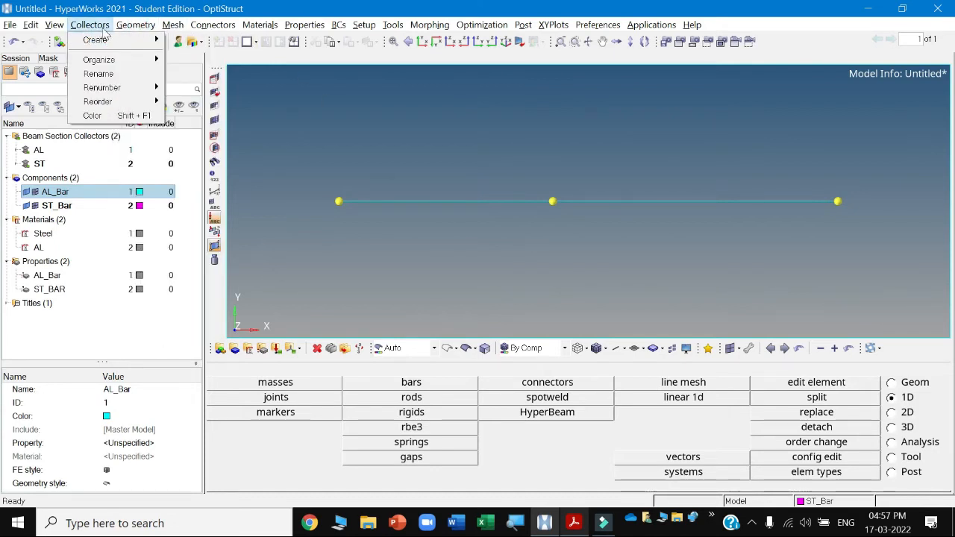
mouse_move(111, 66)
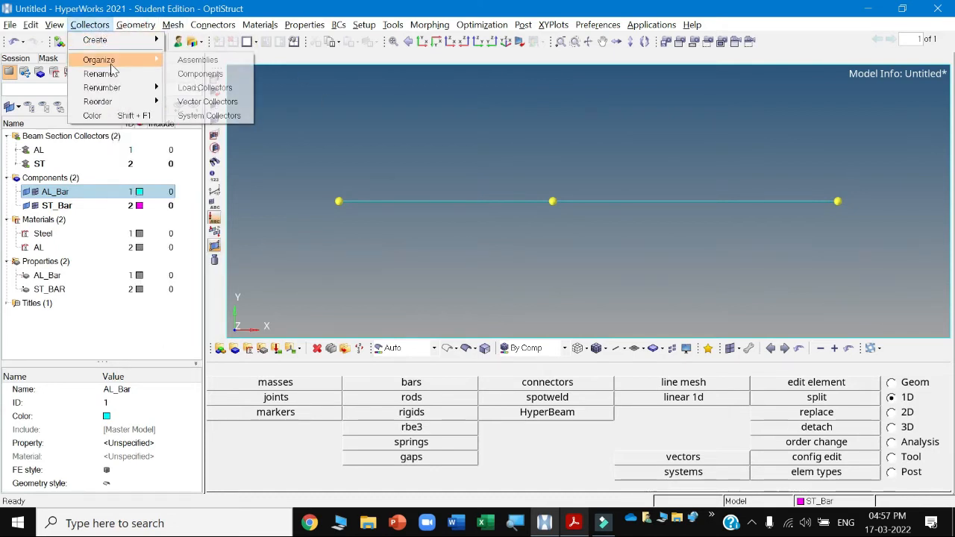
left_click(204, 73)
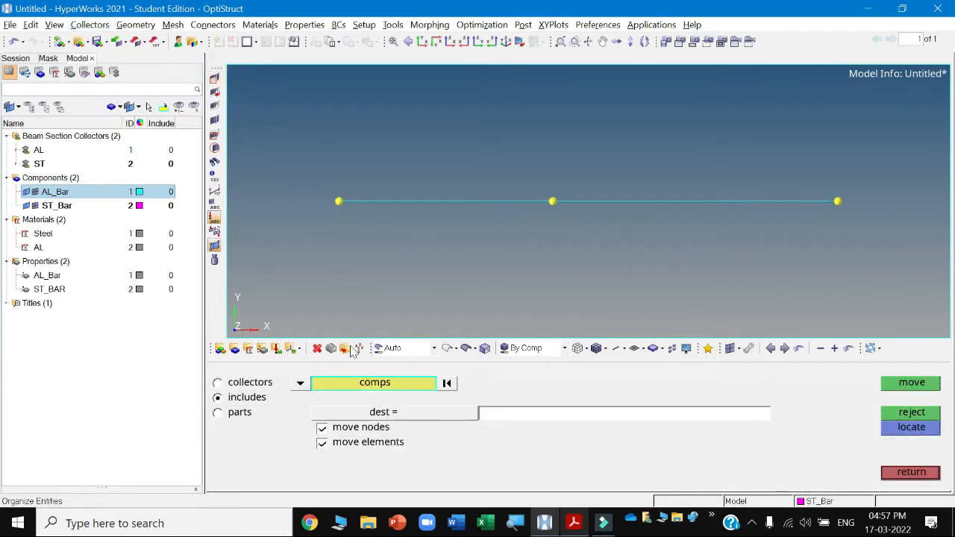
left_click(338, 384)
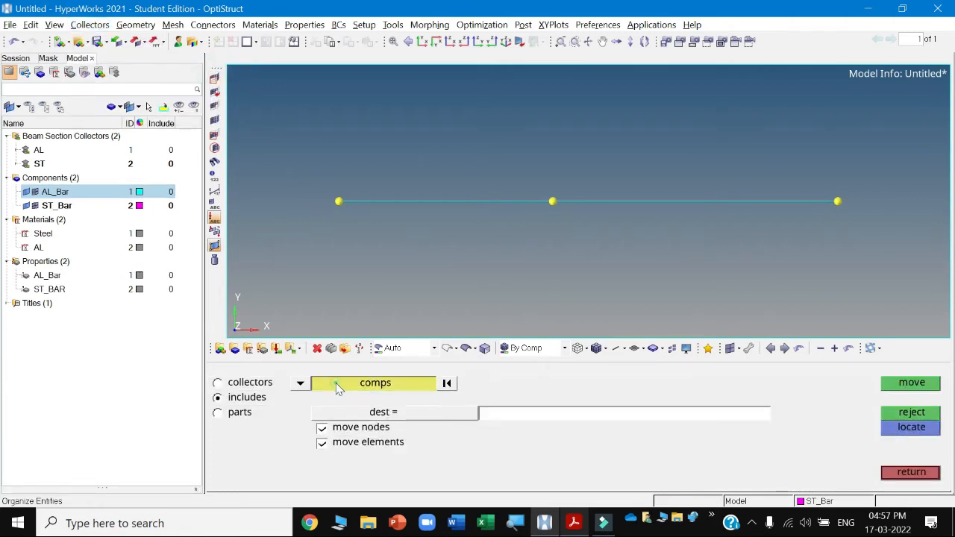
left_click(358, 200)
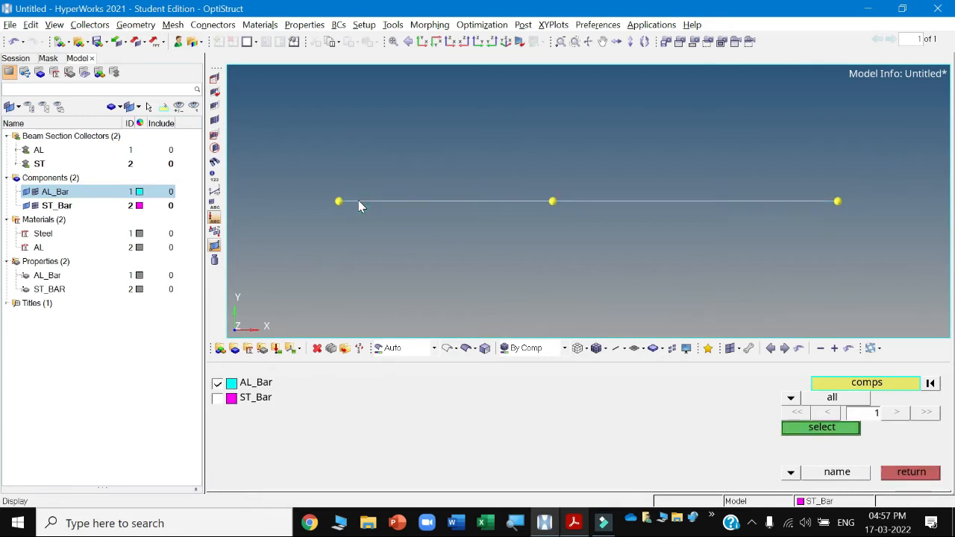
left_click(911, 472)
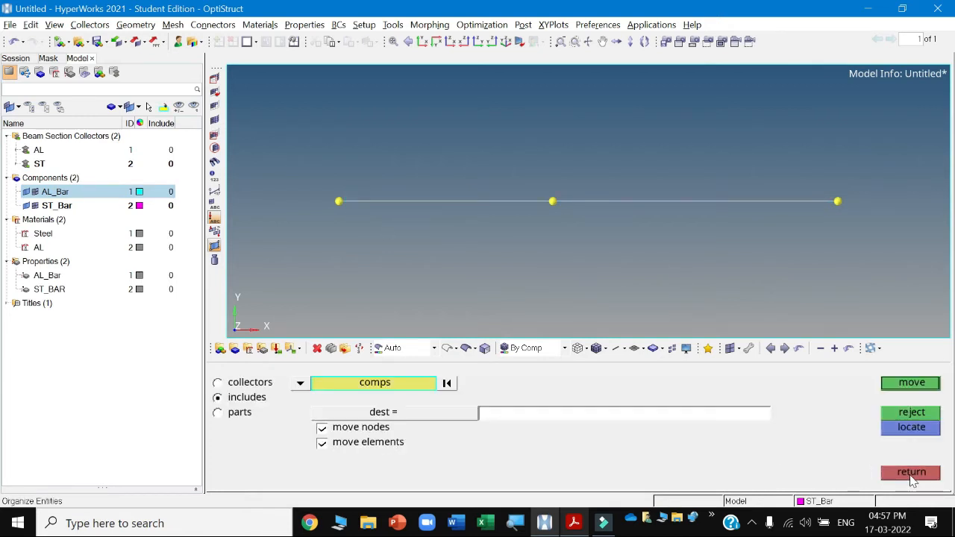
left_click(910, 476)
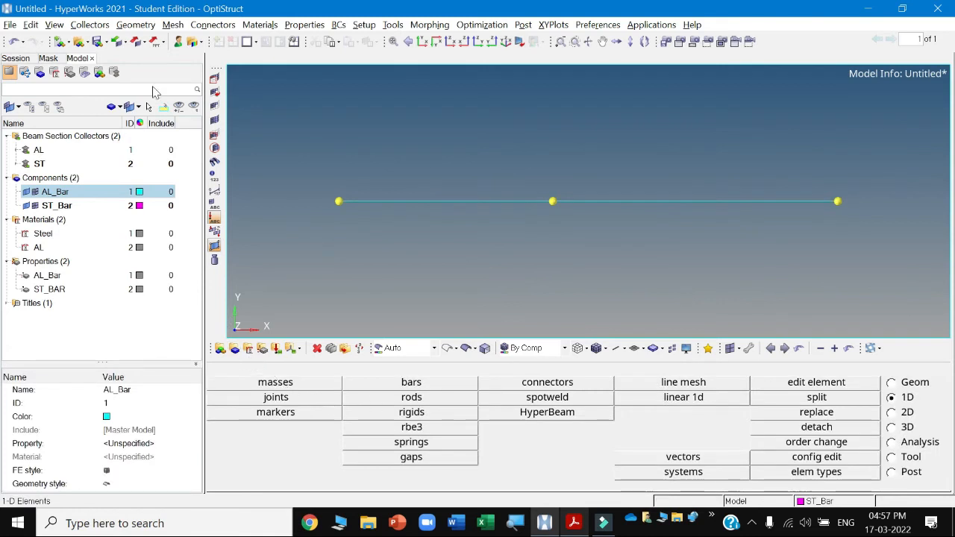
left_click(89, 26)
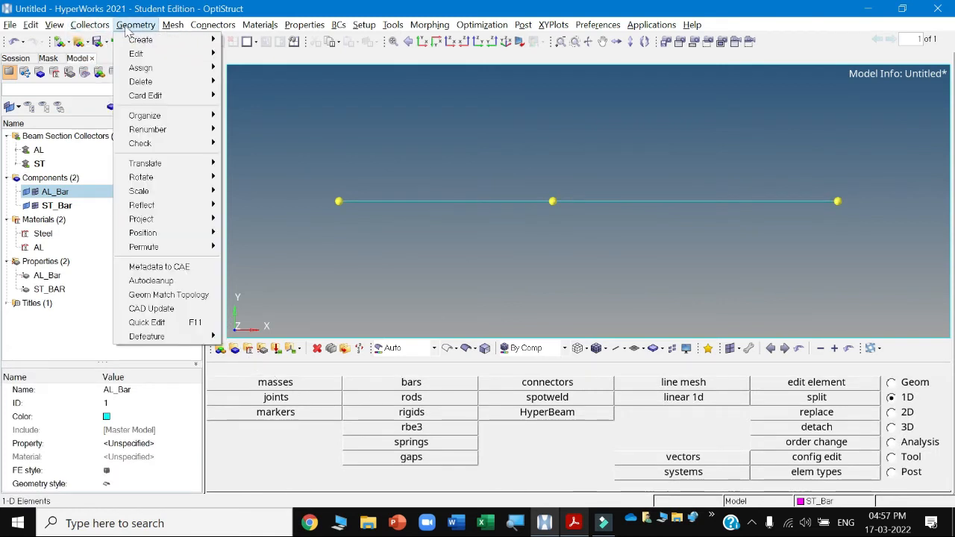
Organize the first bar element into the AL_Bar component.
mouse_move(136, 67)
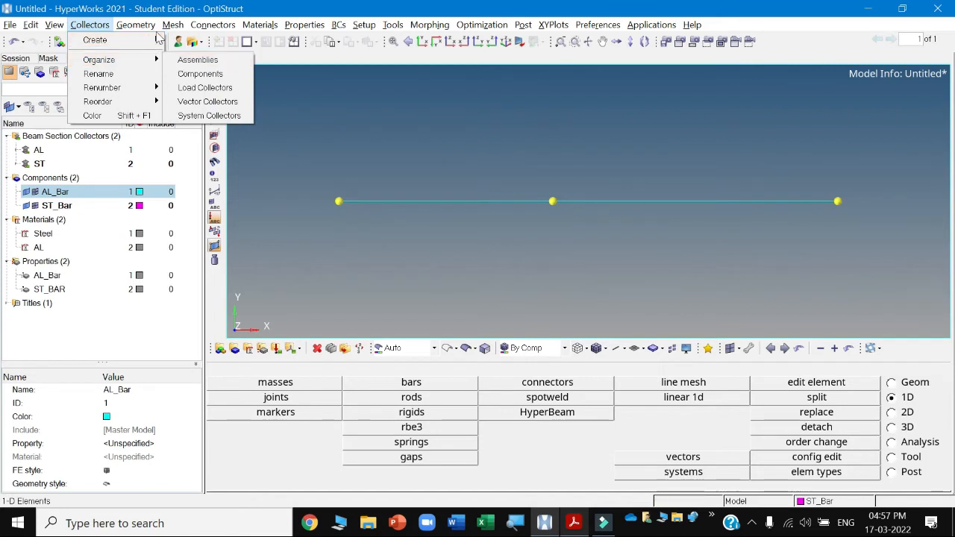
mouse_move(173, 25)
mouse_move(183, 53)
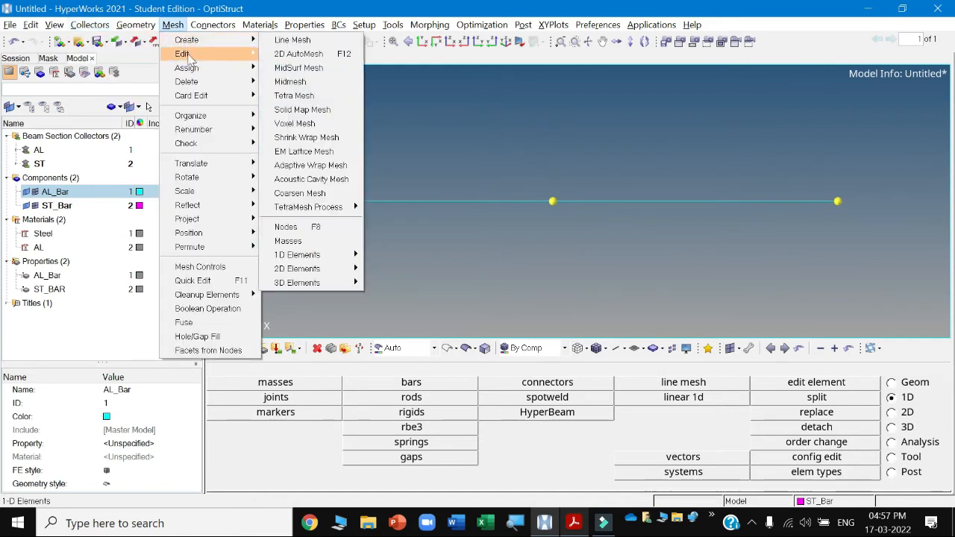
mouse_move(217, 117)
mouse_move(288, 131)
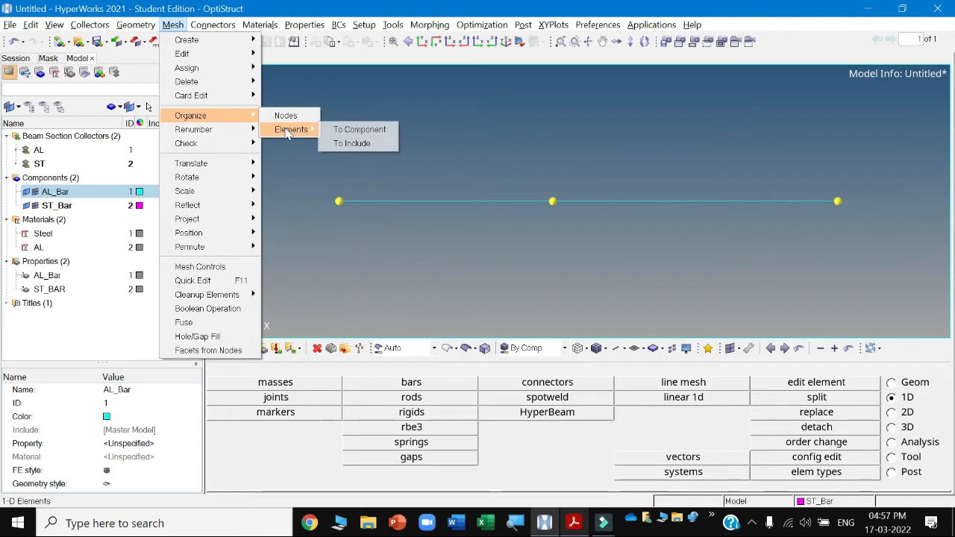
left_click(345, 130)
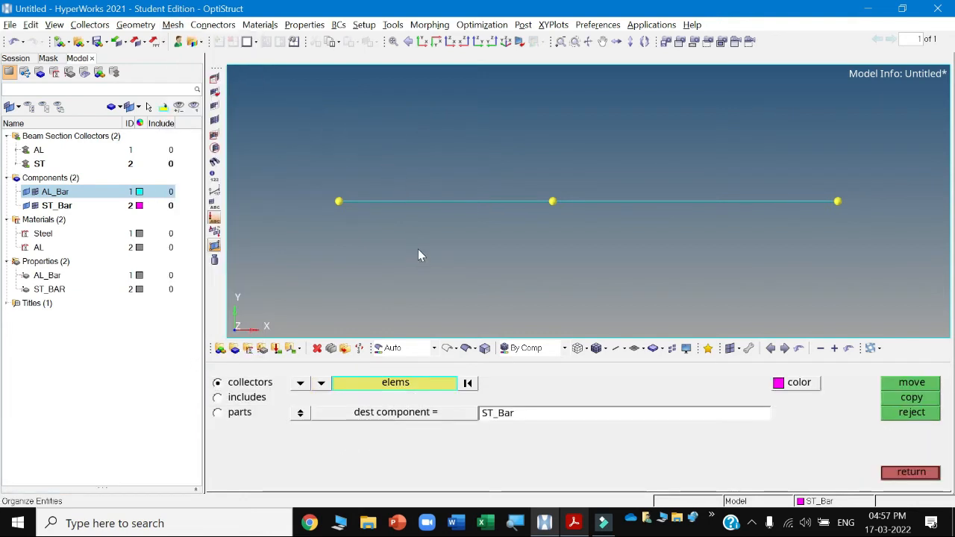
left_click(407, 202)
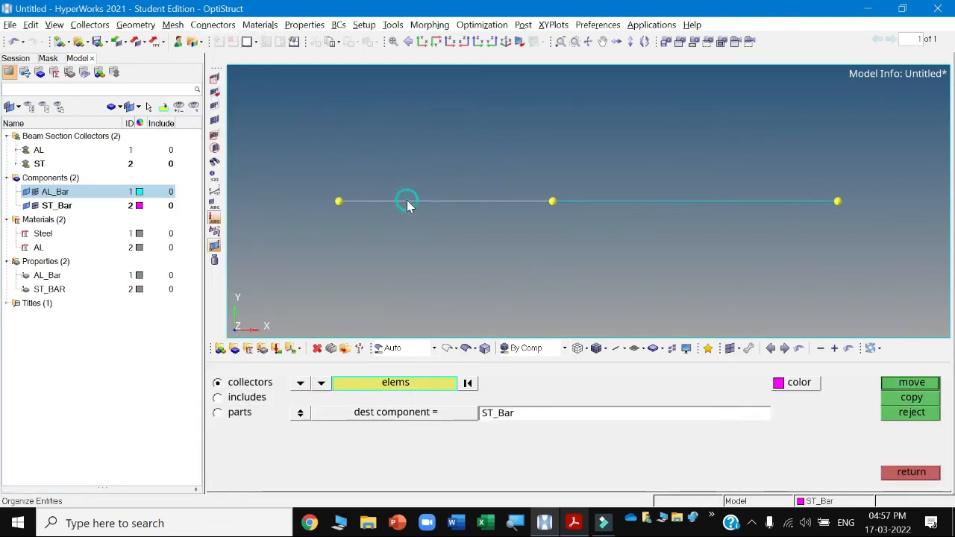
left_click(437, 415)
left_click(257, 382)
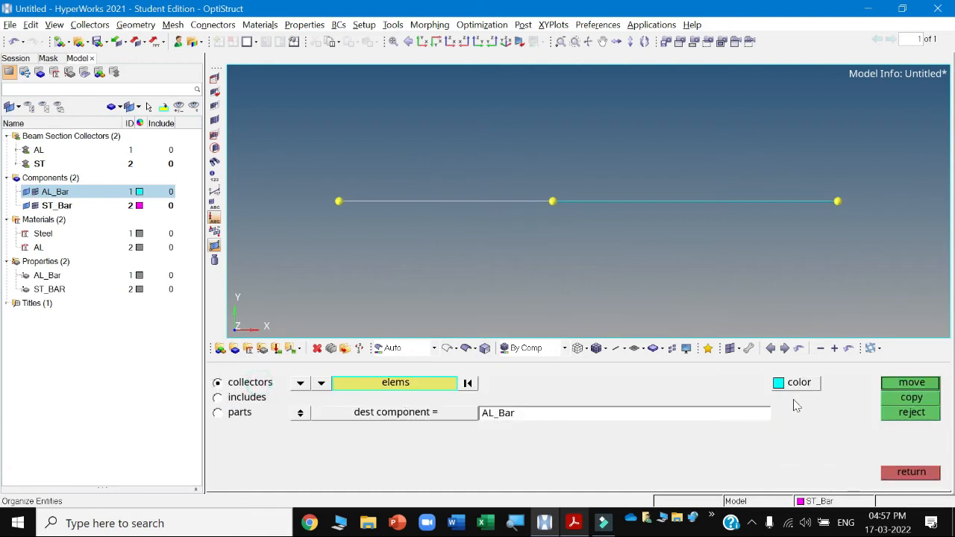
left_click(898, 384)
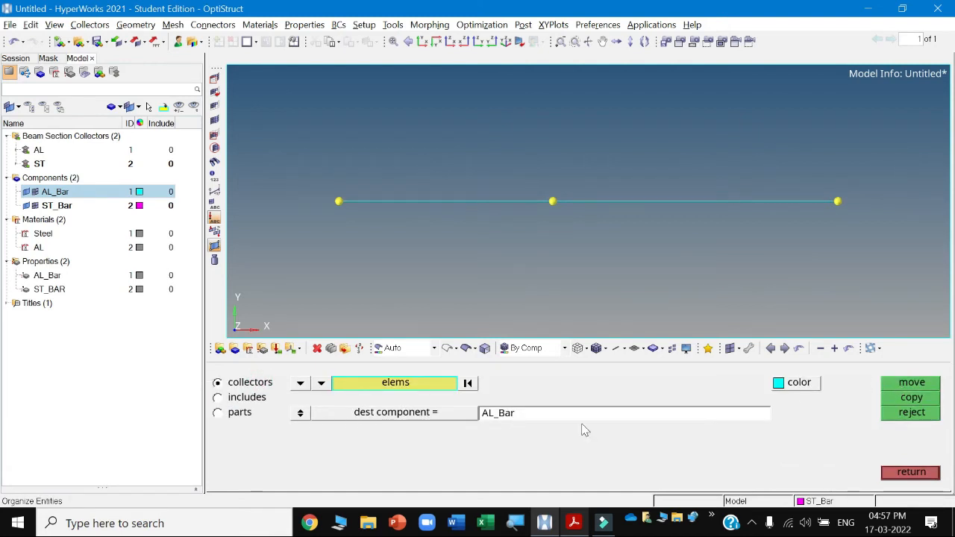
Organize the second bar element into the ST_Bar component and leave the panel.
left_click(644, 202)
left_click(435, 414)
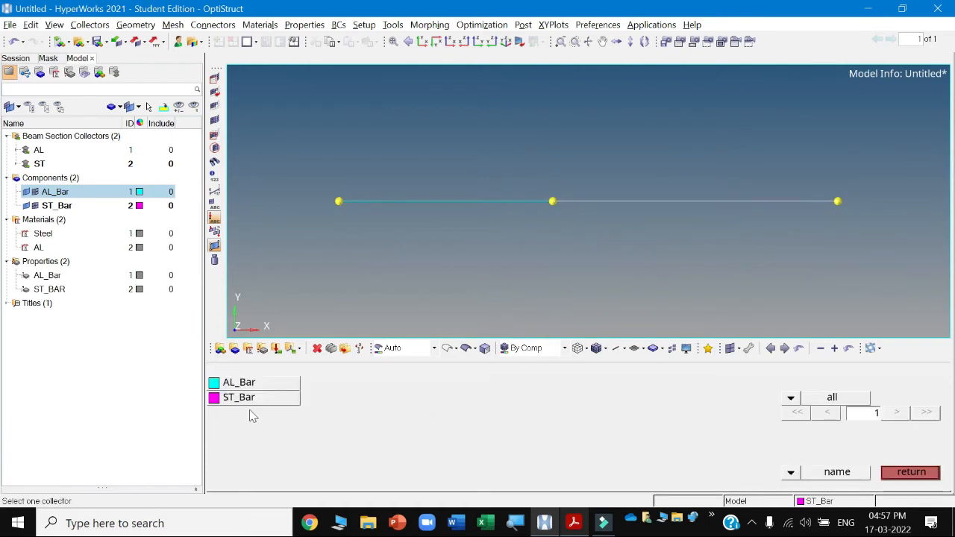
left_click(239, 400)
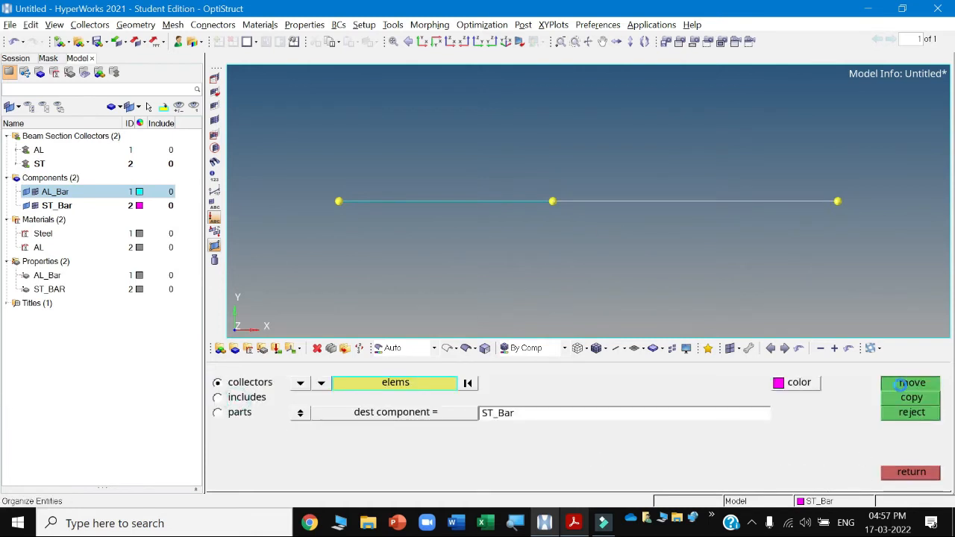
left_click(902, 385)
left_click(910, 473)
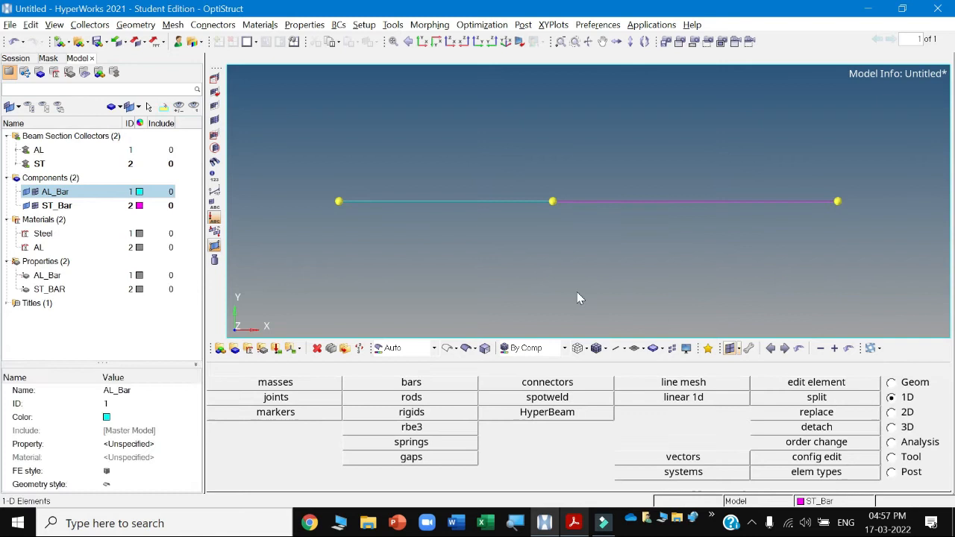
left_click(52, 192)
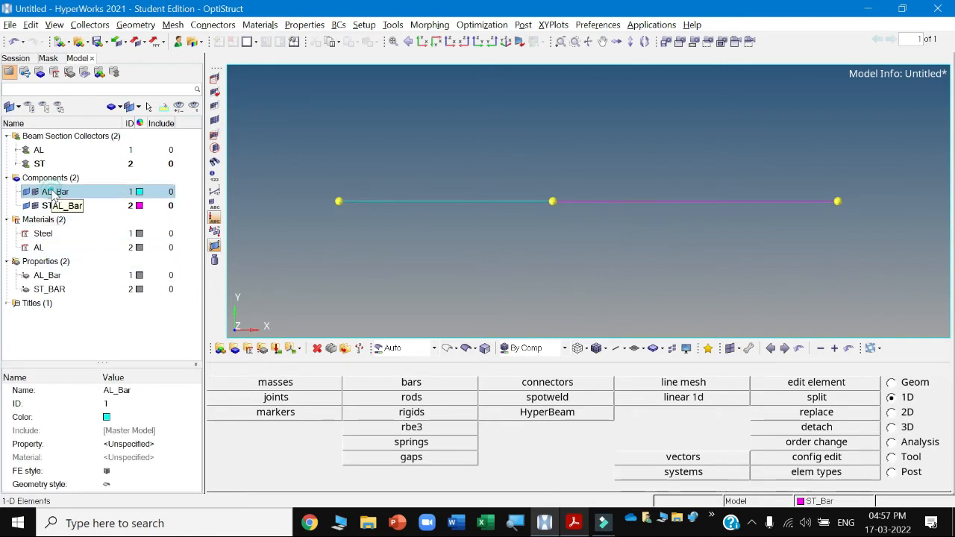
left_click(235, 349)
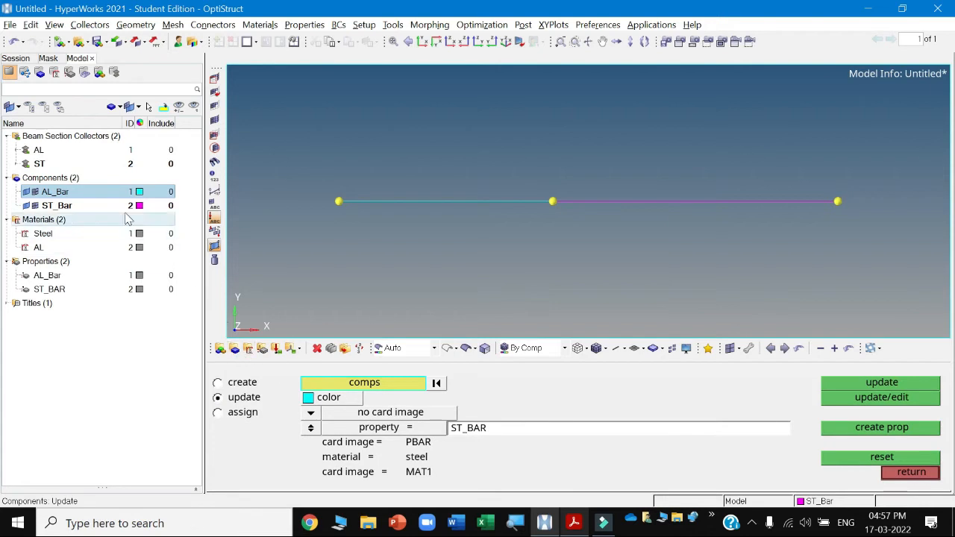
left_click(913, 475)
Assign the AL_Bar property to the AL_Bar component.
left_click(61, 193)
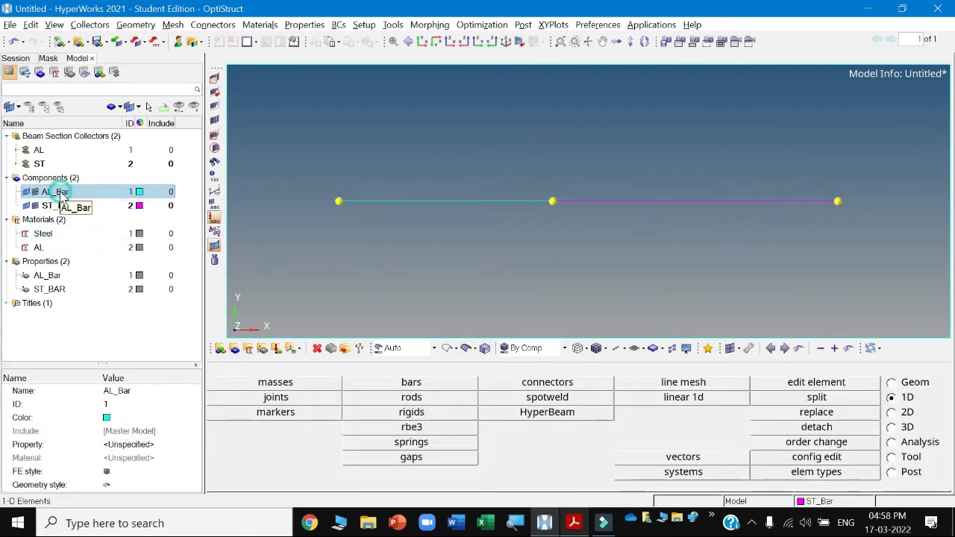
left_click(136, 445)
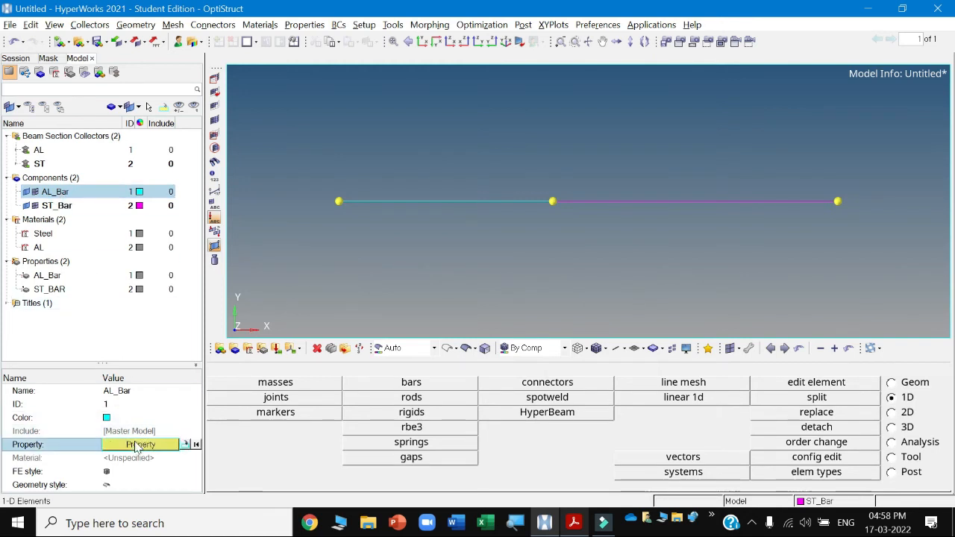
left_click(138, 445)
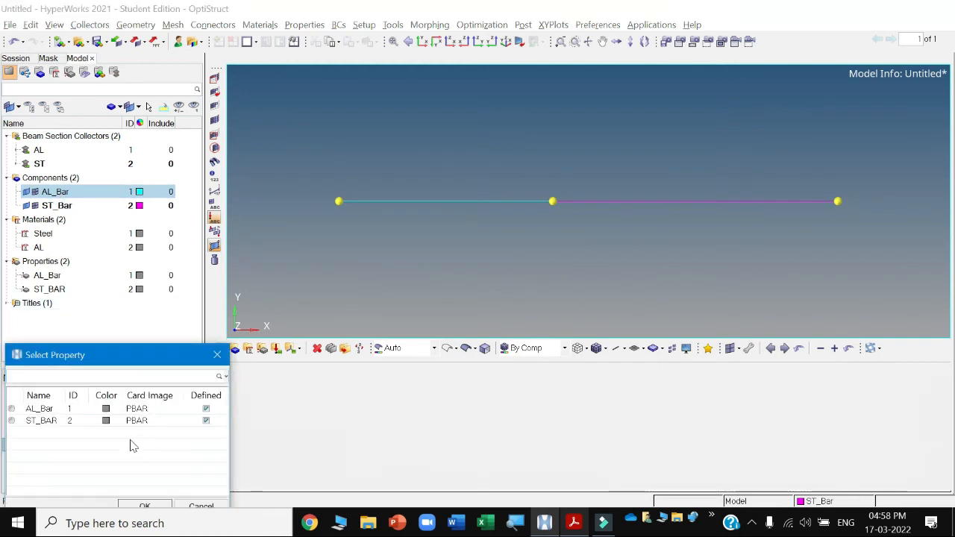
left_click(39, 409)
left_click(142, 506)
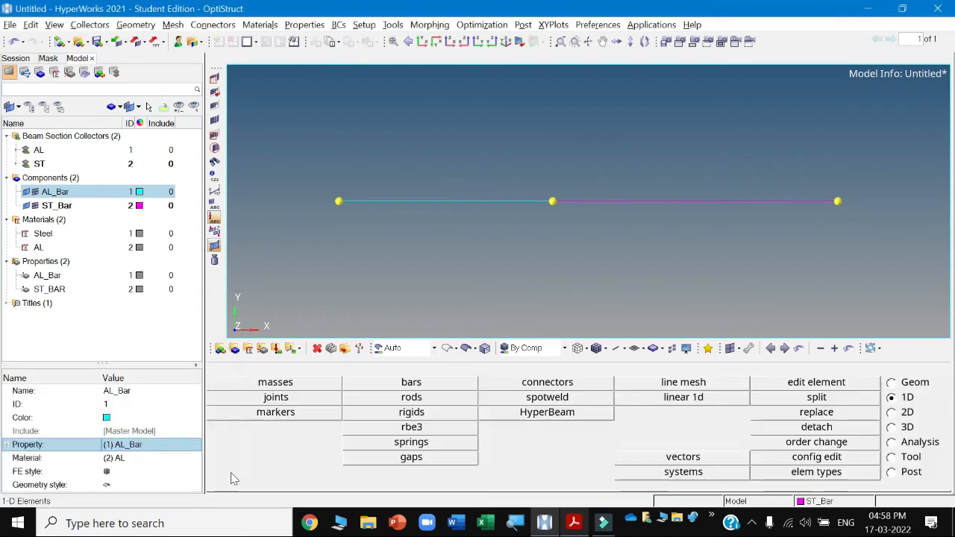
Assign the ST_BAR property to the ST_Bar component.
left_click(57, 205)
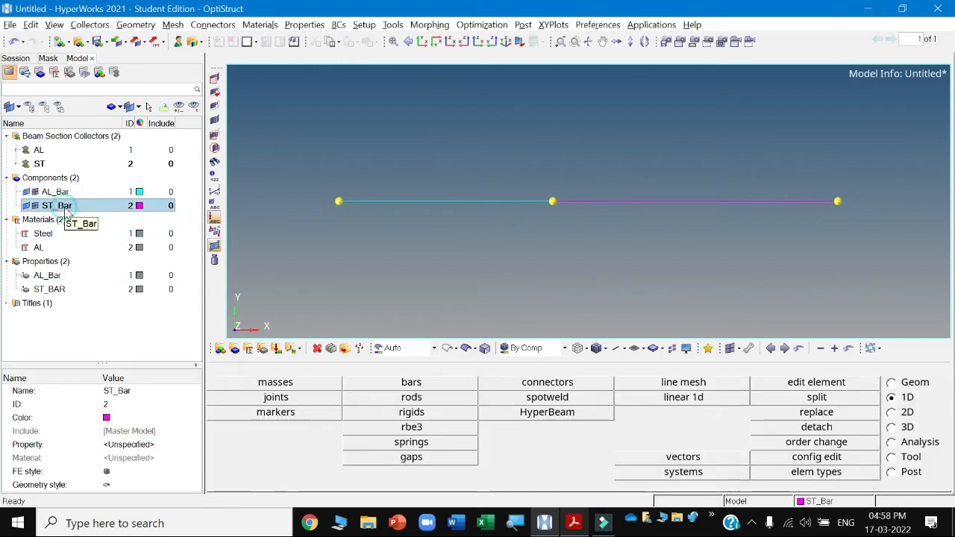
left_click(119, 445)
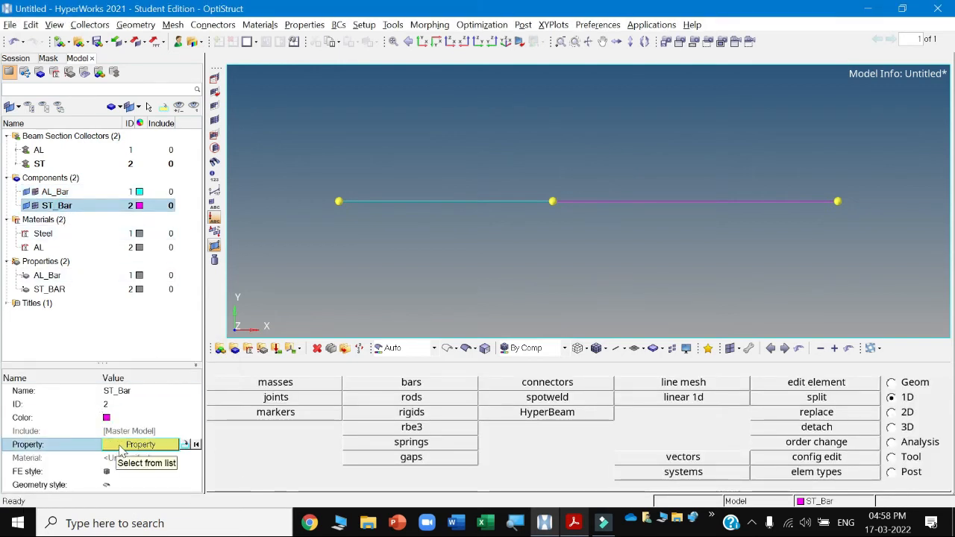
left_click(119, 444)
left_click(41, 421)
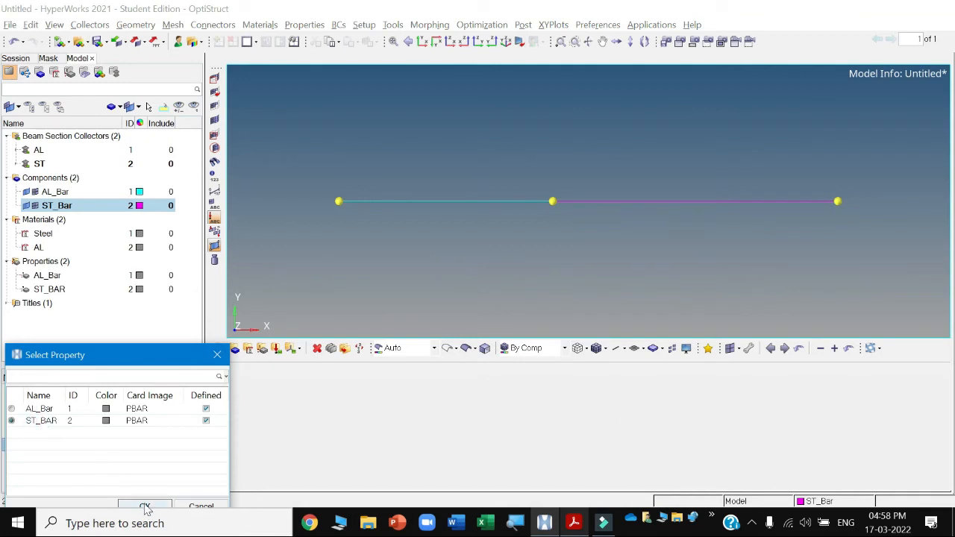
left_click(144, 505)
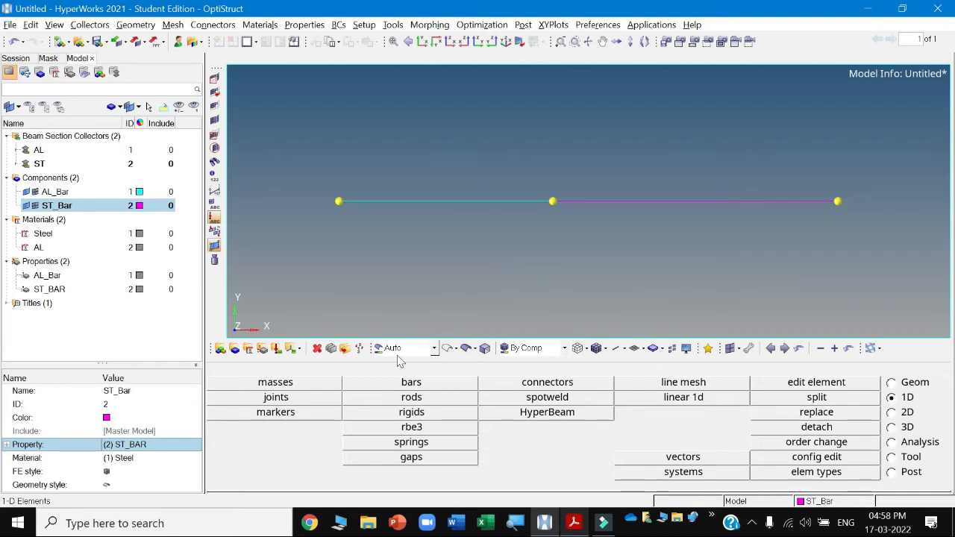
Create a red load collector named Force.
left_click(275, 349)
left_click(489, 385)
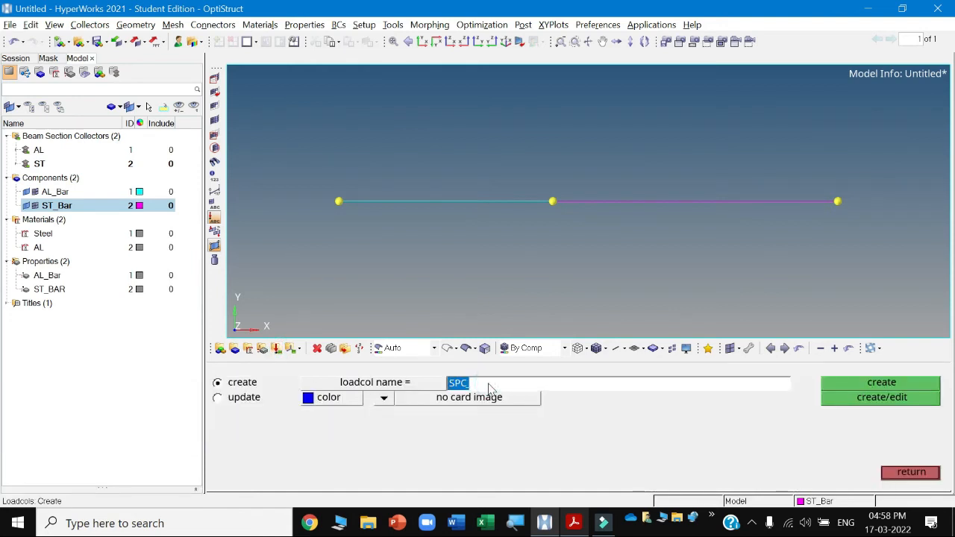
type("Force")
left_click(326, 402)
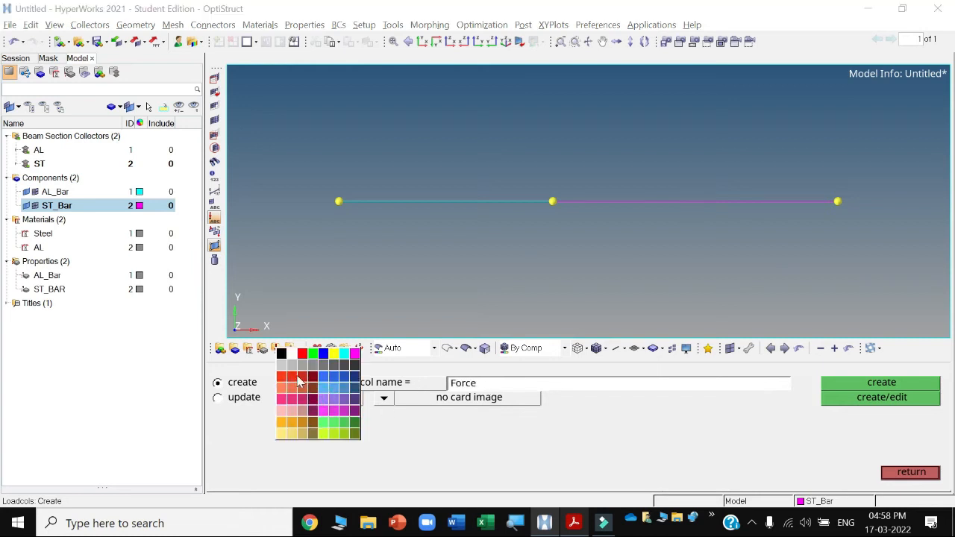
left_click(302, 362)
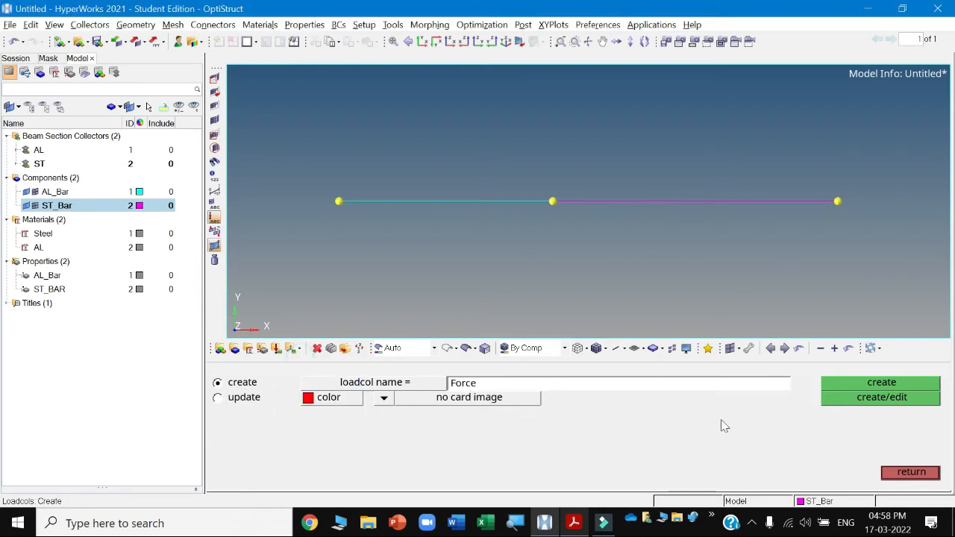
left_click(897, 383)
Create a blue load collector named SPC and leave the panel.
left_click(518, 386)
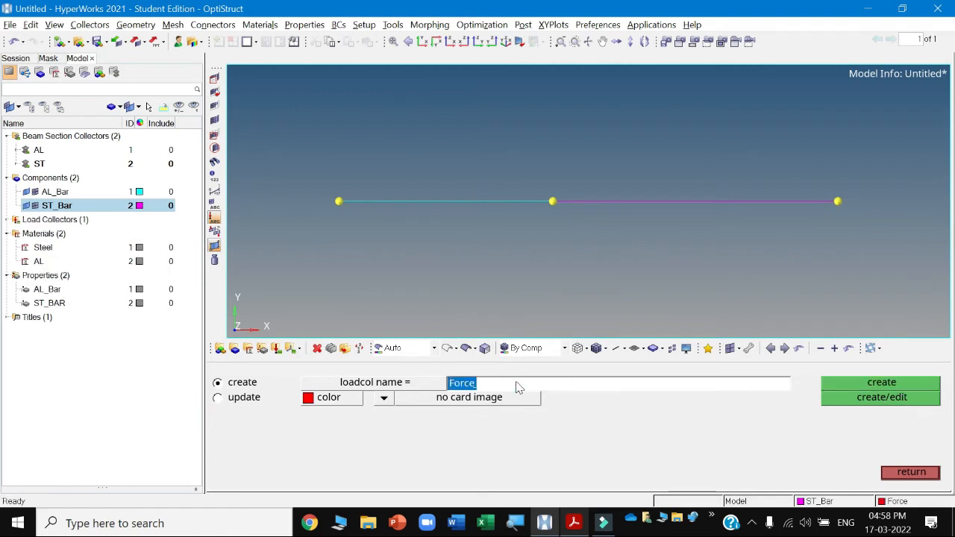
type("SPC_")
left_click(333, 399)
left_click(338, 352)
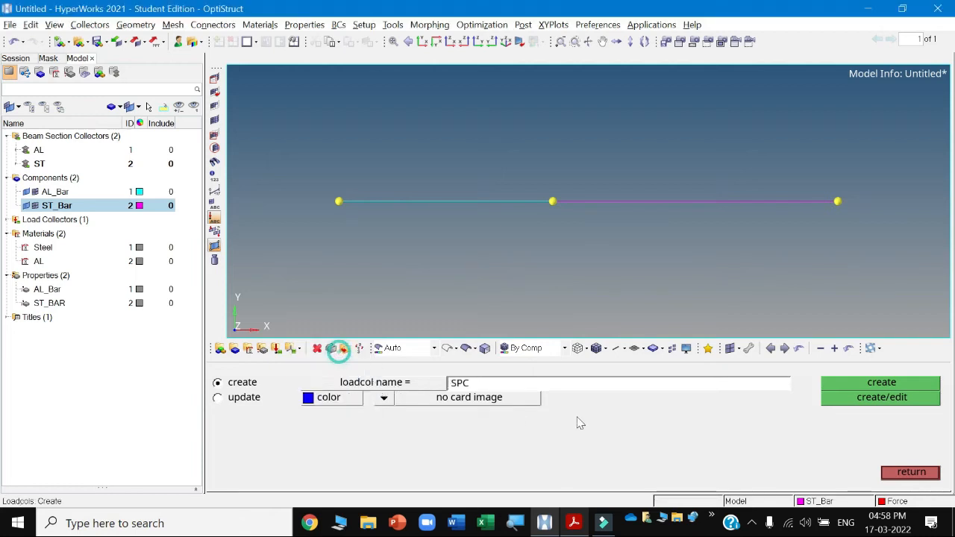
left_click(862, 384)
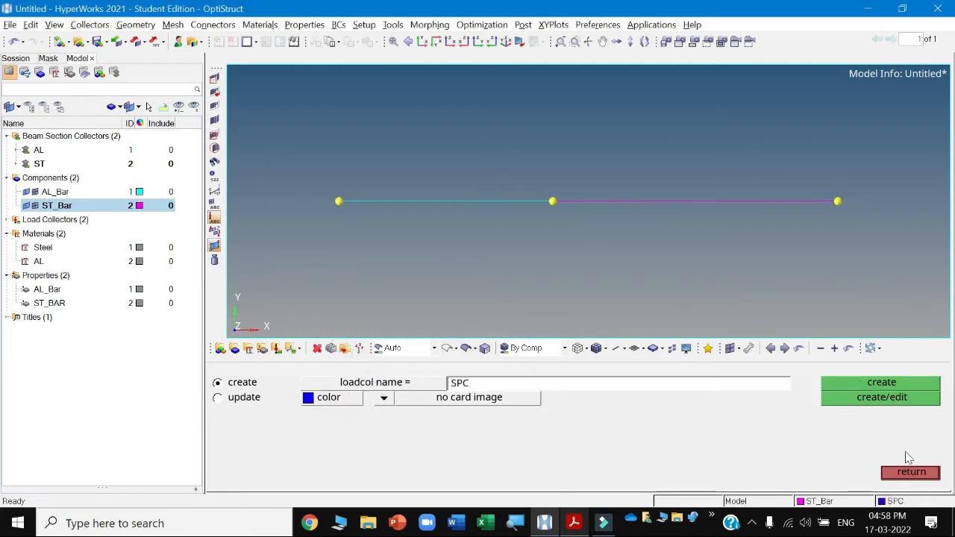
left_click(910, 473)
Make Force the current load collector.
left_click(909, 506)
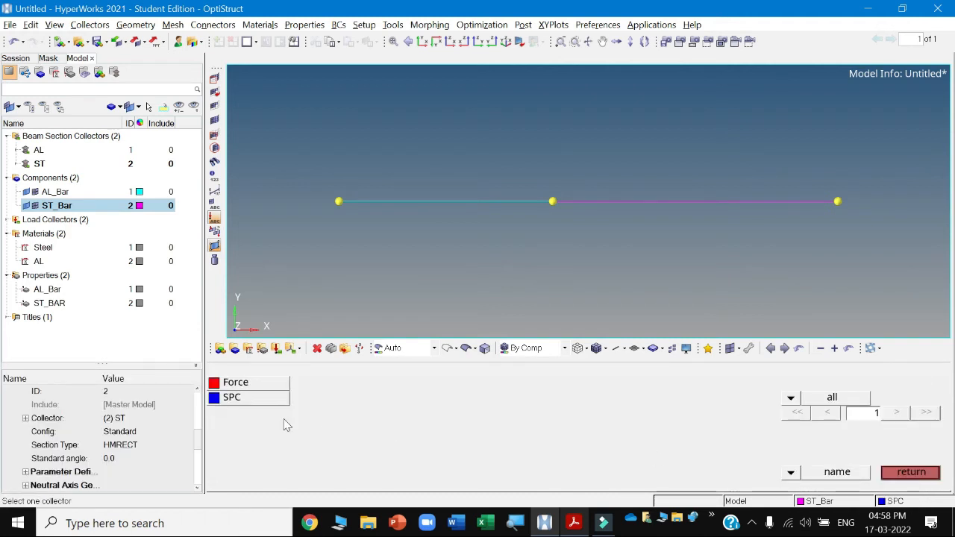
left_click(239, 383)
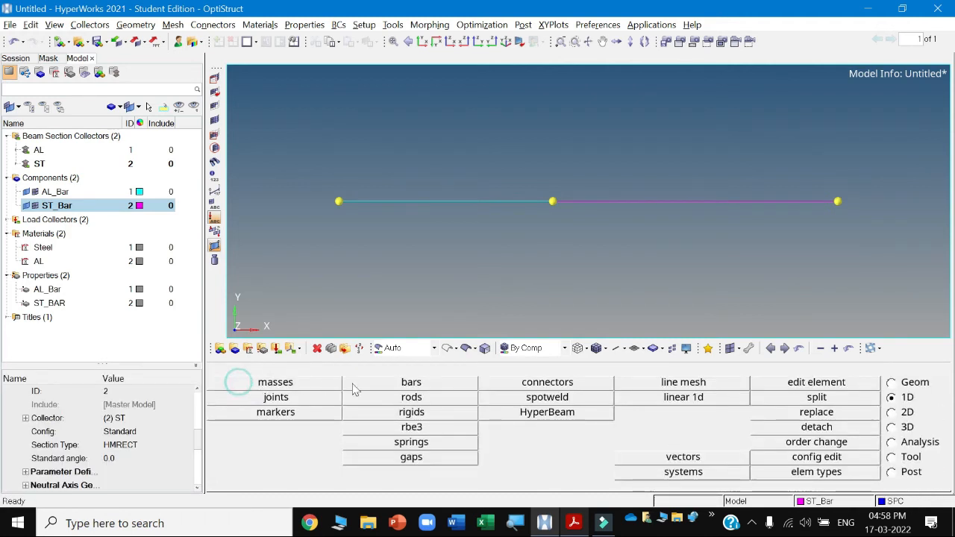
left_click(900, 446)
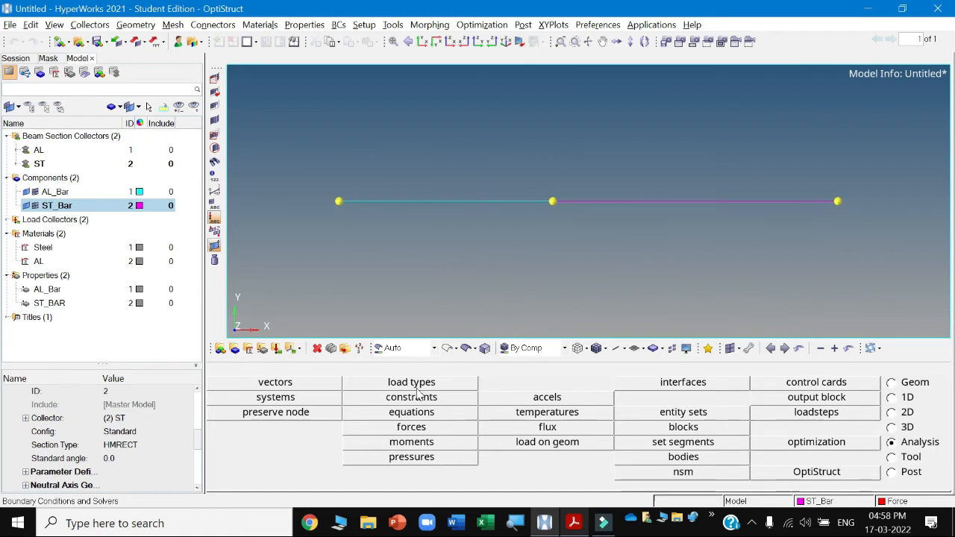
left_click(420, 429)
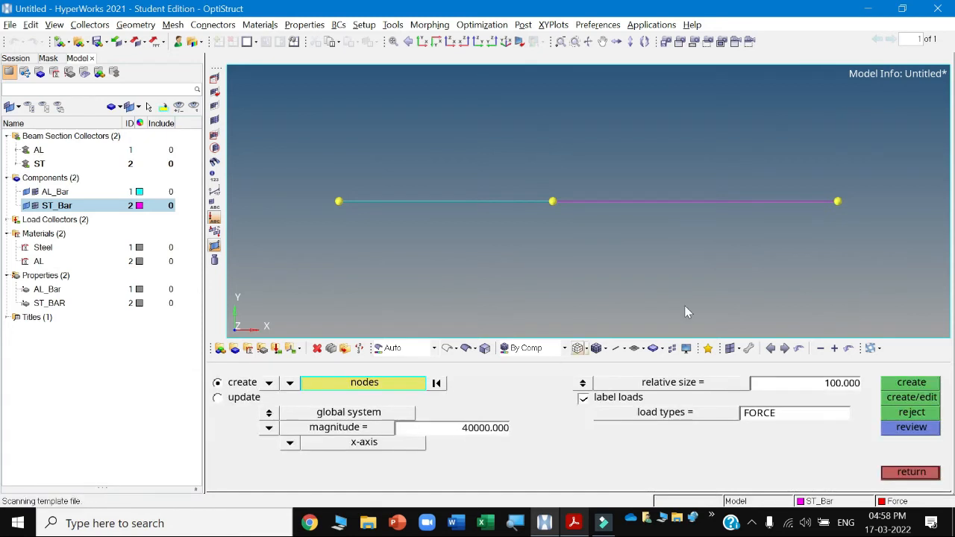
left_click(842, 200)
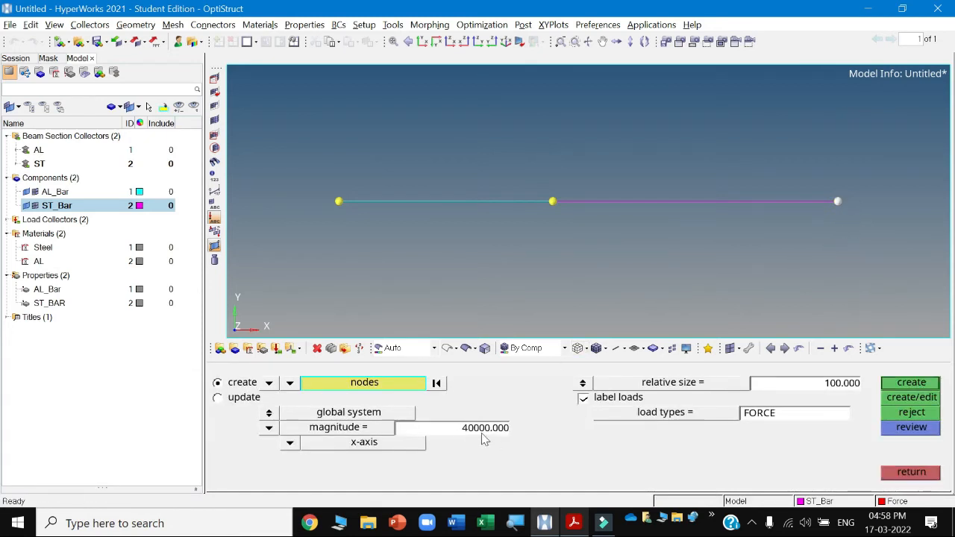
Switch to the PDF and check where load P acts in Figure E3.4 of Example 3.4.
left_click(574, 521)
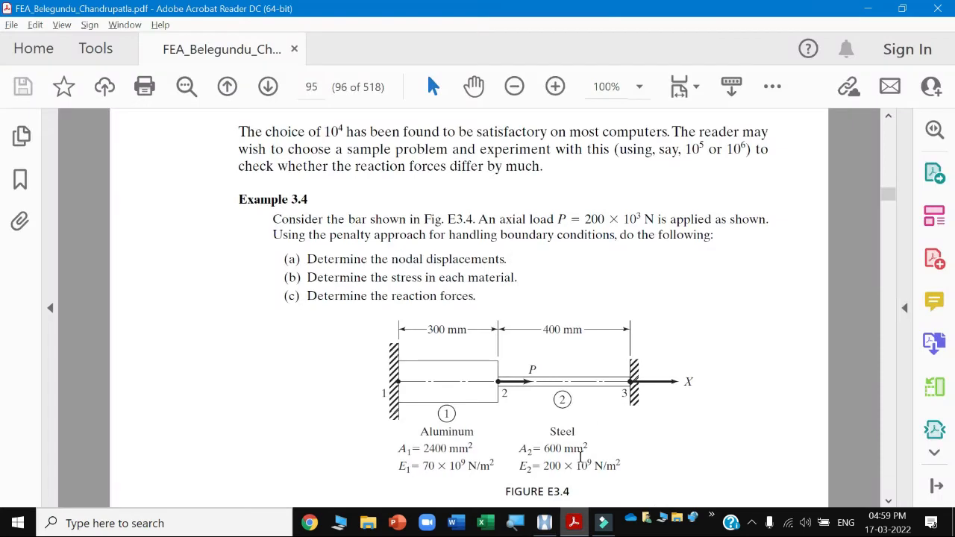
key("alt+Tab")
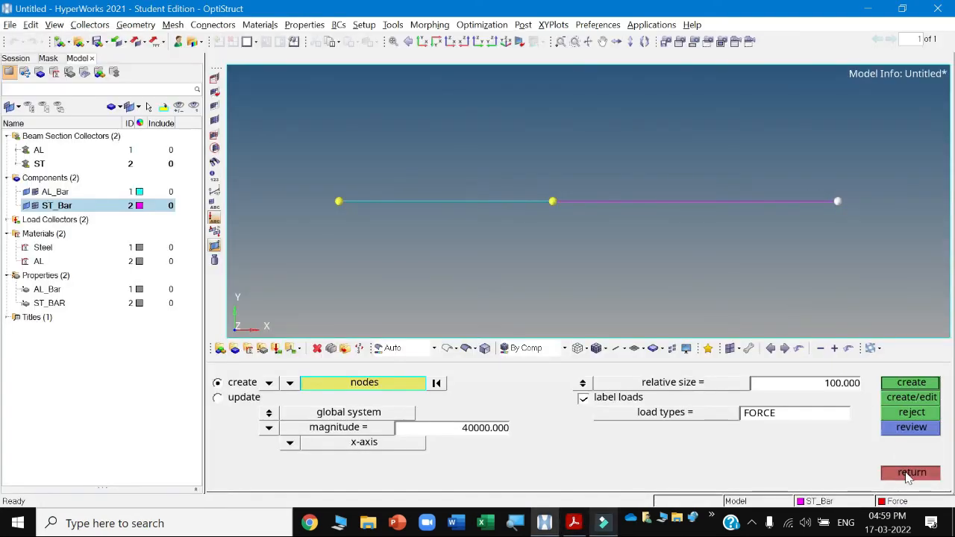
Reopen the Forces panel and select the middle node, between the aluminium and steel elements, for the load.
left_click(911, 471)
left_click(437, 427)
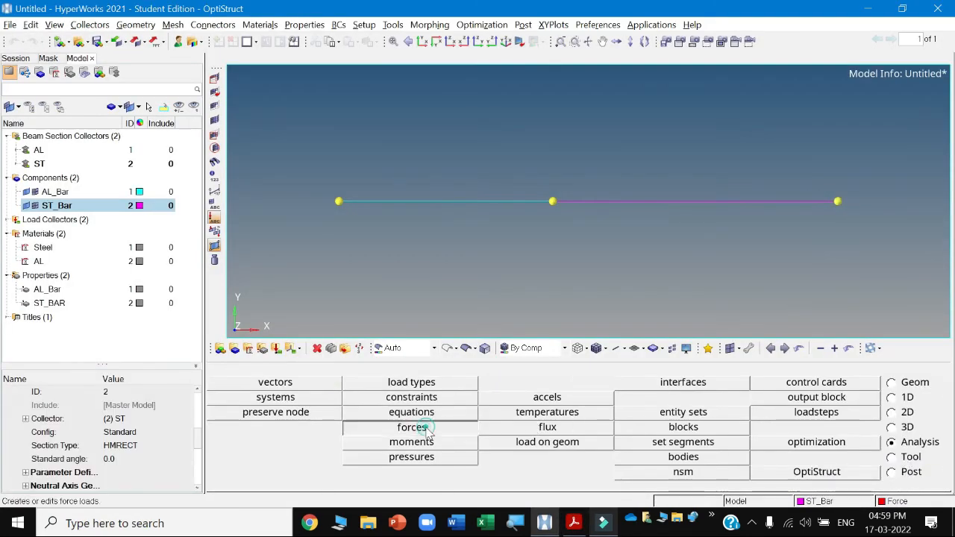
left_click(553, 202)
Switch back to the PDF to recheck Figure E3.4.
left_click(573, 522)
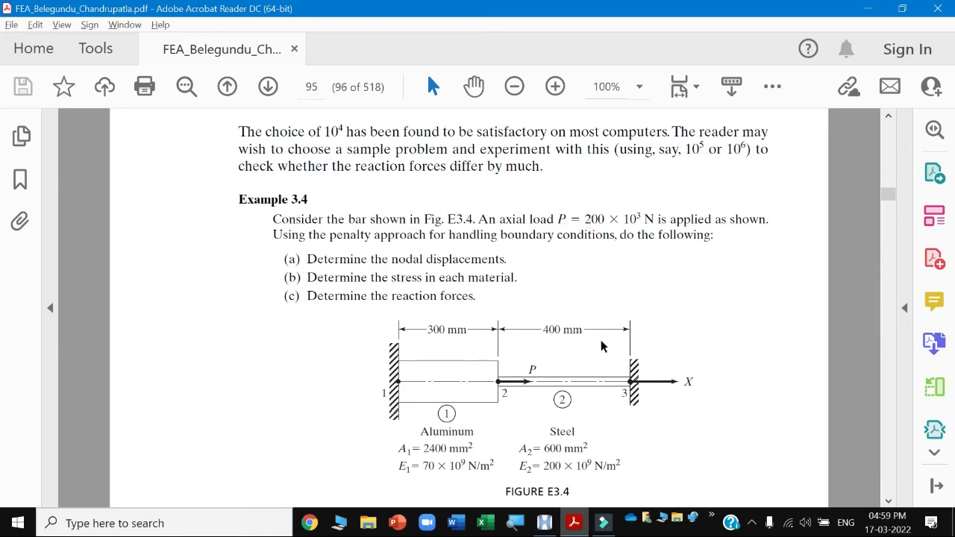
Apply a 200000 N force along the x-axis at the middle node and close the Forces panel.
left_click(579, 523)
left_click(465, 431)
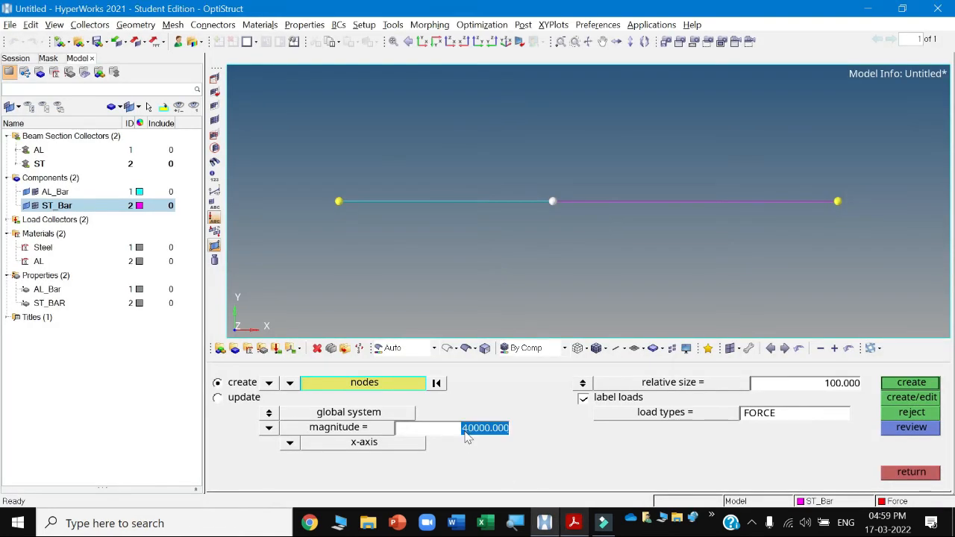
type("2")
left_click(487, 464)
left_click(923, 385)
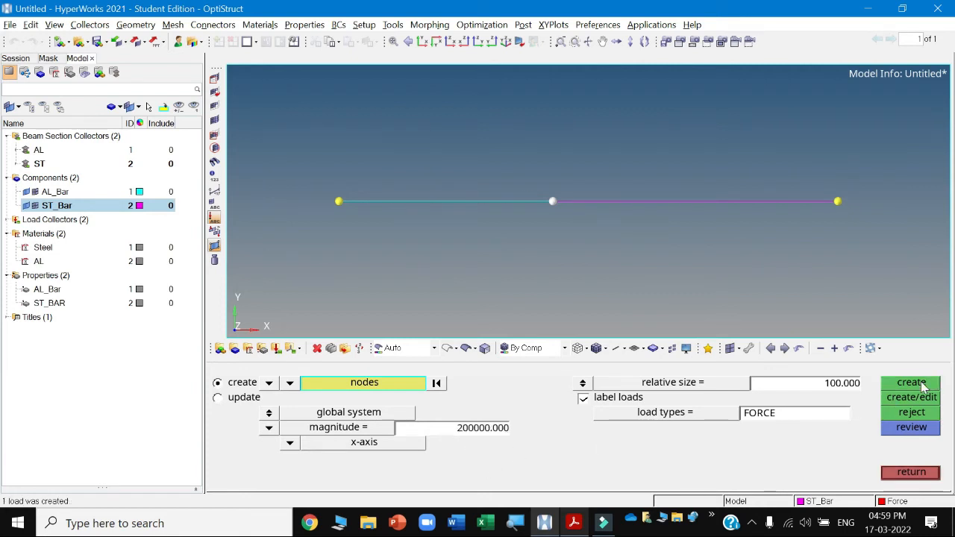
left_click(909, 473)
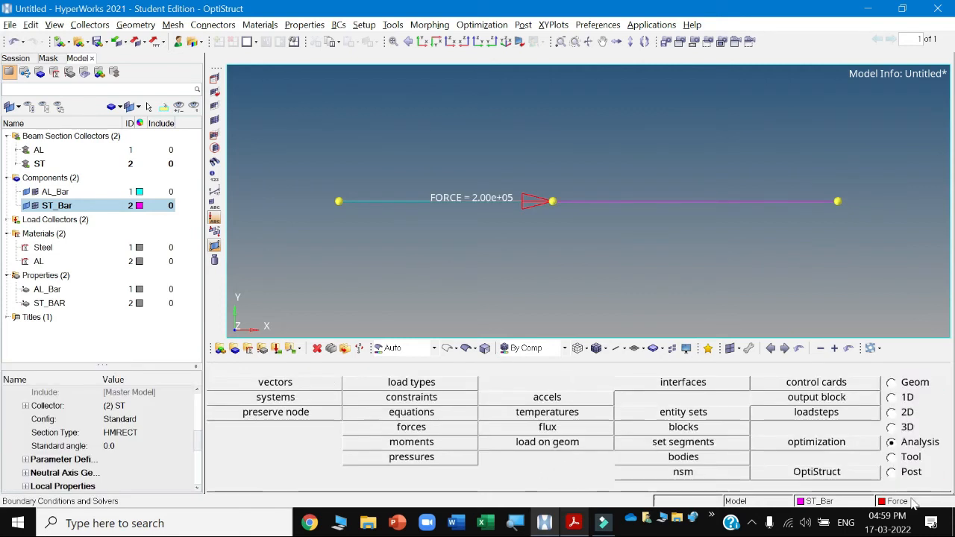
Make SPC the current load collector and check the end supports in Figure E3.4 of the PDF.
left_click(891, 501)
left_click(257, 398)
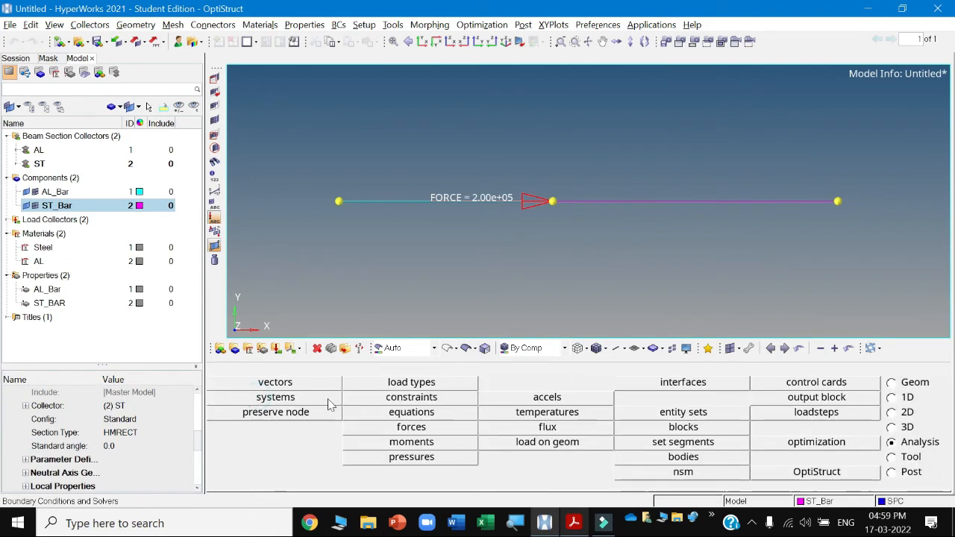
left_click(578, 524)
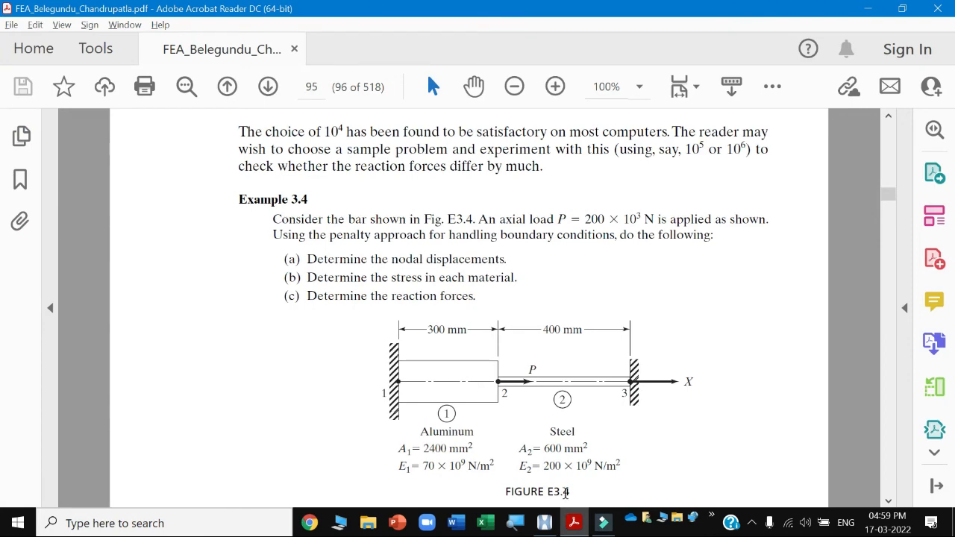
left_click(603, 523)
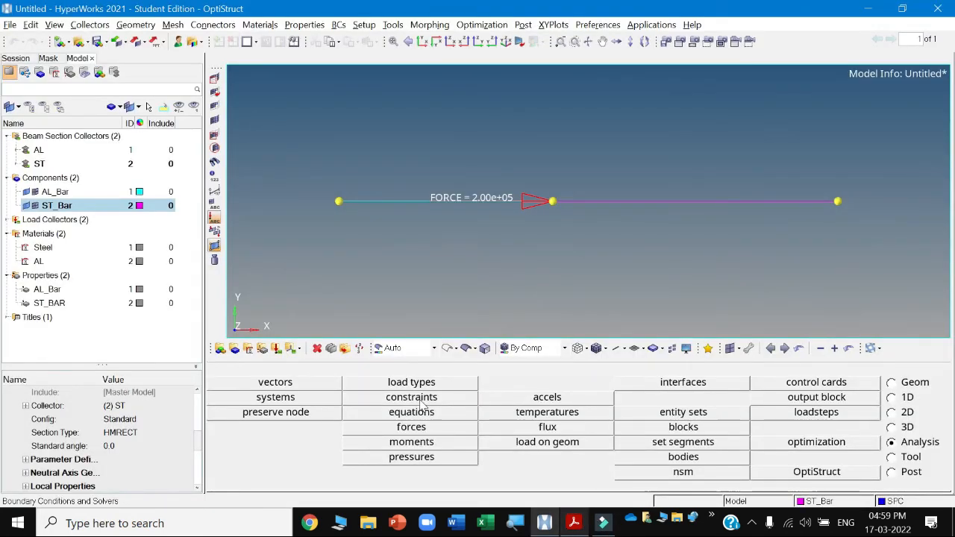
Constrain all six degrees of freedom at both end nodes of the bar.
left_click(422, 401)
left_click(337, 203)
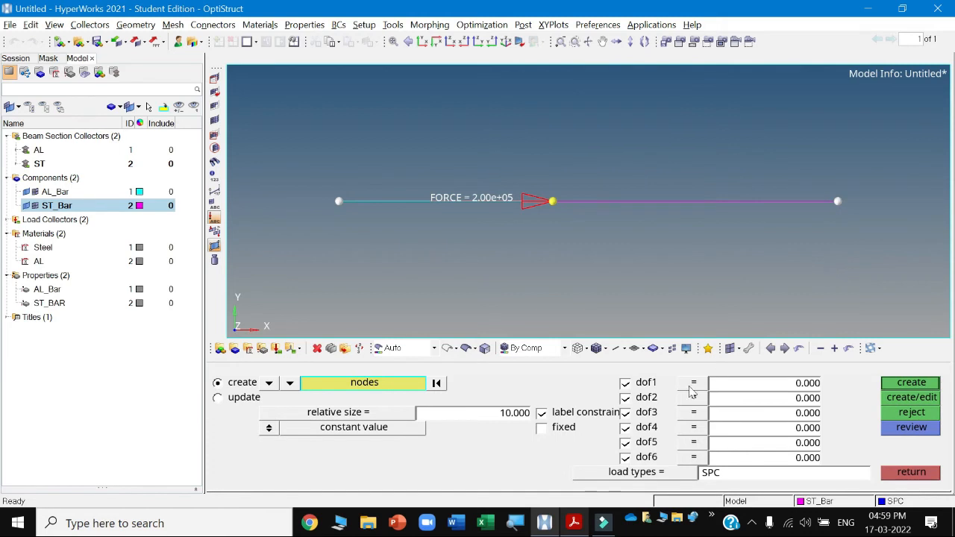
left_click(899, 382)
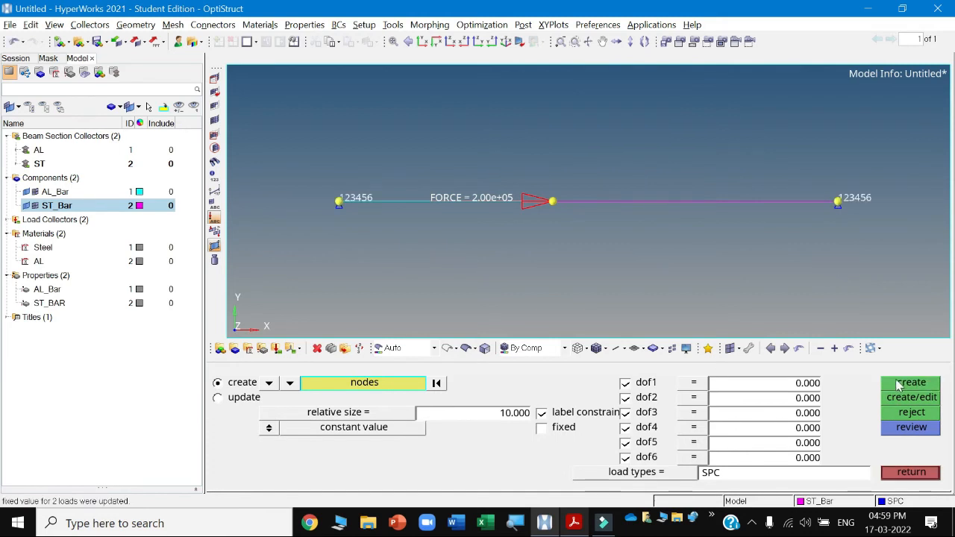
left_click(905, 473)
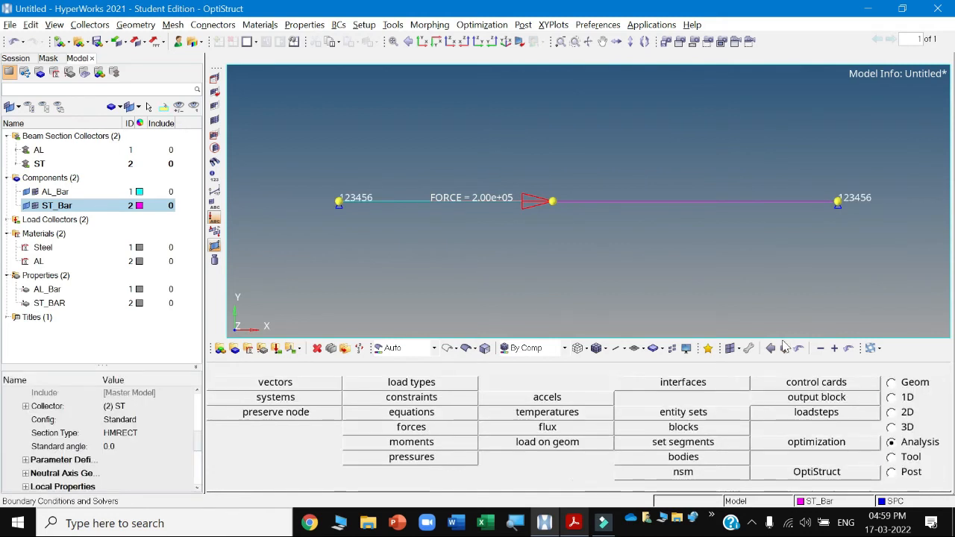
Create a load step and set its analysis type to Linear Static.
left_click(6, 220)
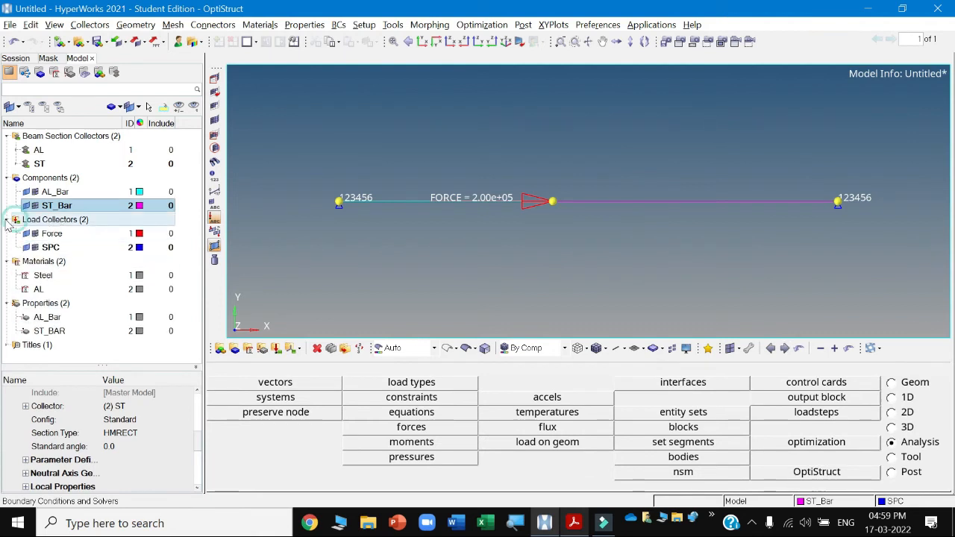
right_click(184, 227)
mouse_move(209, 229)
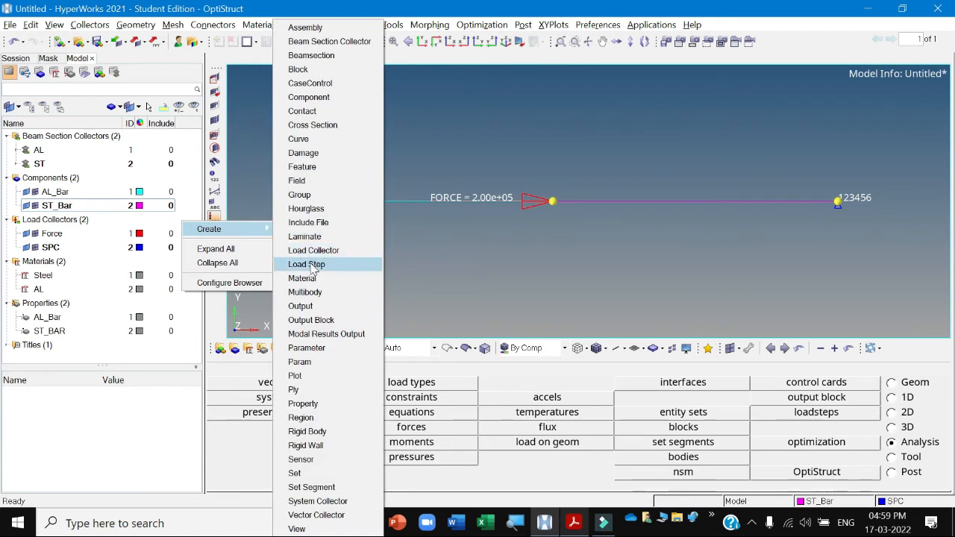
left_click(313, 266)
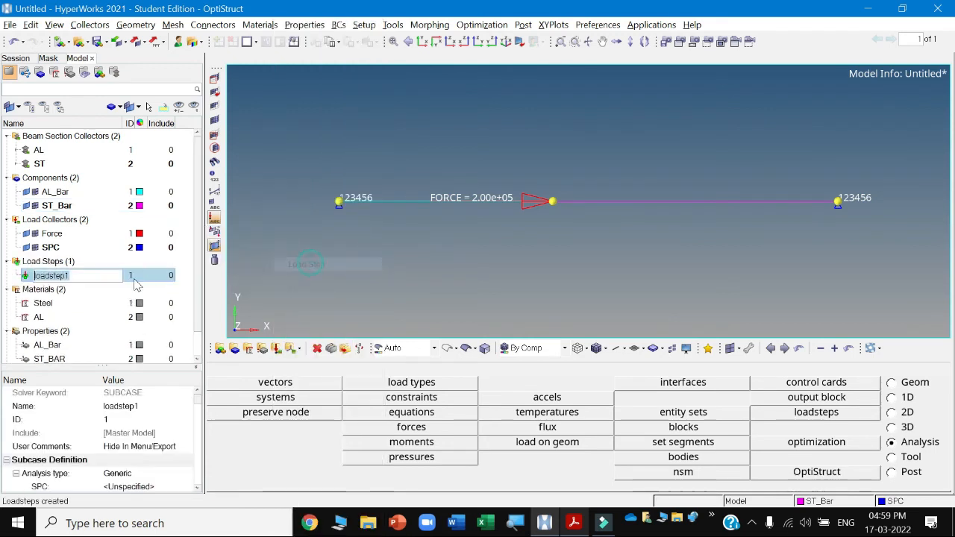
left_click(127, 473)
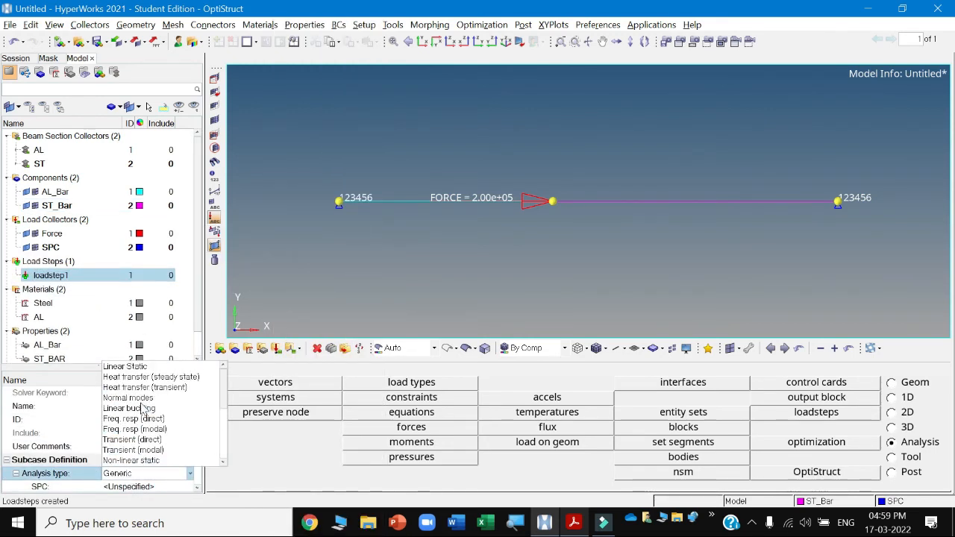
left_click(132, 366)
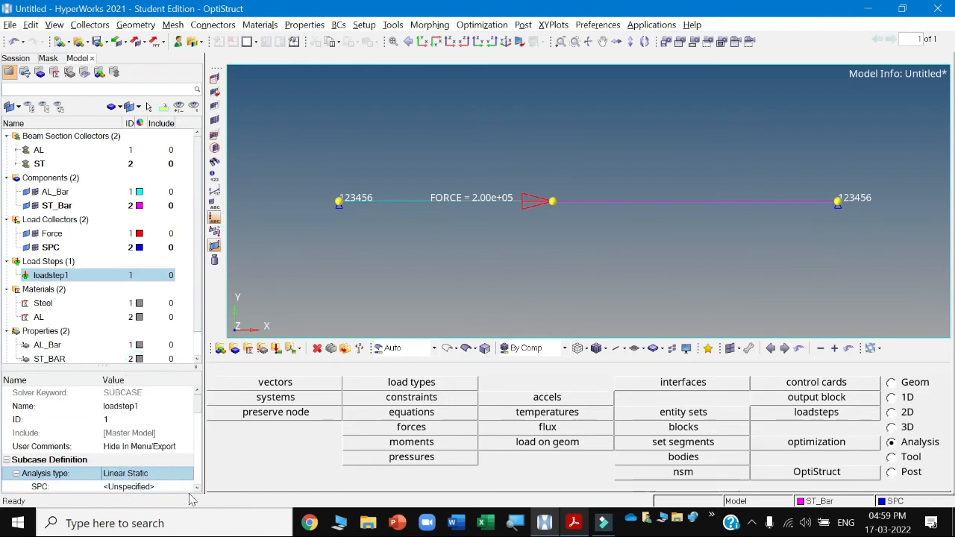
Assign the SPC collector as the load step's SPC and the Force collector as its LOAD.
scroll(187, 484, "down", 2)
left_click(138, 460)
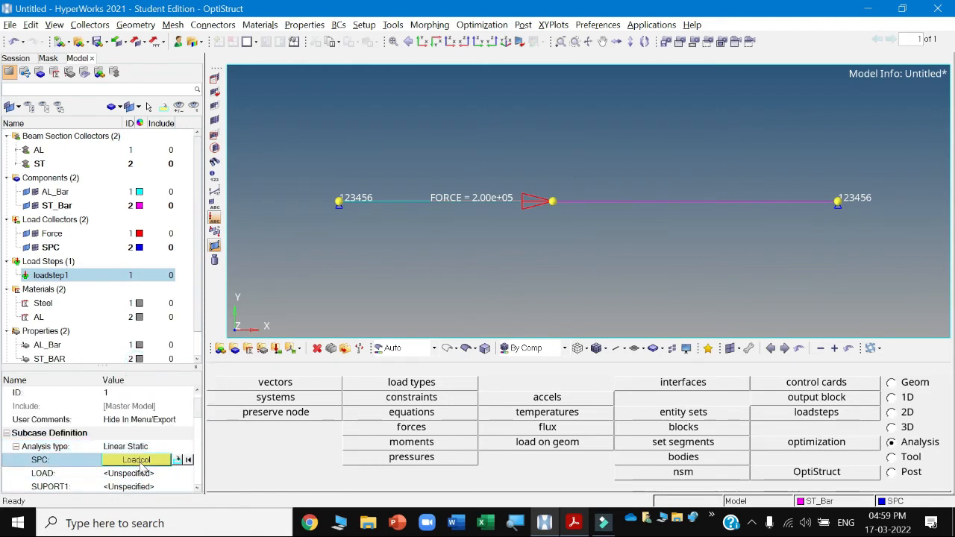
left_click(140, 461)
left_click(41, 422)
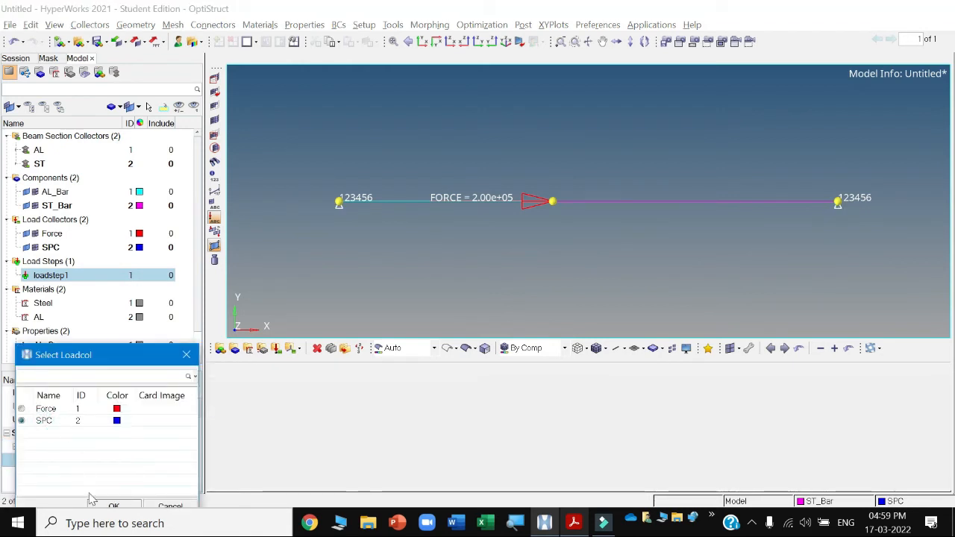
left_click(114, 505)
left_click(135, 474)
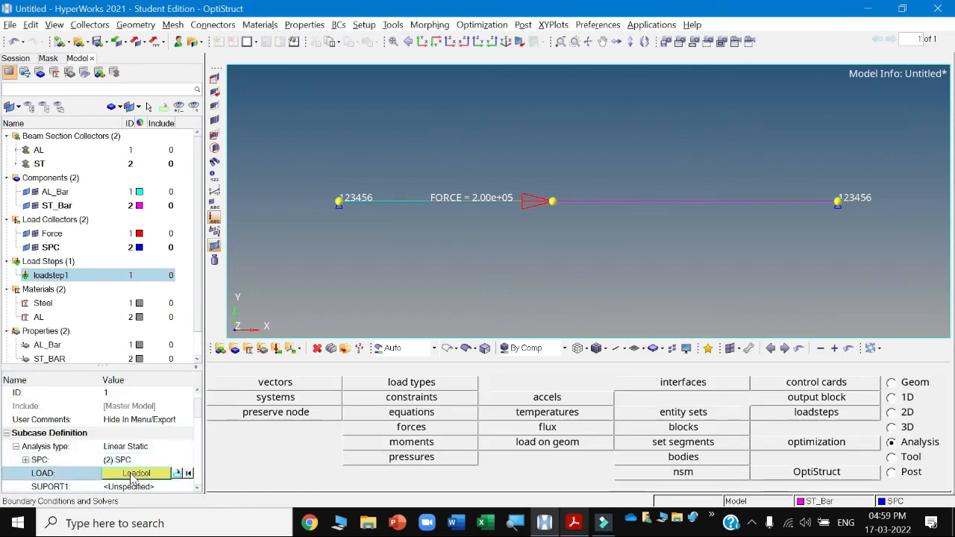
left_click(134, 474)
left_click(45, 409)
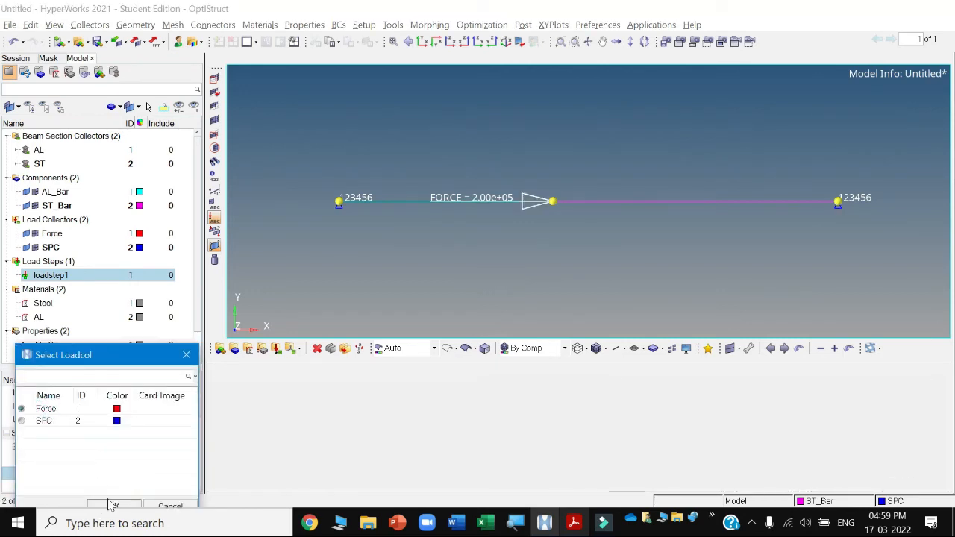
left_click(112, 505)
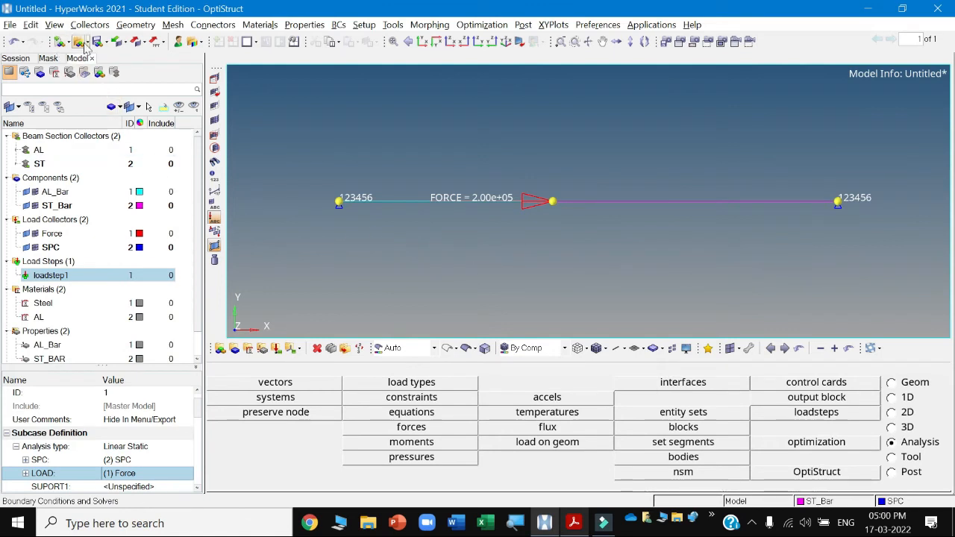
Start saving the session, create a new folder named Bar_ALST inside MODAL, and open it.
left_click(10, 25)
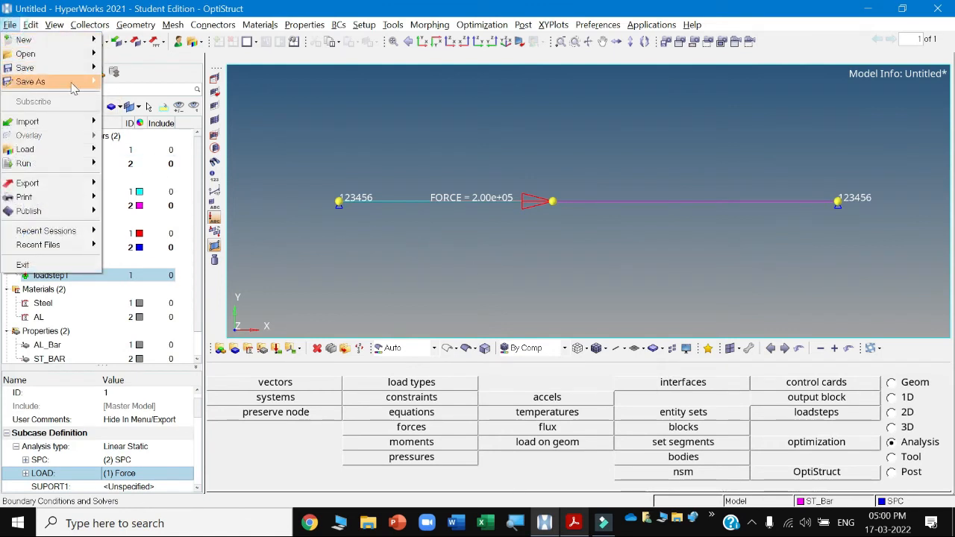
mouse_move(30, 81)
left_click(120, 81)
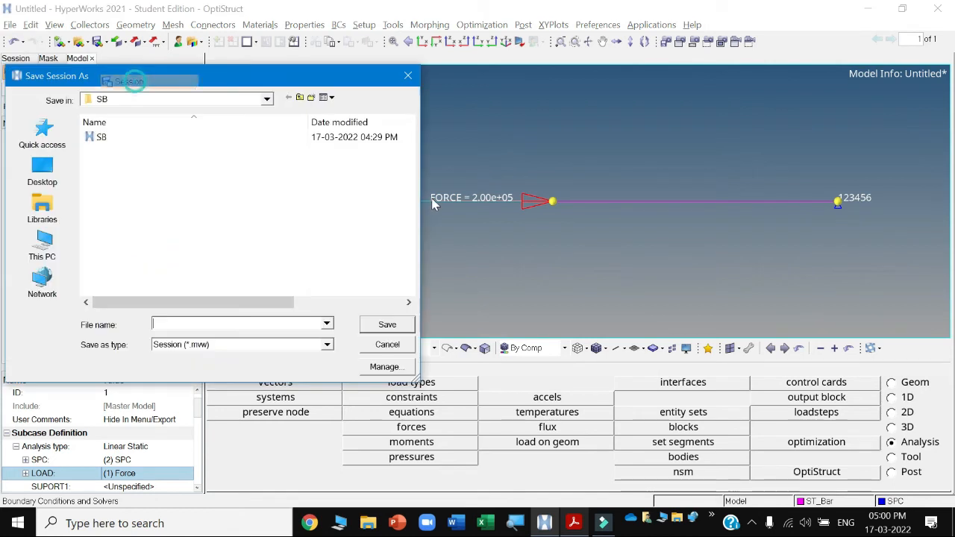
left_click(299, 97)
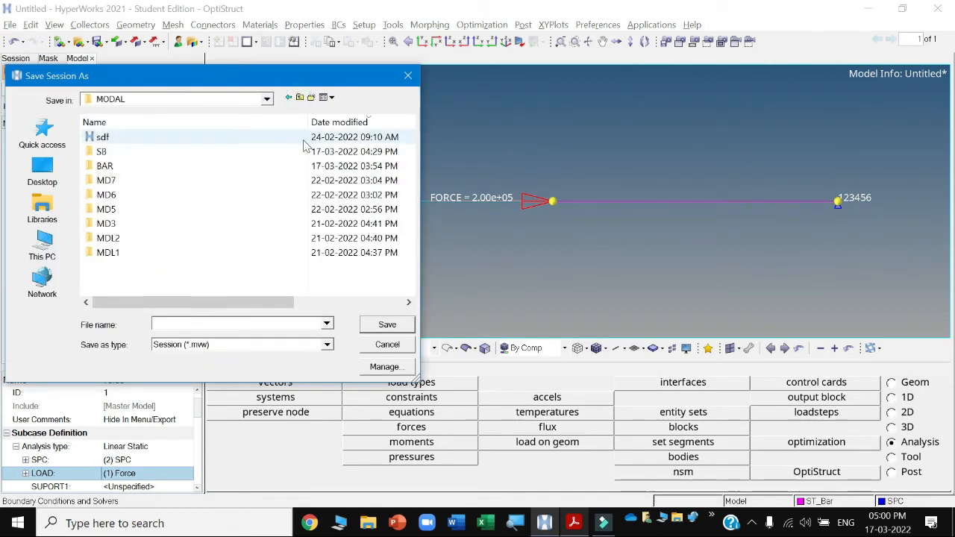
left_click(311, 98)
type("S")
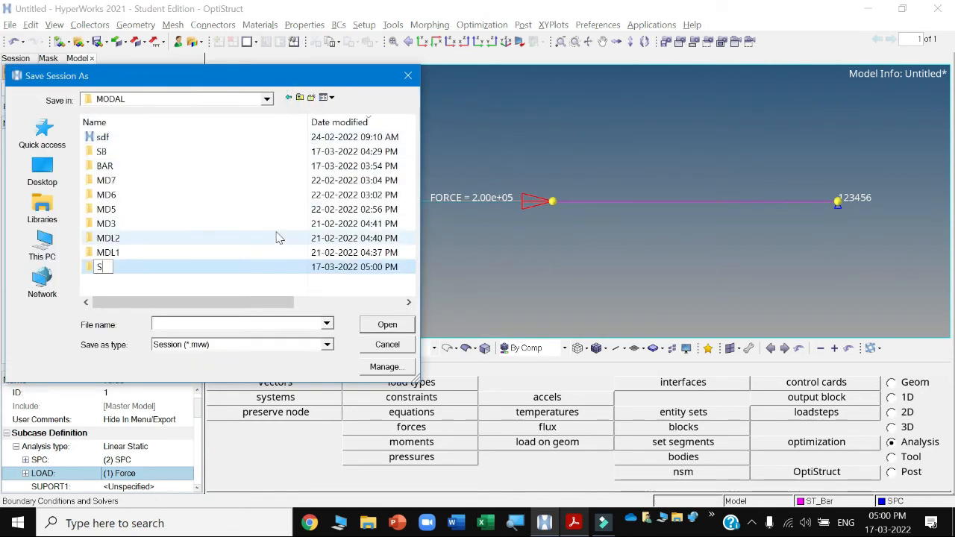
type("T_AL")
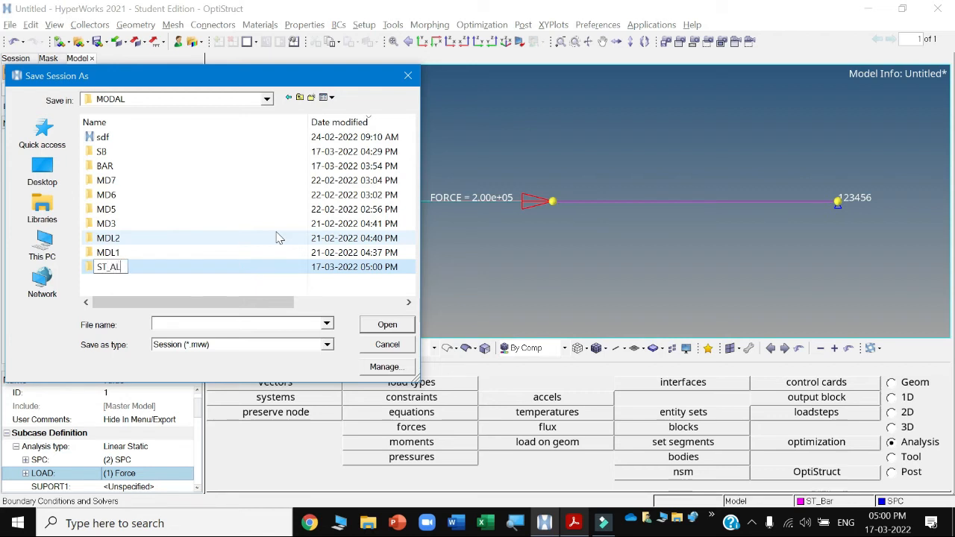
type("_ST")
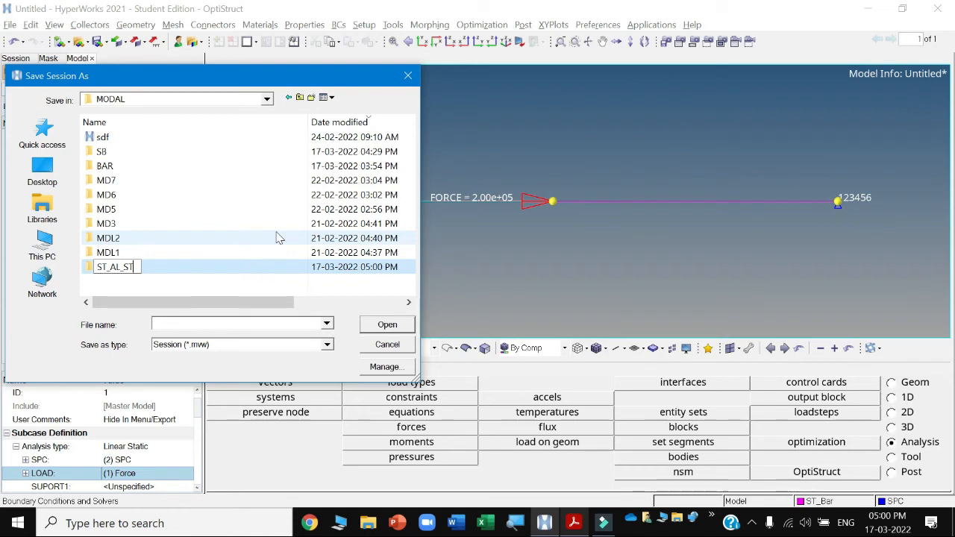
key("BackSpace")
key("BackSpace")
key("BackSpace")
key("BackSpace")
key("BackSpace")
key("BackSpace")
key("BackSpace")
key("BackSpace")
type("Bar")
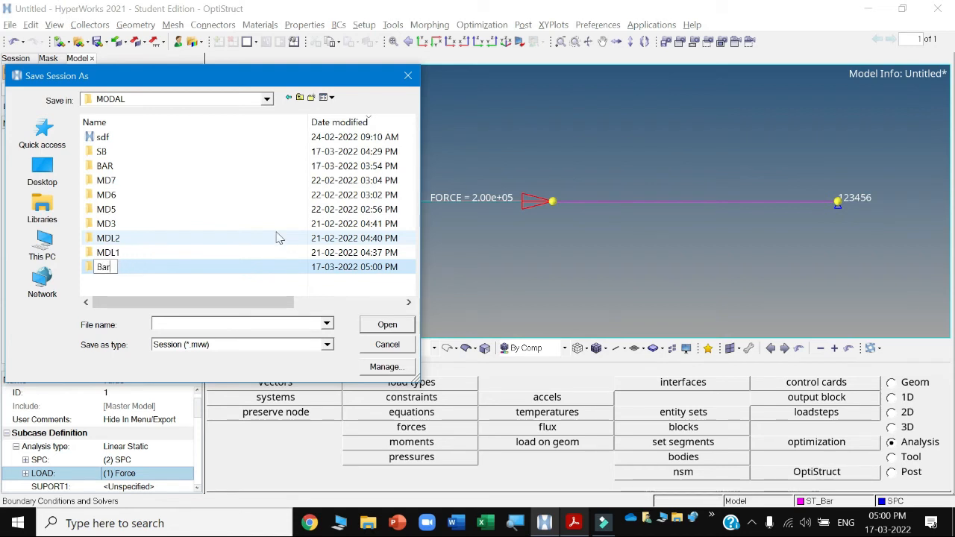
type("_ALST")
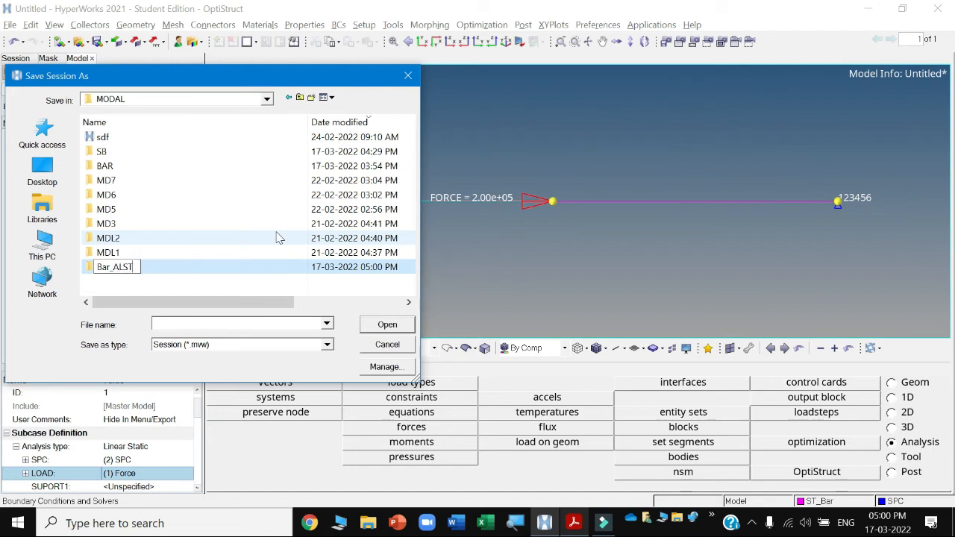
key("Home")
left_click(95, 267)
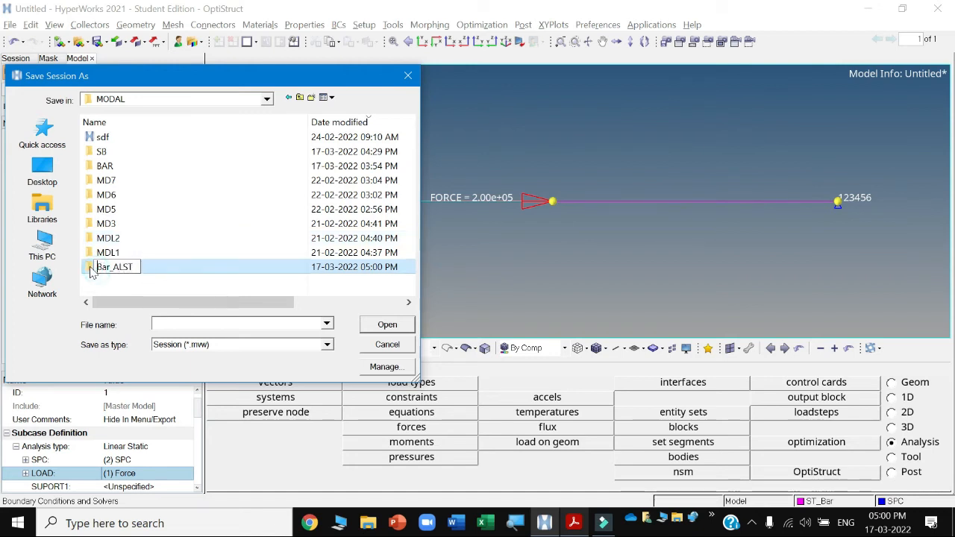
double_click(96, 267)
Save the session and the HyperMesh model as bar in the Bar_ALST folder.
left_click(170, 322)
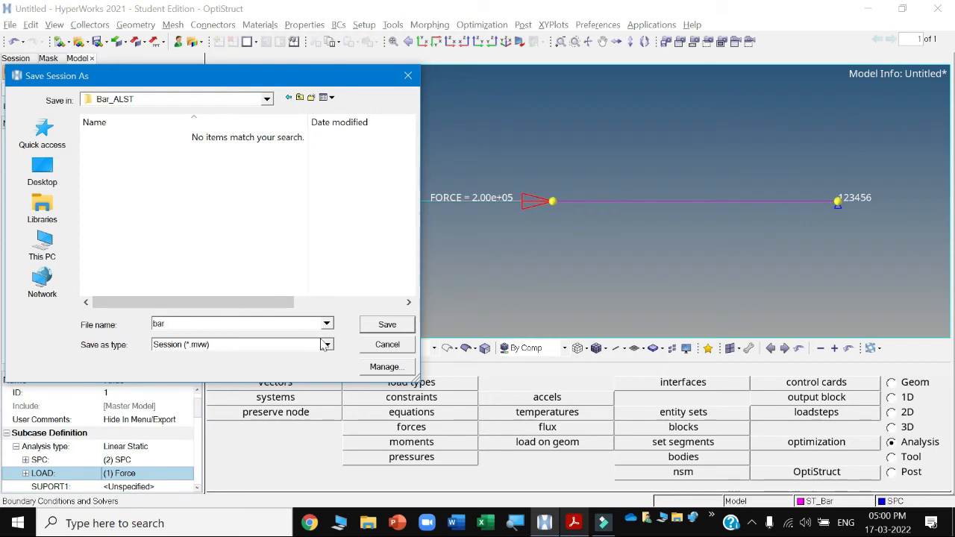
left_click(378, 329)
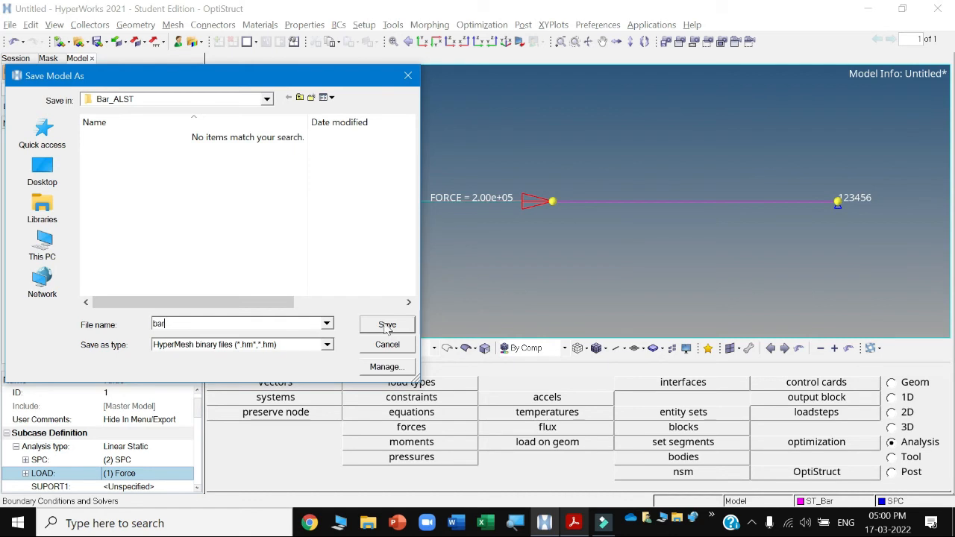
left_click(386, 325)
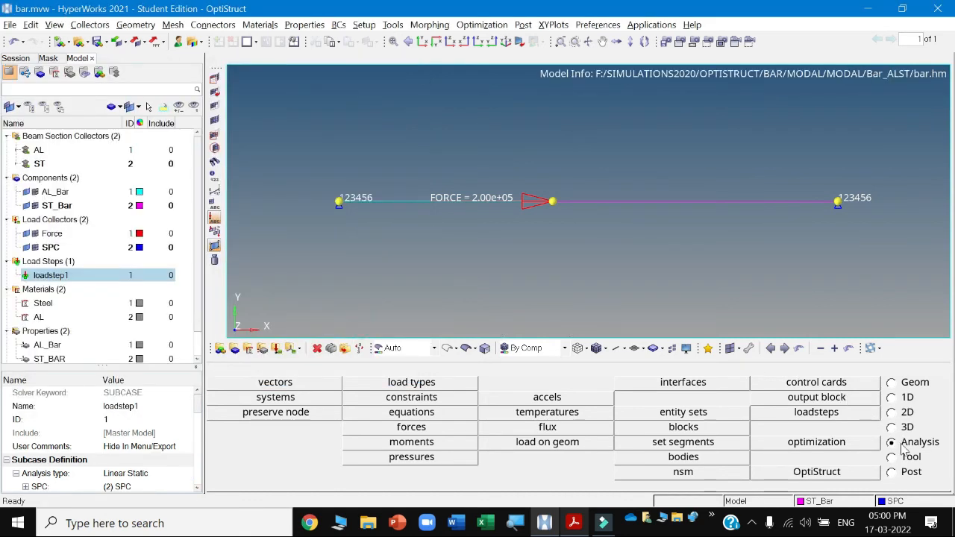
Run the OptiStruct analysis and open its results.
left_click(842, 474)
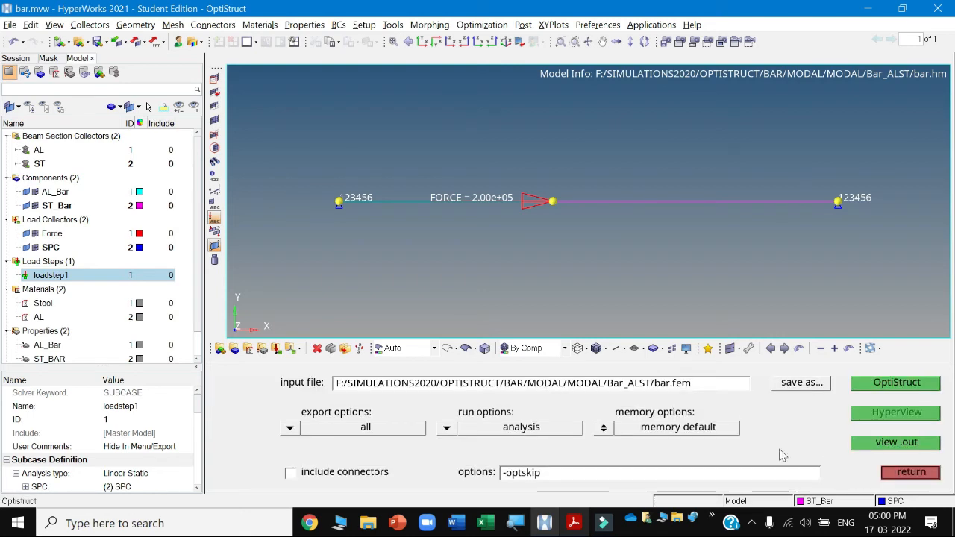
left_click(895, 384)
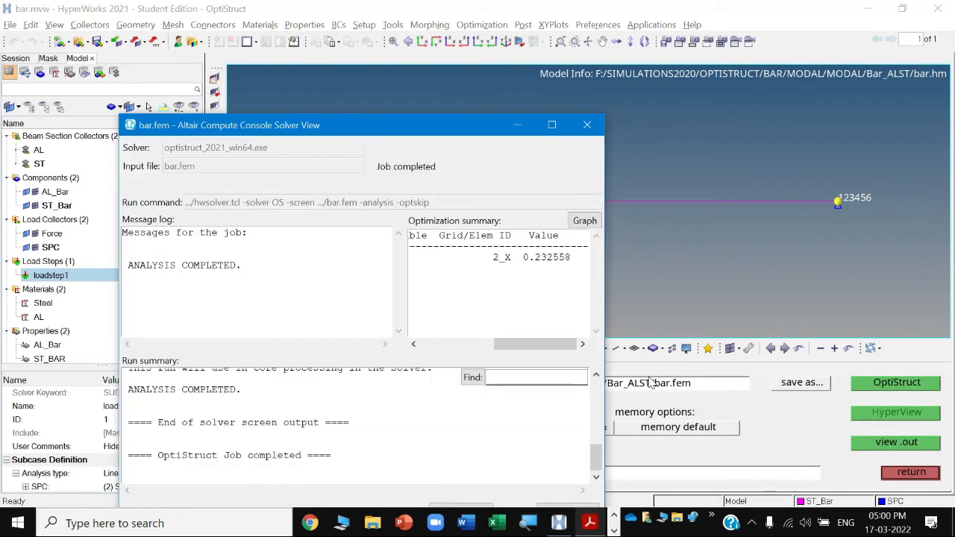
left_click_drag(448, 126, 510, 14)
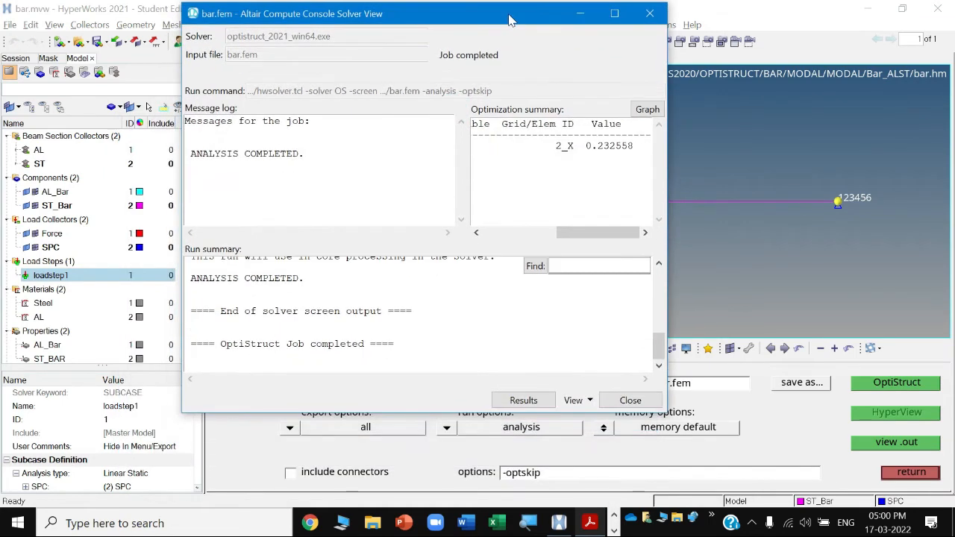
left_click(523, 400)
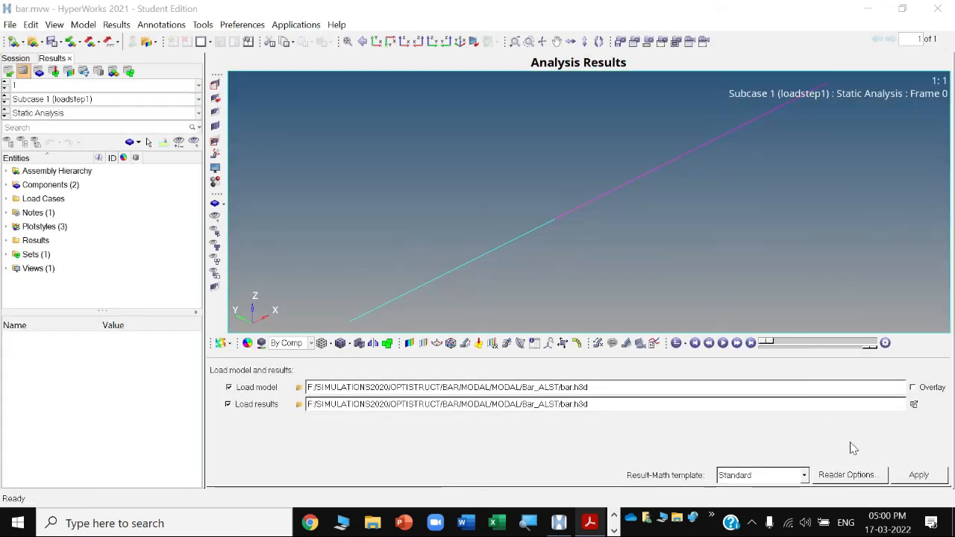
Load the bar model and its results into the analysis results window, discarding the current window data.
left_click(908, 476)
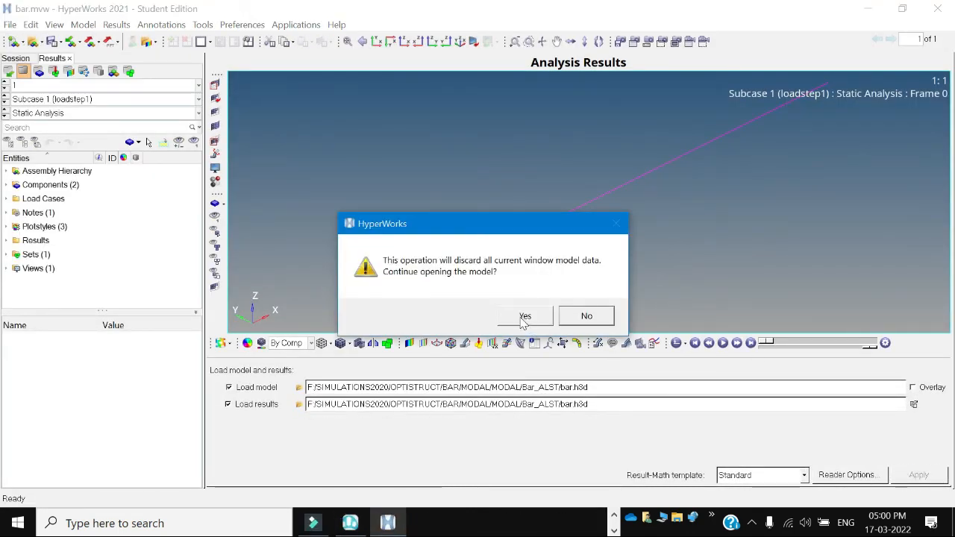
left_click(525, 320)
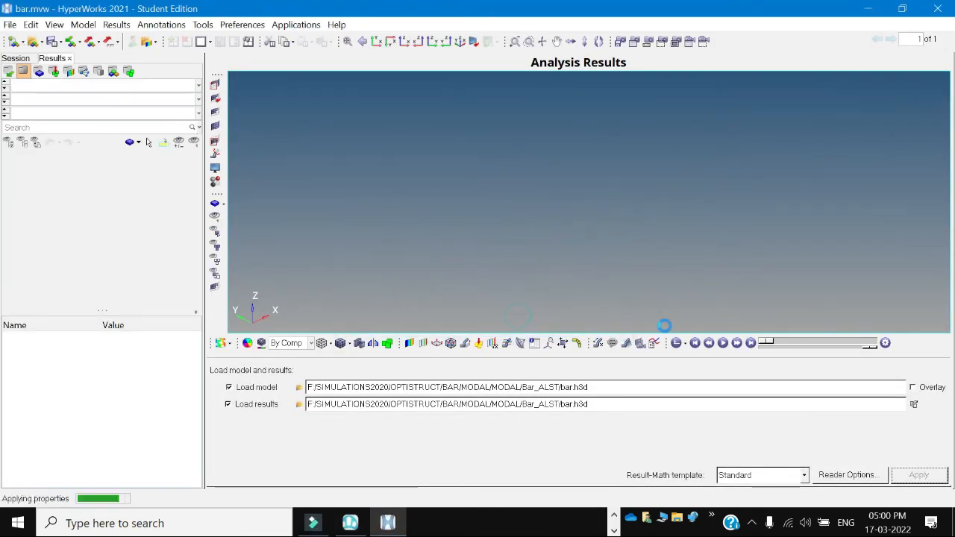
Switch to the XY view and apply a displacement magnitude contour plot to the bar.
left_click(377, 42)
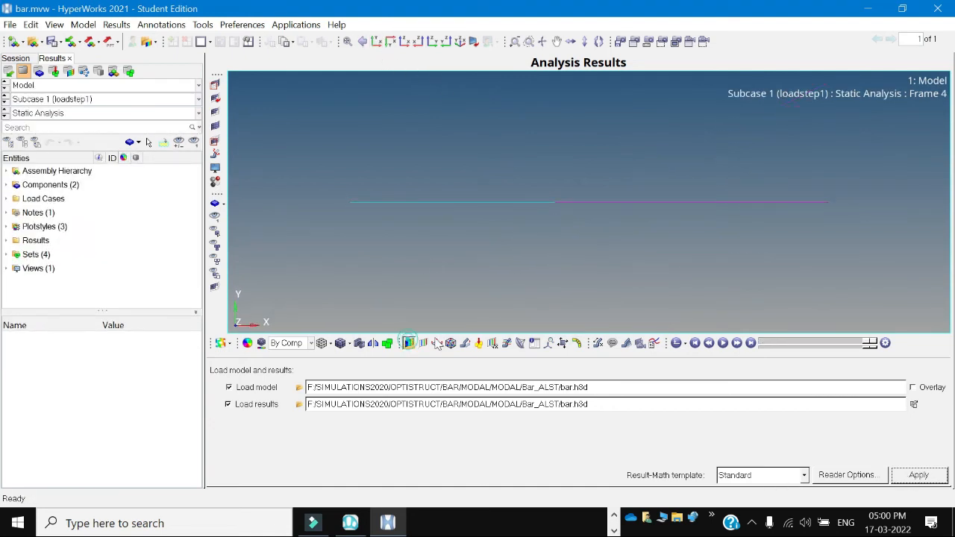
left_click(409, 343)
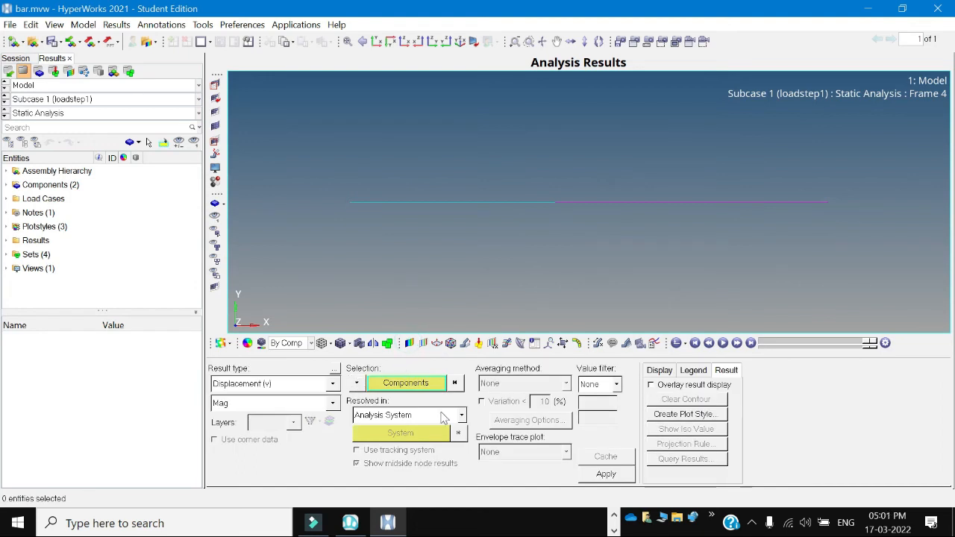
left_click(605, 474)
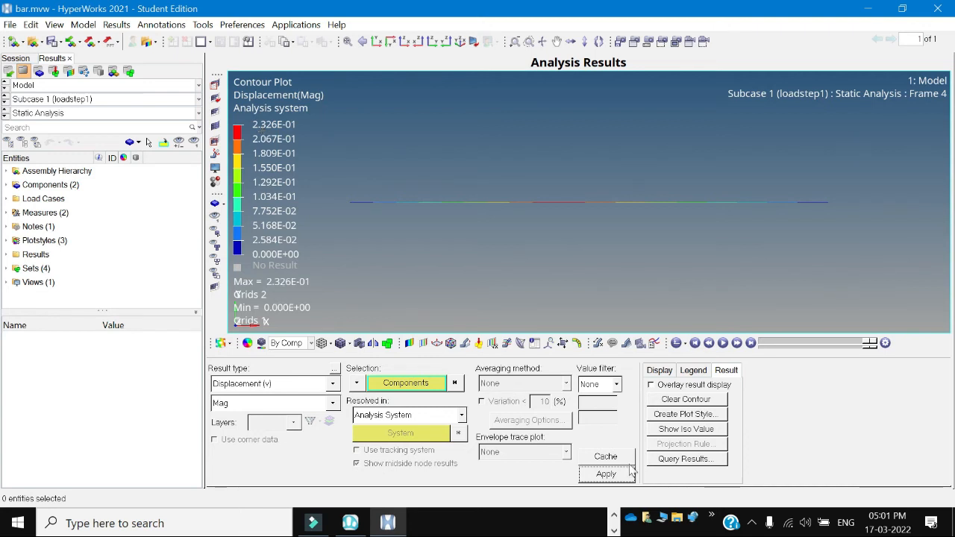
Switch to the textbook PDF and review Example 3.4's nodal displacement solution Q.
left_click(614, 531)
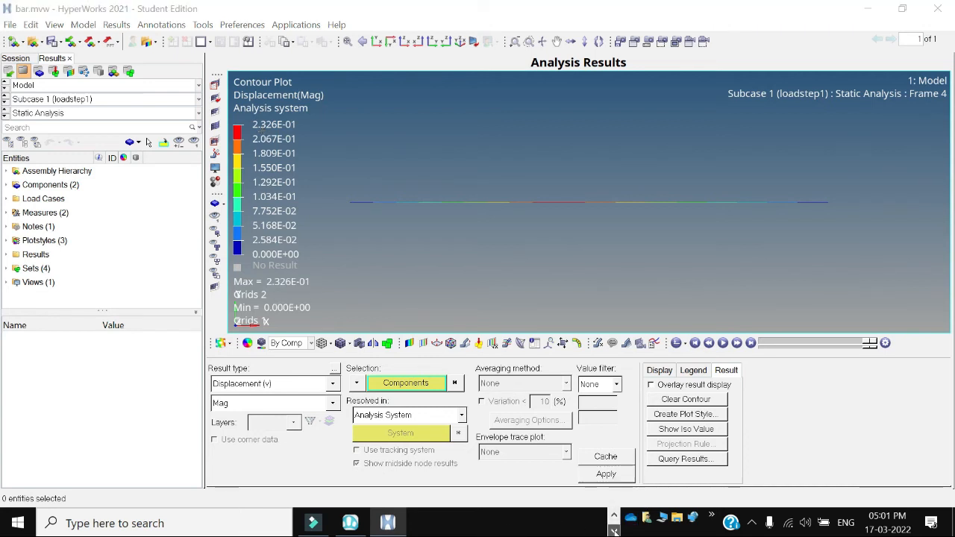
left_click(614, 515)
left_click(590, 523)
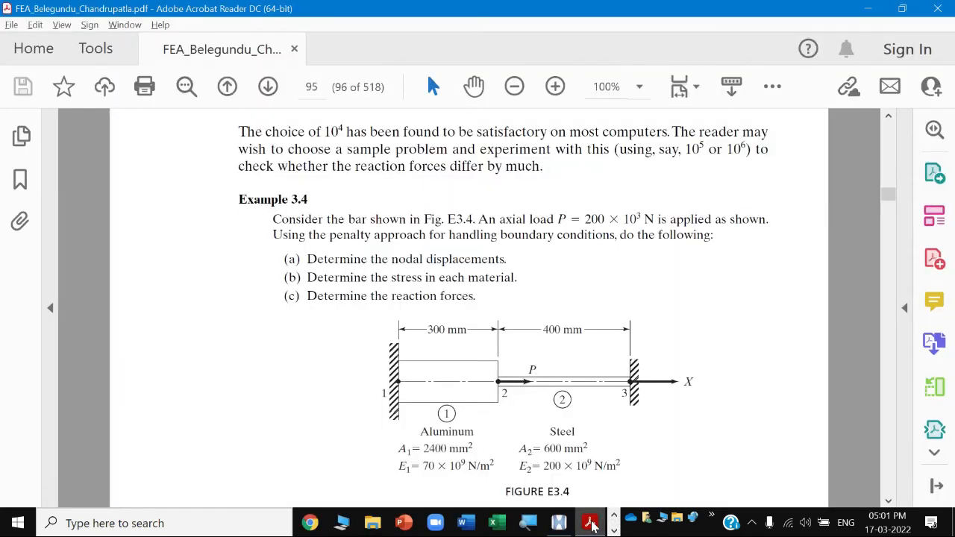
scroll(599, 415, "down", 8)
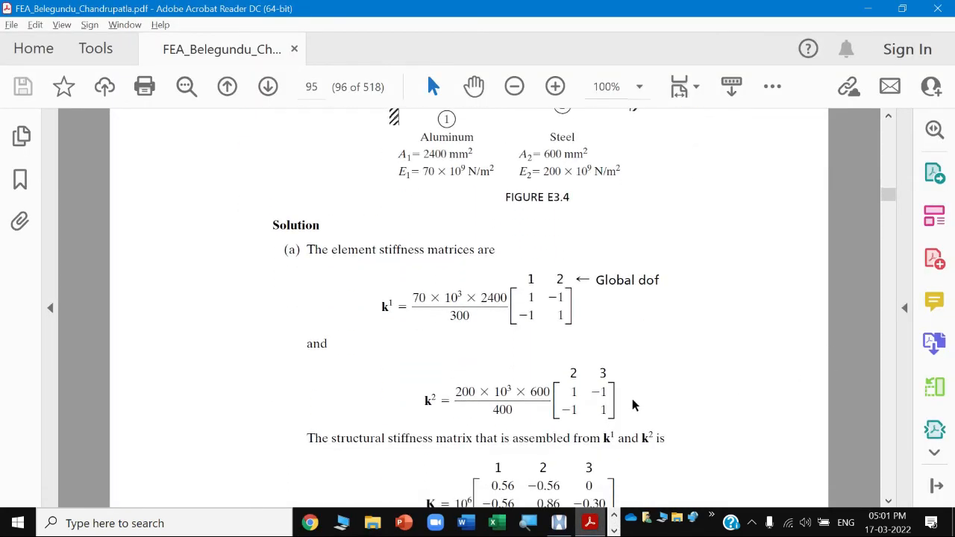
scroll(632, 405, "down", 15)
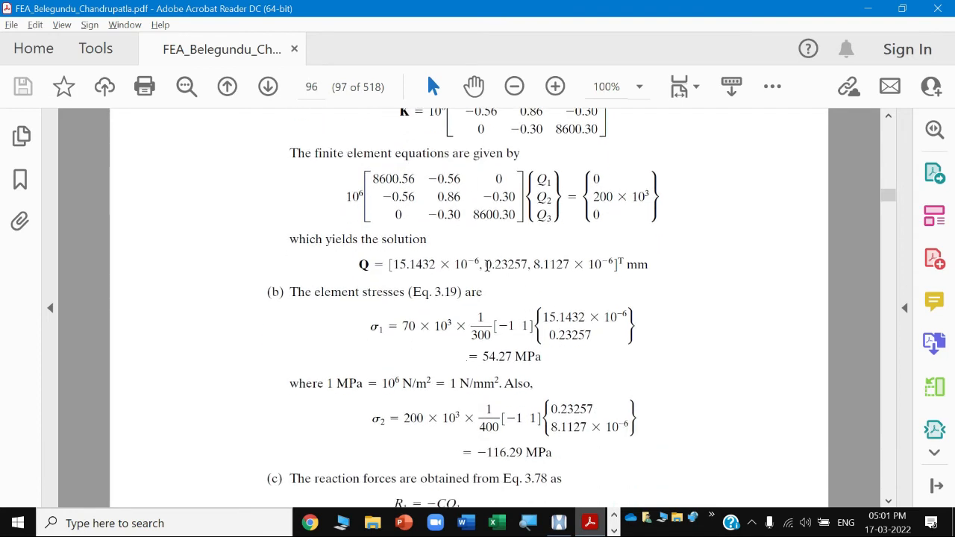
left_click_drag(485, 266, 522, 273)
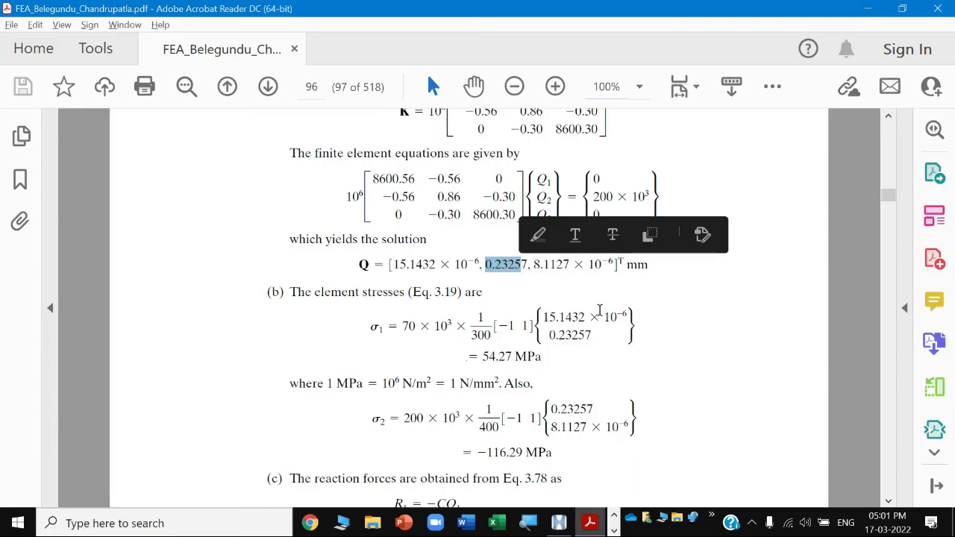
left_click(501, 286)
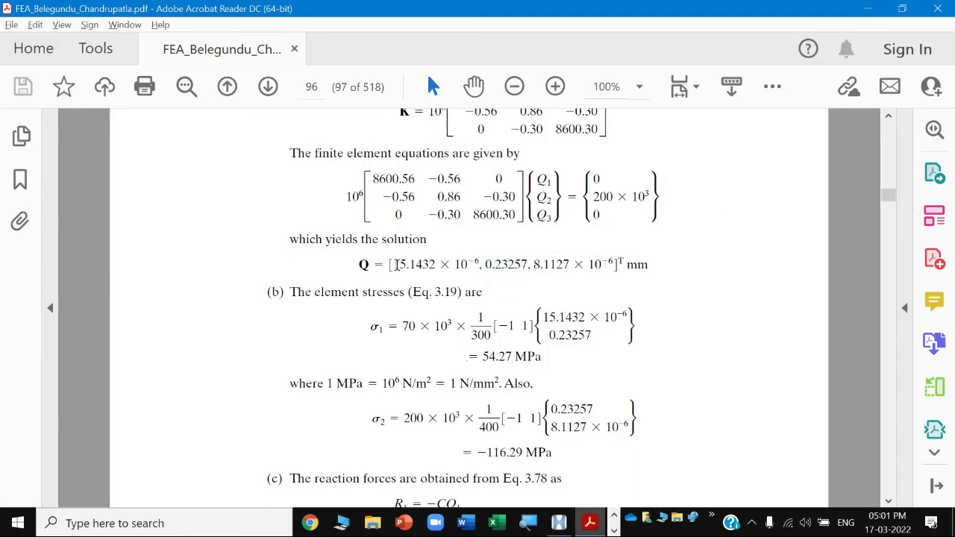
left_click_drag(396, 264, 440, 264)
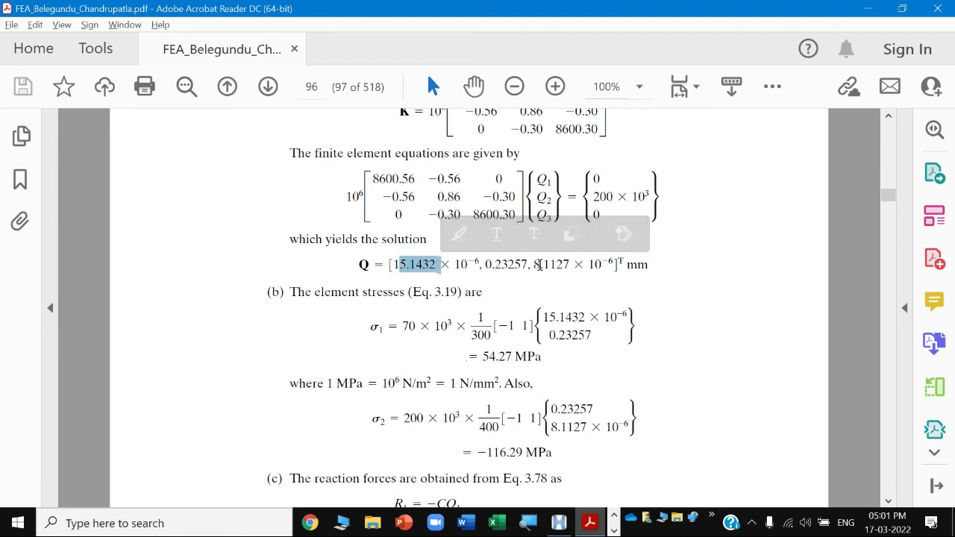
left_click_drag(538, 264, 604, 265)
left_click(593, 285)
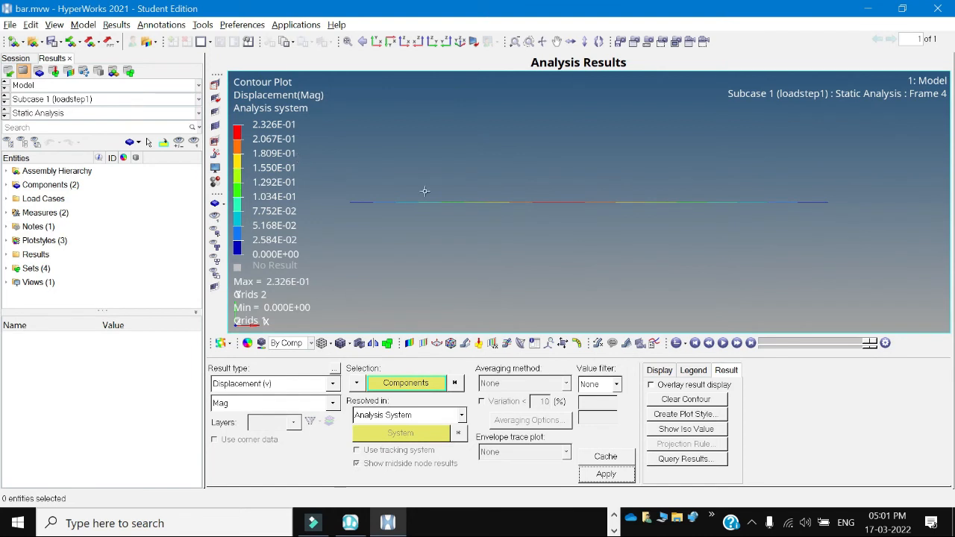
Turn on node quick query and inspect displacement values at the bar's nodes.
right_click(593, 216)
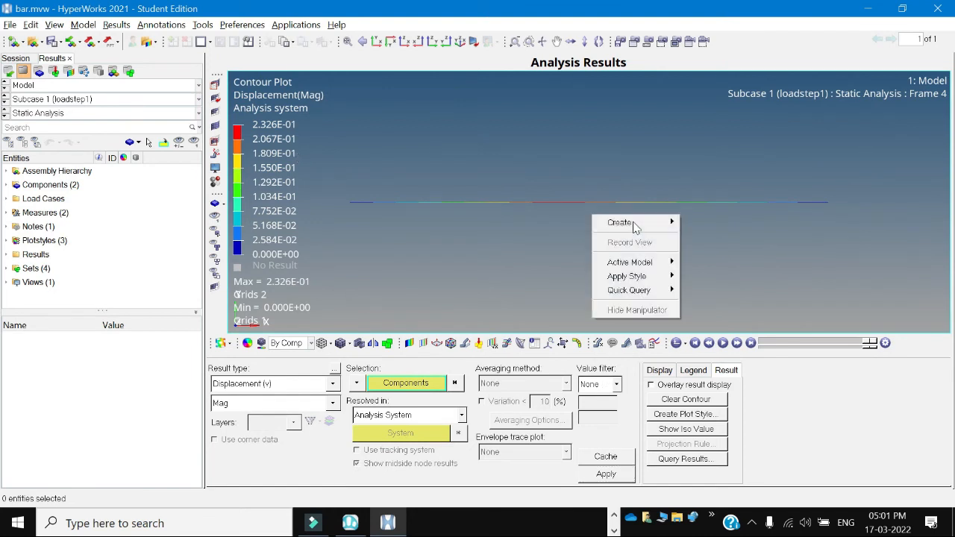
mouse_move(651, 297)
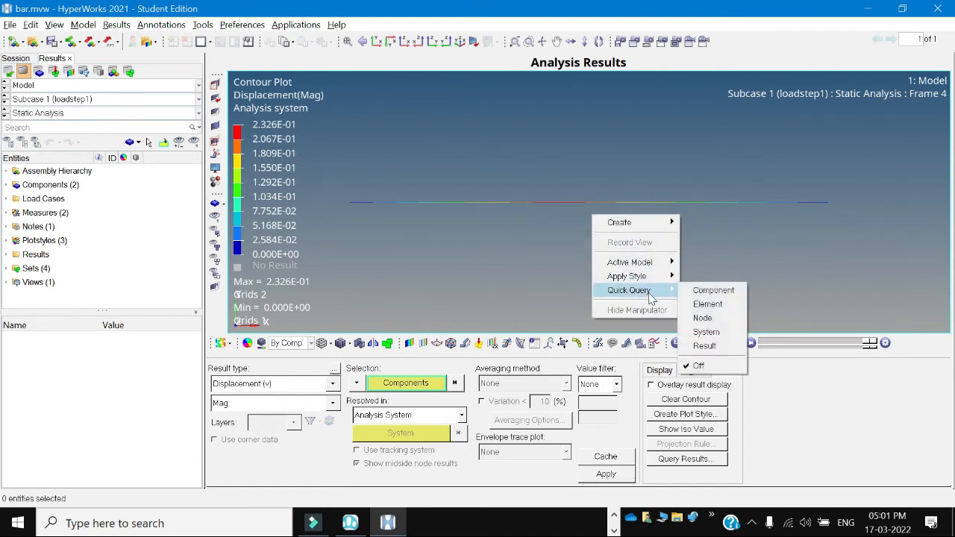
left_click(702, 317)
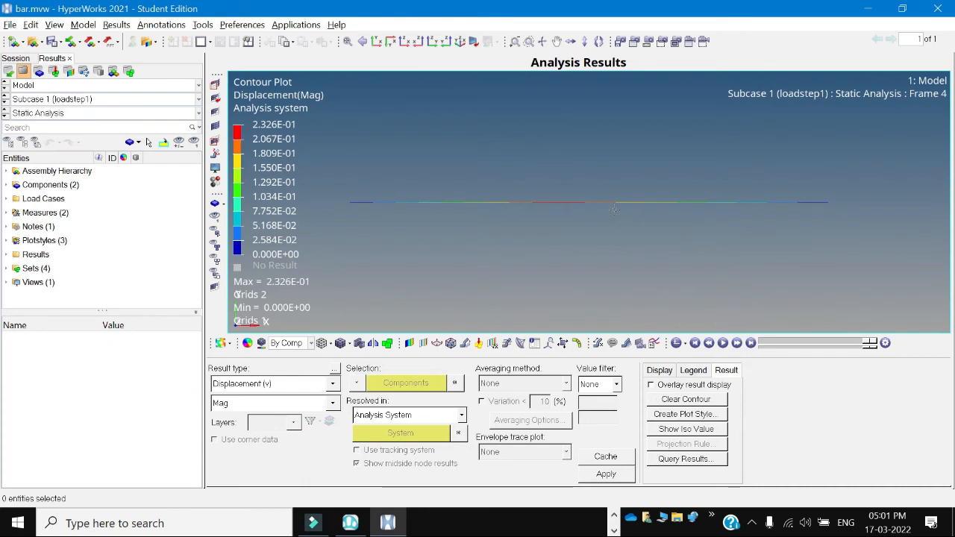
mouse_move(617, 207)
mouse_move(828, 204)
mouse_move(351, 204)
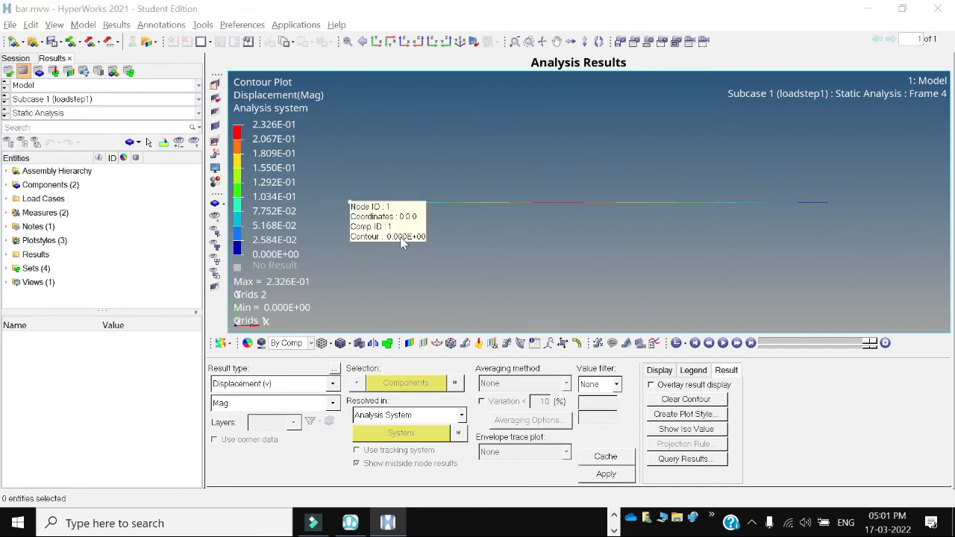
Contour Element Stresses (1D) CBAR/CBEAM Axial Stress with Simple averaging.
left_click(333, 384)
left_click(286, 409)
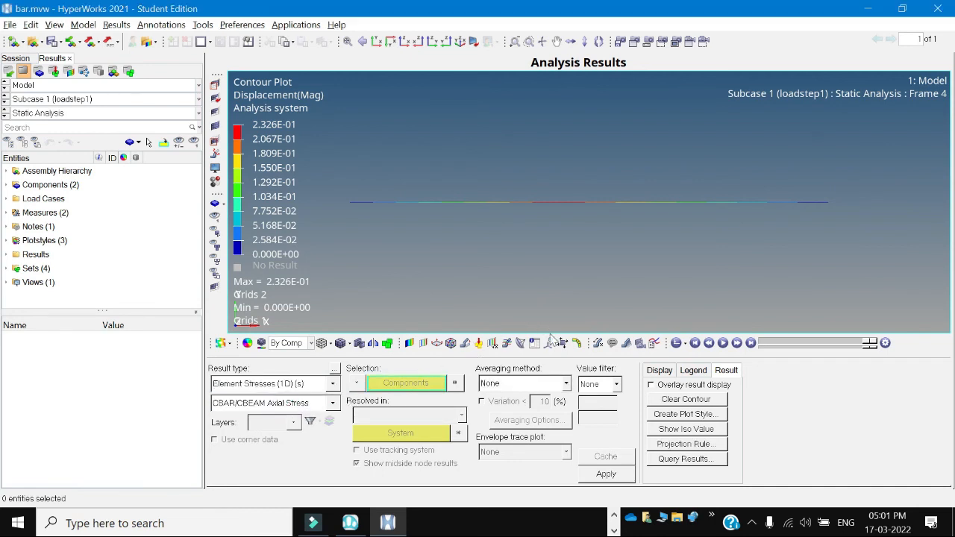
left_click(566, 383)
left_click(514, 409)
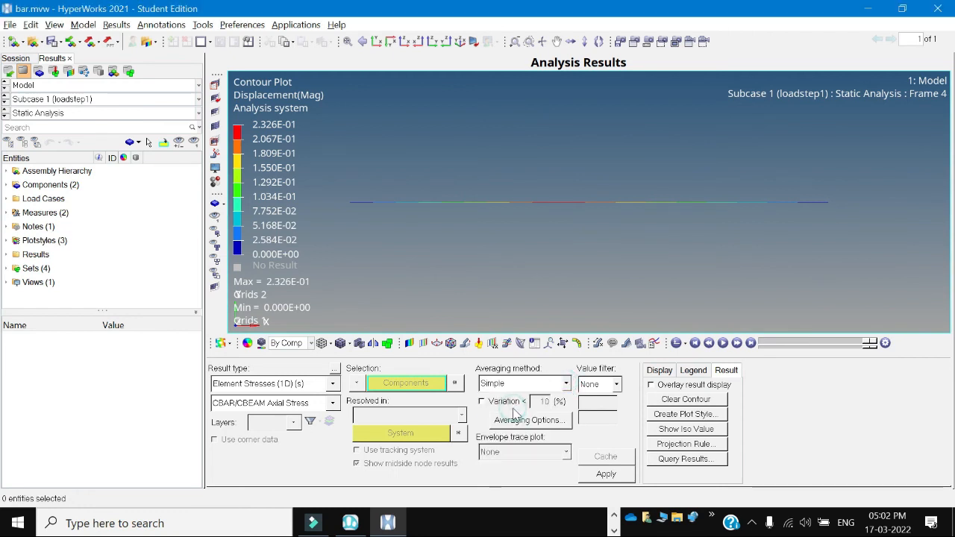
left_click(610, 473)
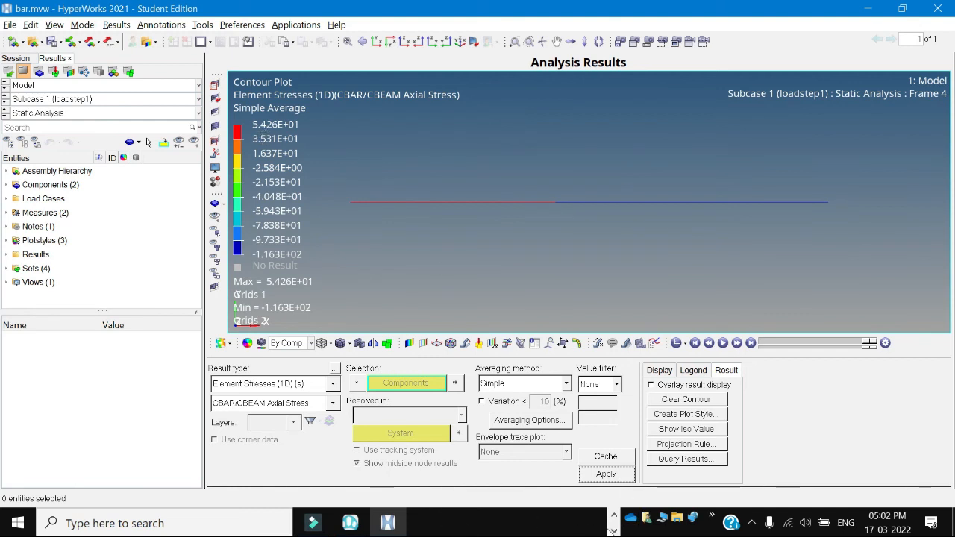
Switch to the textbook PDF and review the element stress results for Example 3.4.
left_click(614, 530)
left_click(613, 514)
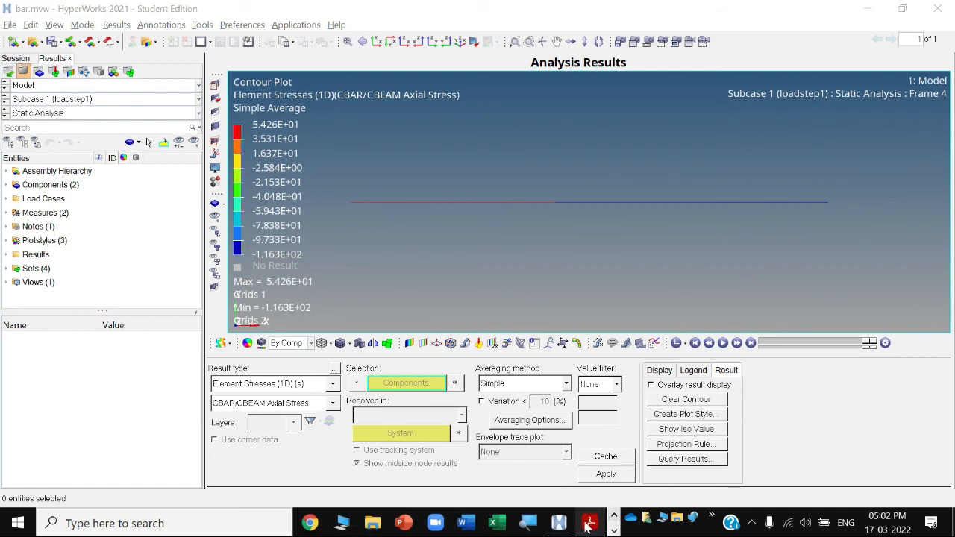
left_click(588, 523)
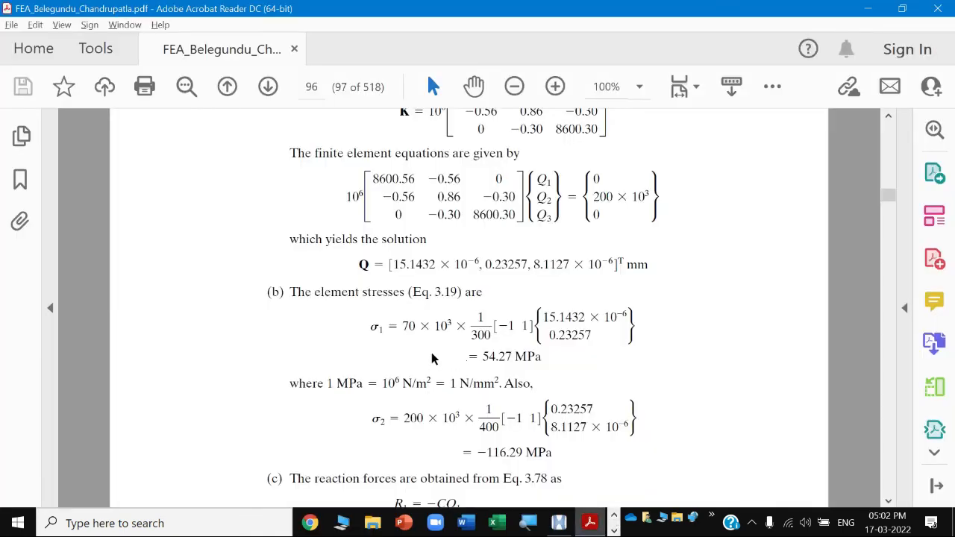
left_click_drag(477, 357, 541, 357)
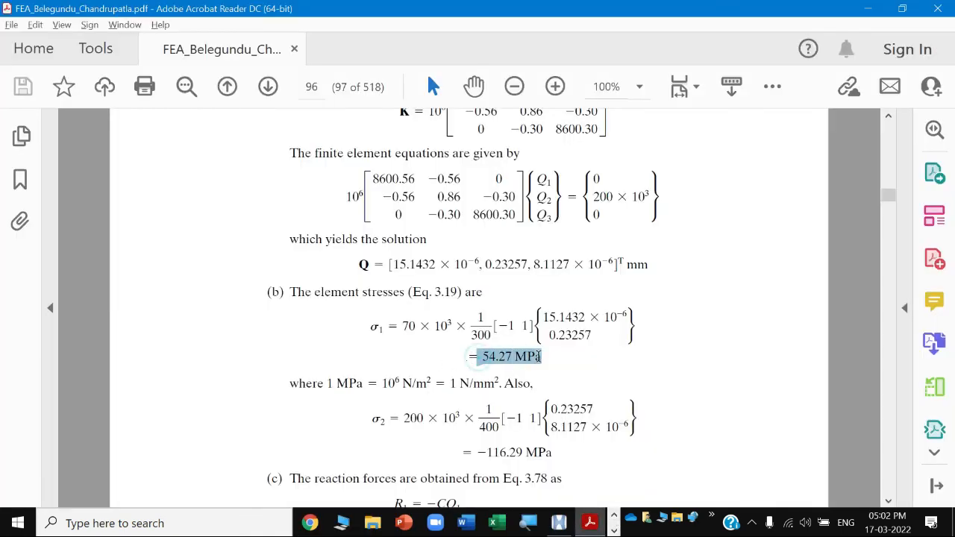
left_click(532, 369)
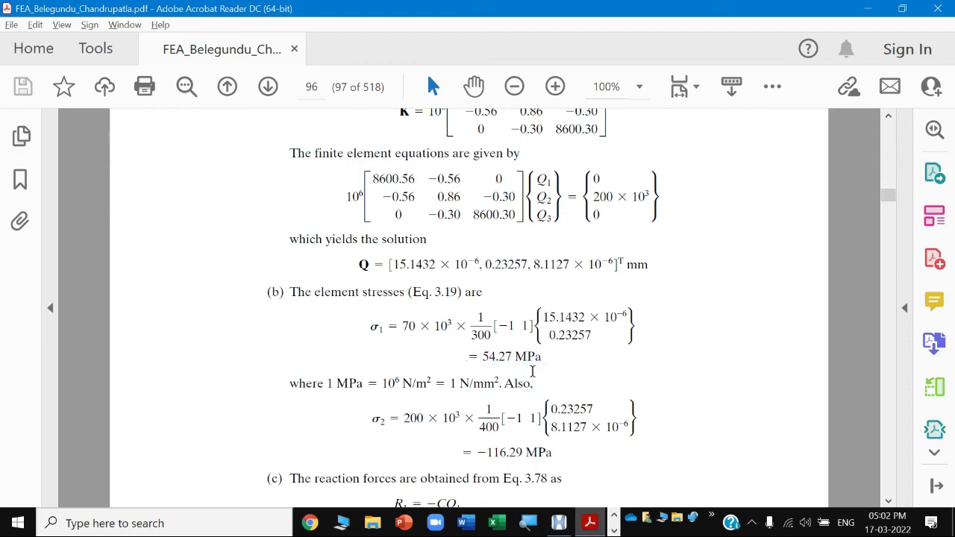
Return to the results window, turn on element quick query and inspect both bar elements' axial stresses.
key("alt+Tab")
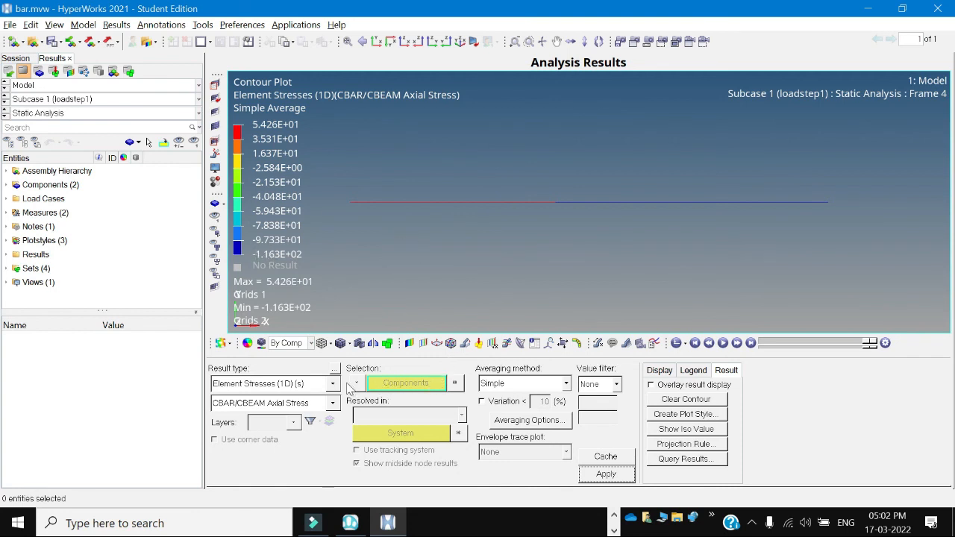
right_click(480, 233)
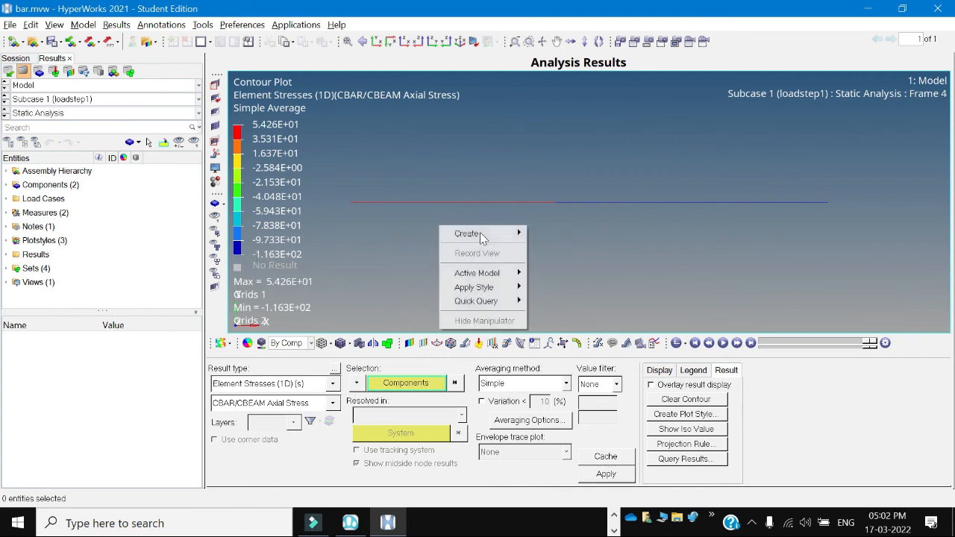
mouse_move(490, 301)
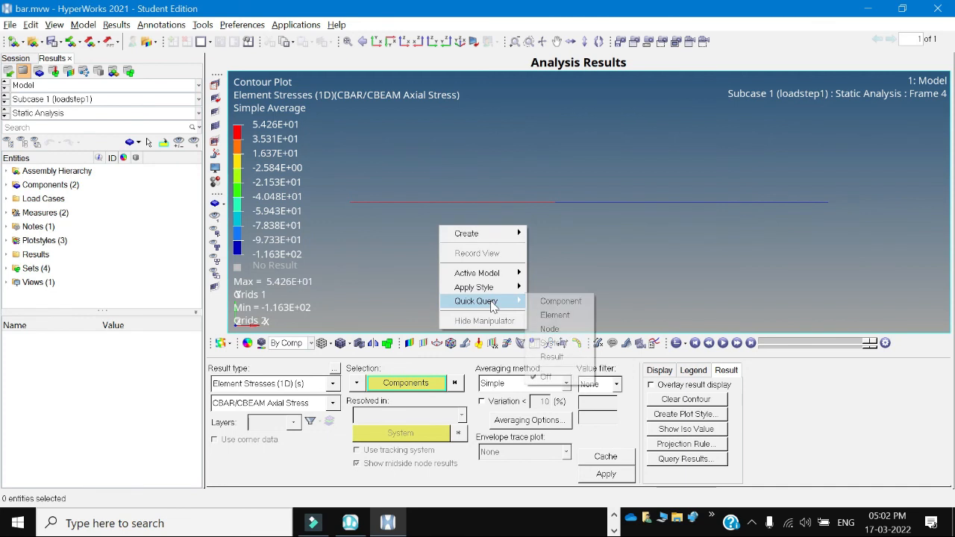
left_click(558, 314)
mouse_move(459, 206)
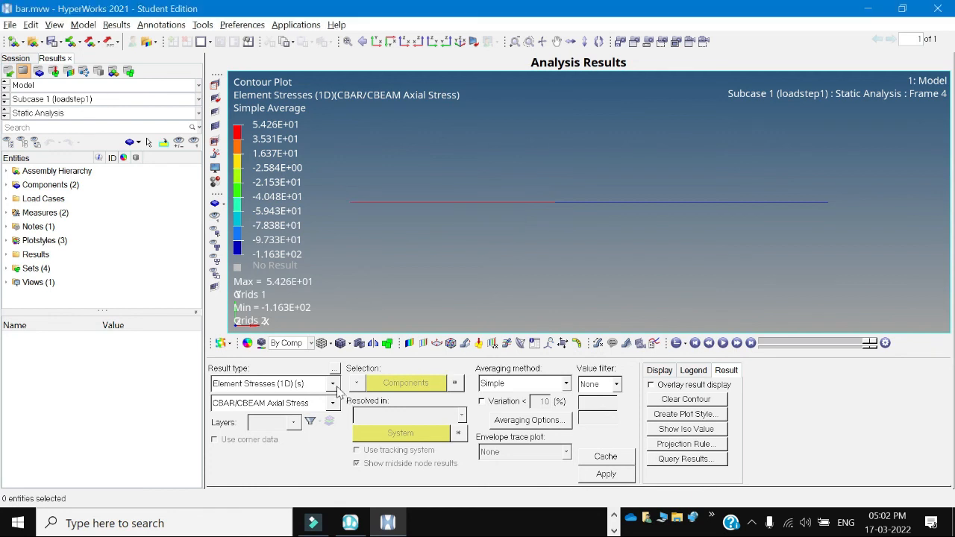
left_click(602, 478)
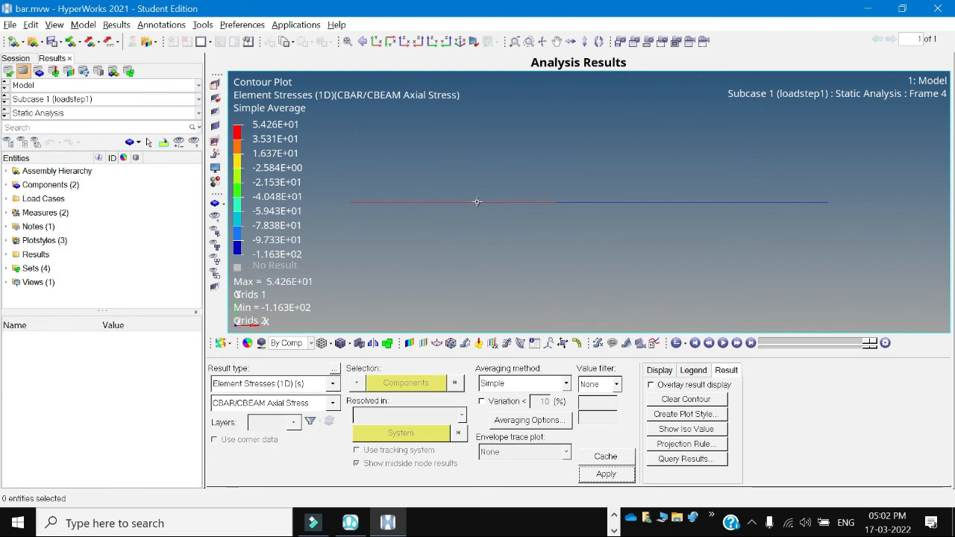
mouse_move(478, 208)
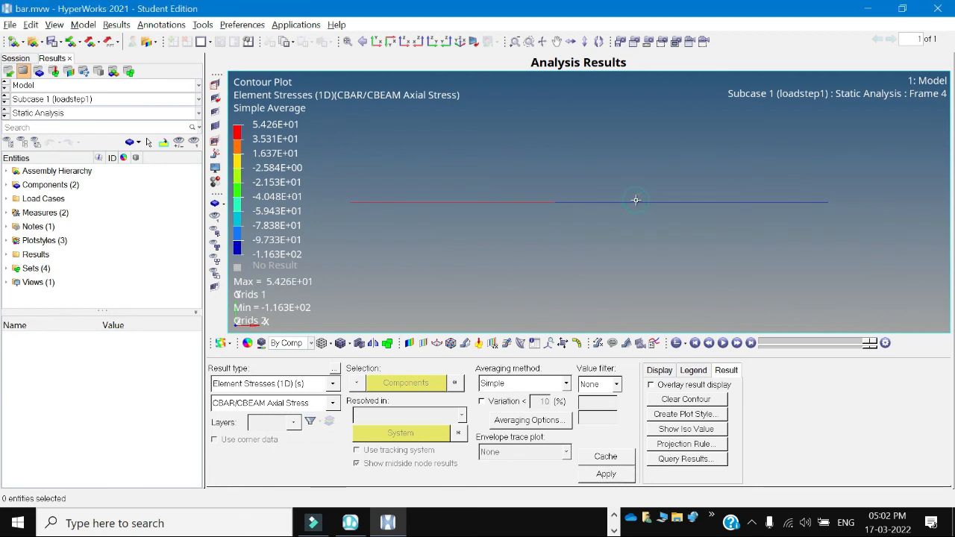
mouse_move(636, 210)
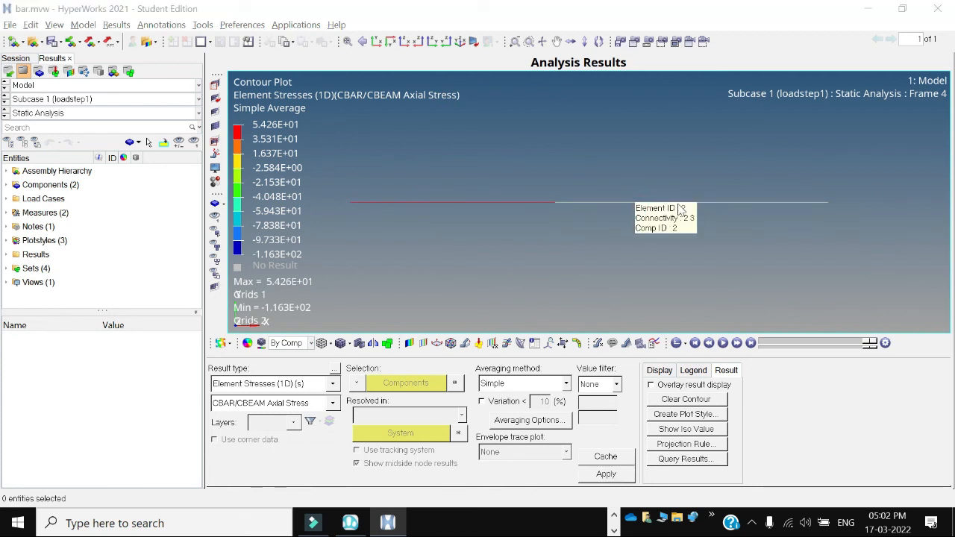
right_click(708, 203)
mouse_move(760, 277)
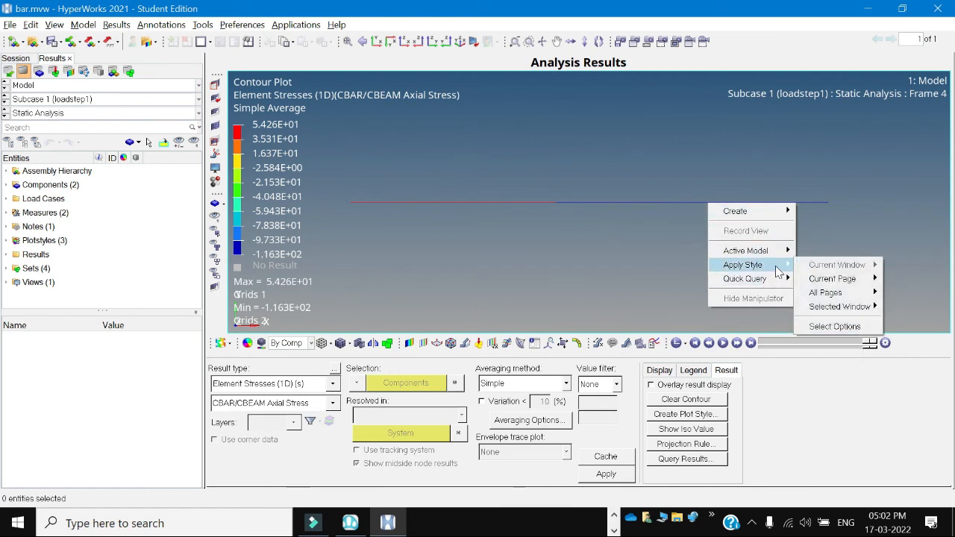
mouse_move(779, 251)
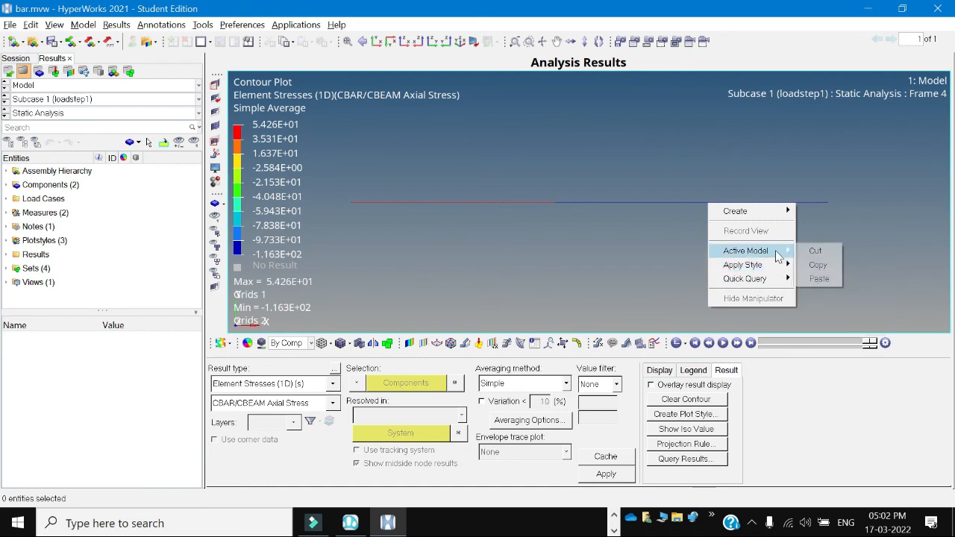
left_click(579, 223)
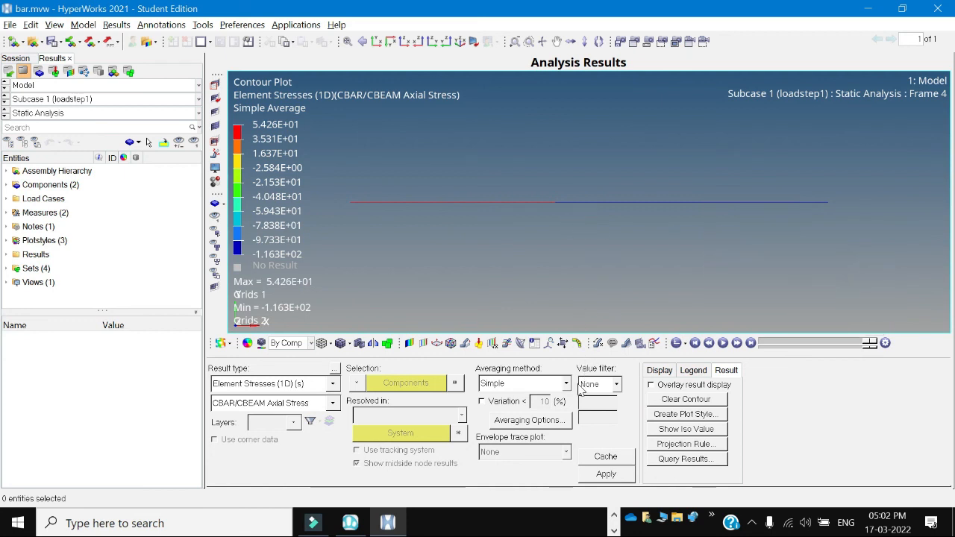
left_click(332, 403)
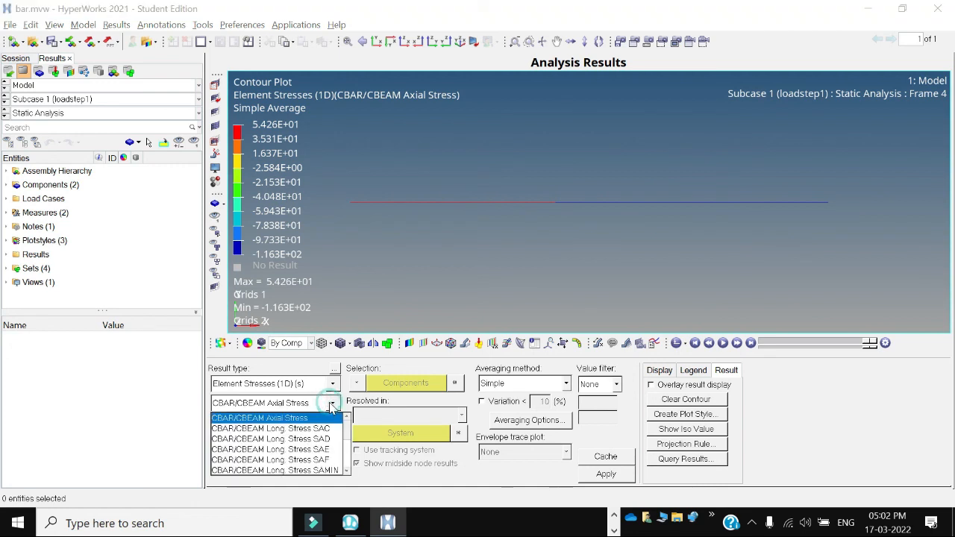
left_click(332, 403)
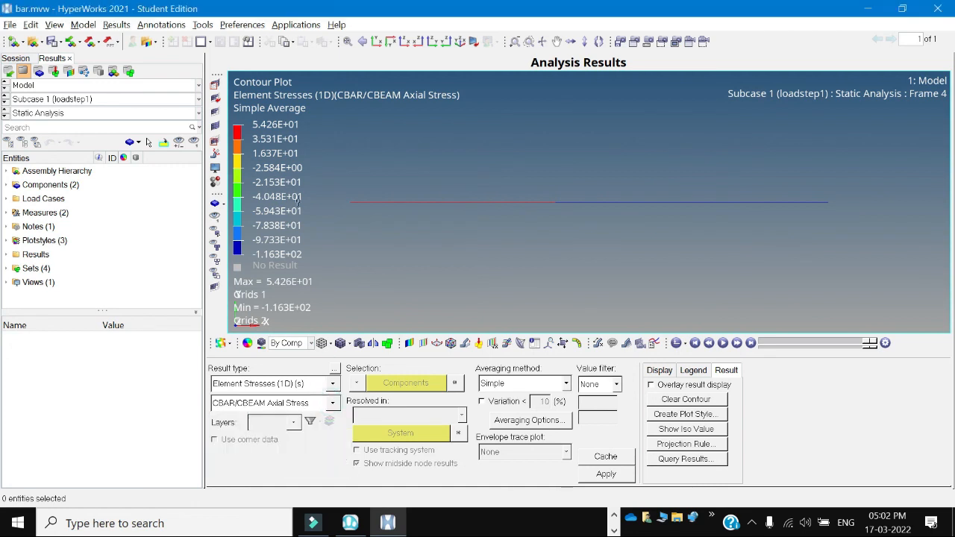
Step the results back to Frame 3, query element 2, and reapply the axial stress contour.
left_click(722, 342)
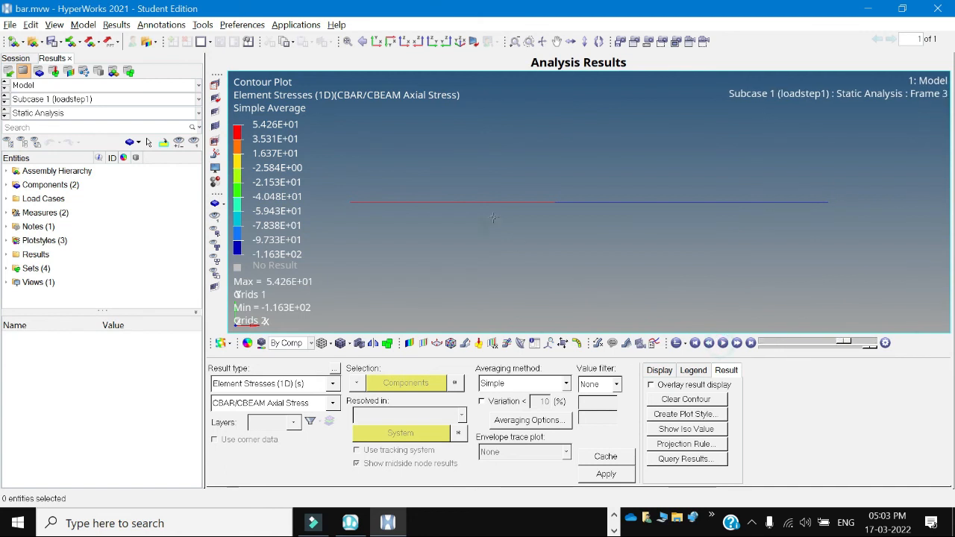
mouse_move(478, 209)
mouse_move(613, 208)
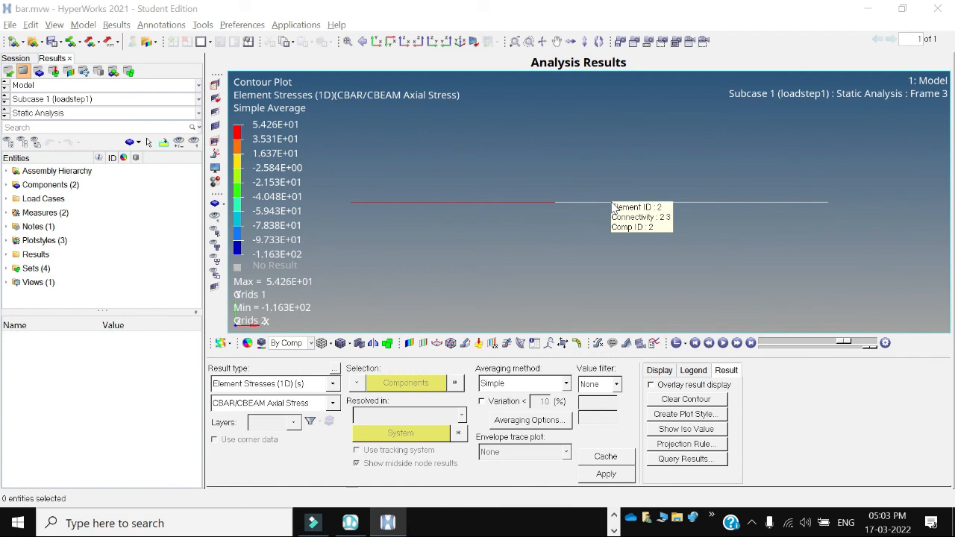
left_click(606, 475)
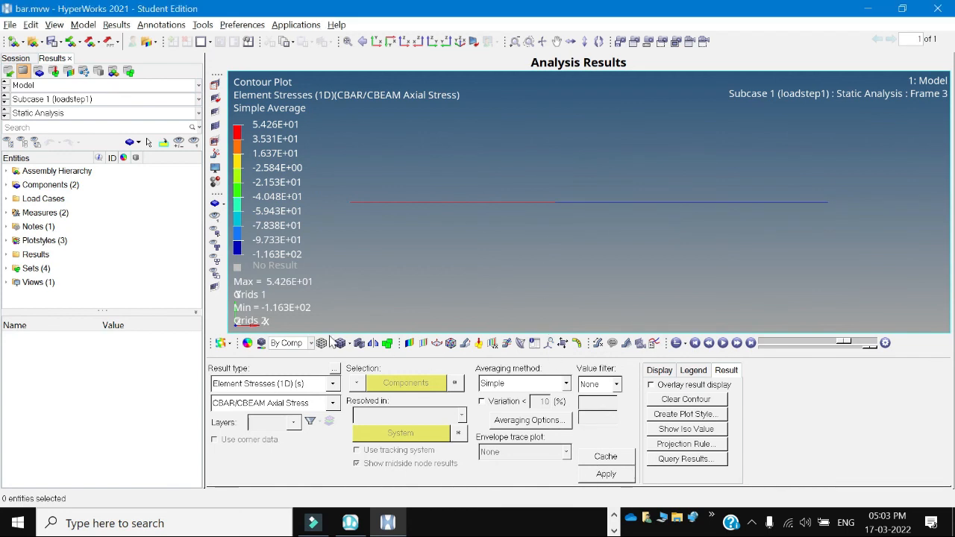
Switch quick query to Component mode and query the bar's components.
right_click(526, 234)
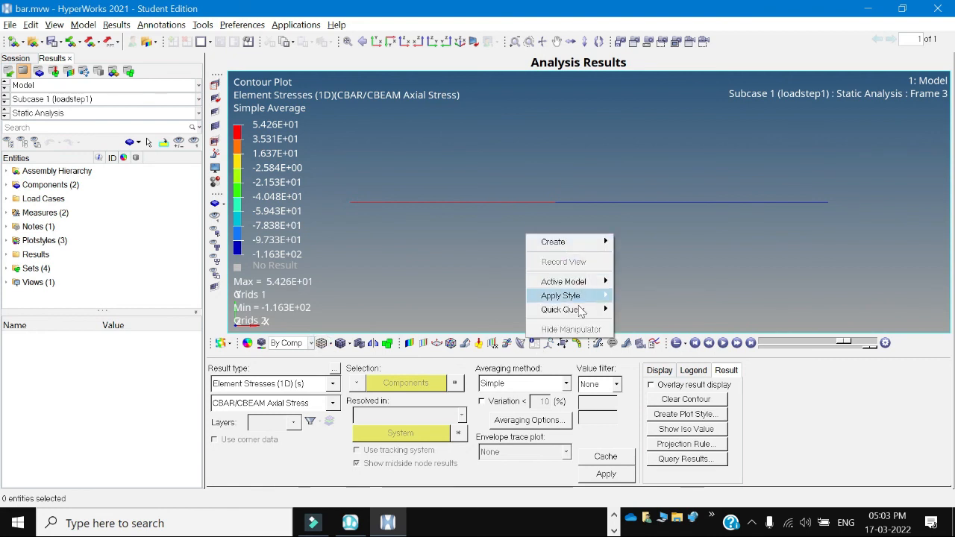
mouse_move(580, 312)
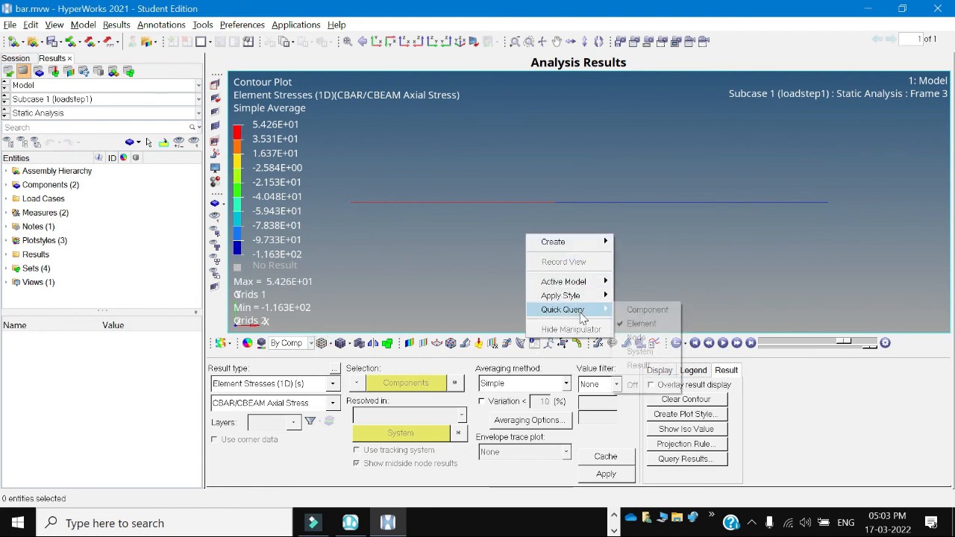
left_click(640, 310)
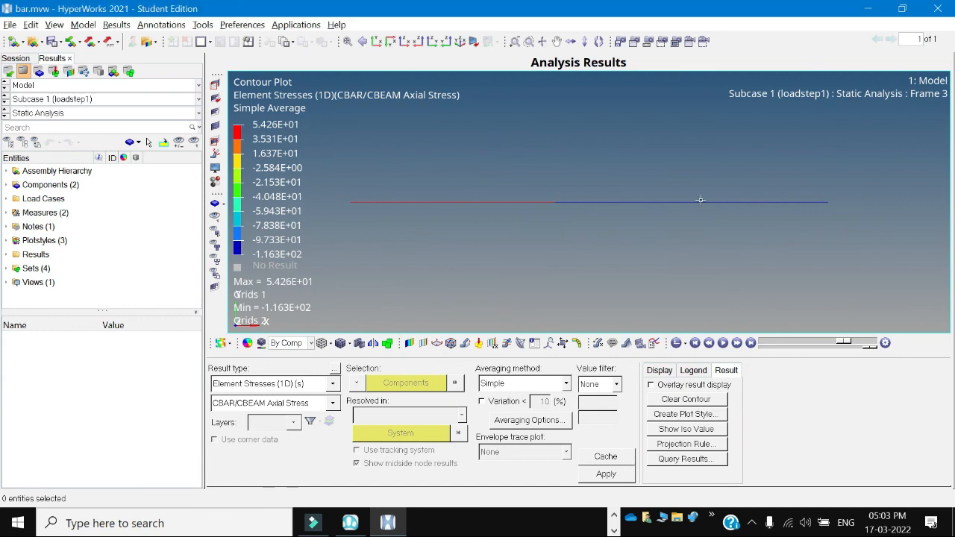
mouse_move(694, 207)
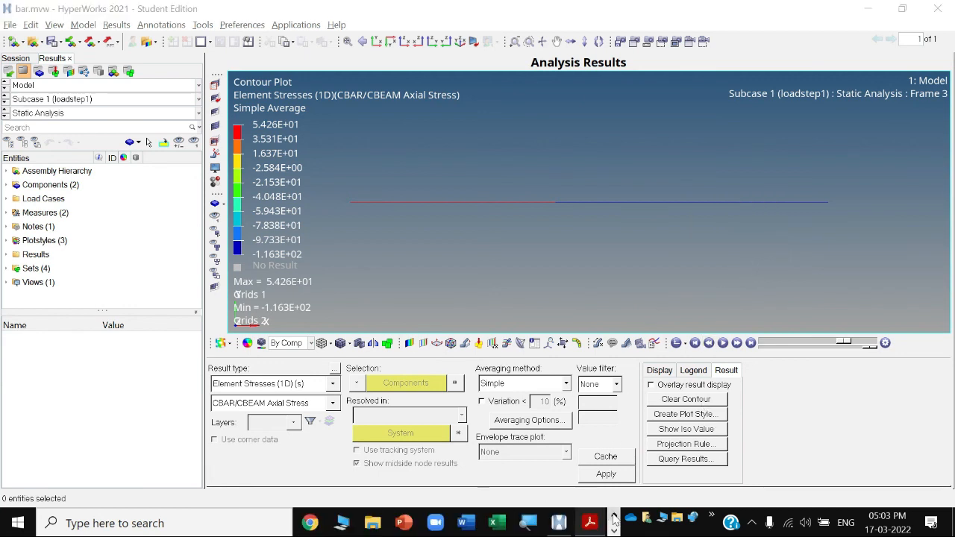
Switch to the textbook PDF and review Example 3.4's element stress results.
left_click(589, 522)
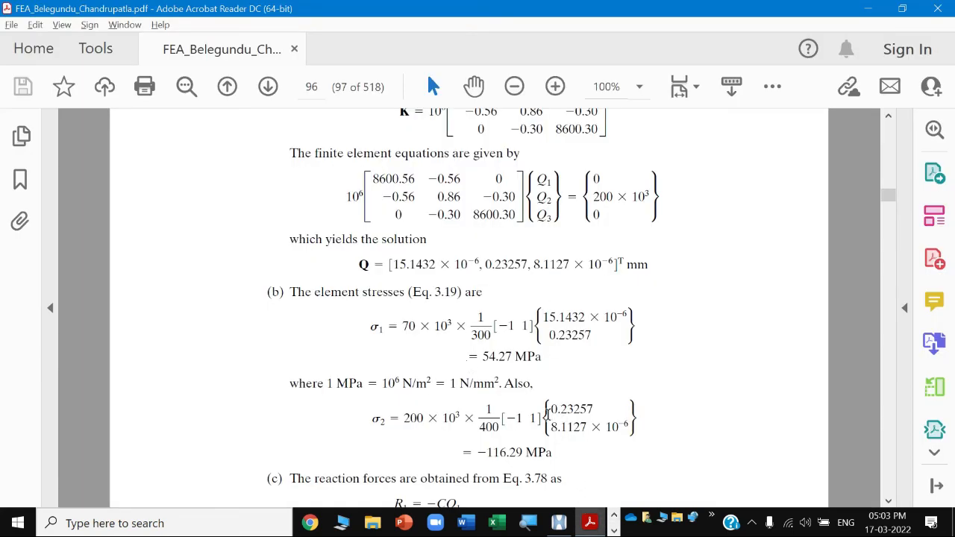
scroll(547, 414, "down", 1)
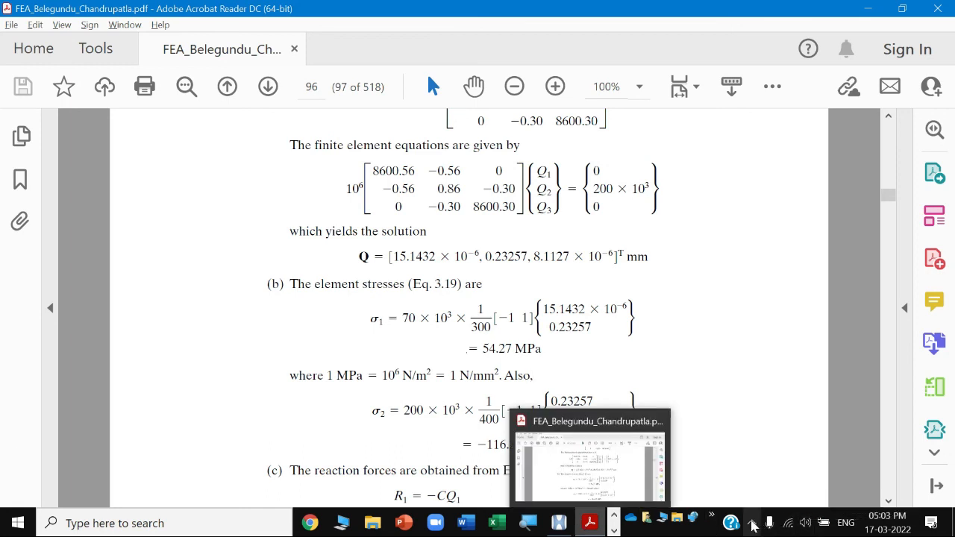
left_click(752, 523)
right_click(781, 495)
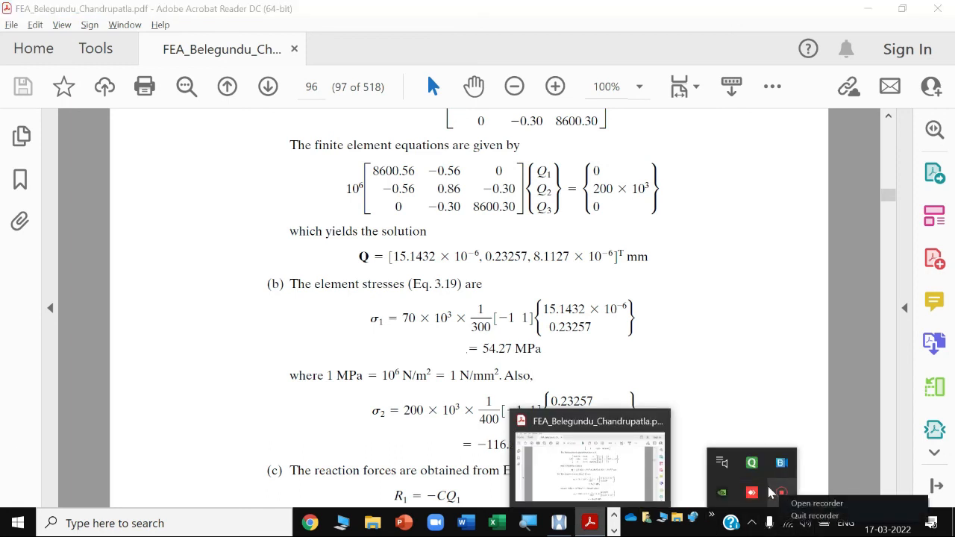
left_click(804, 504)
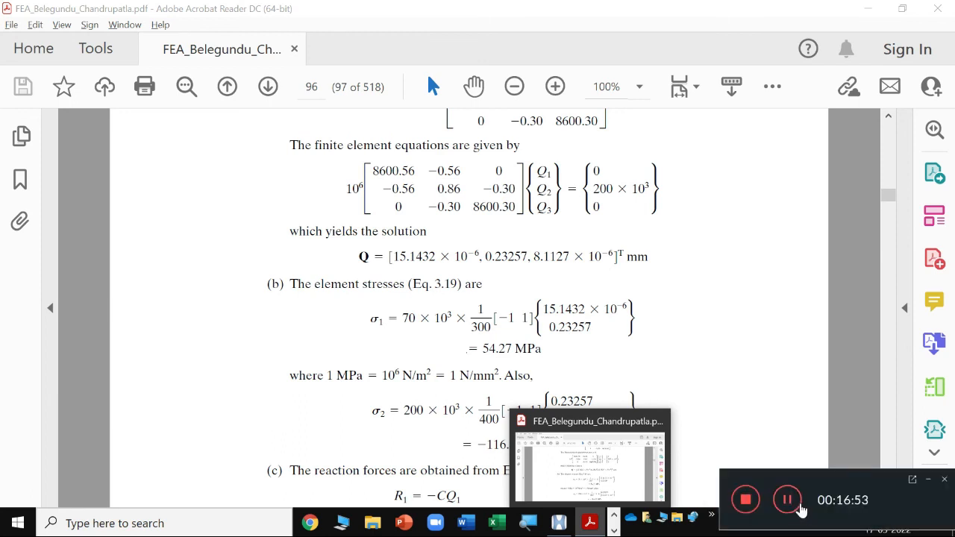